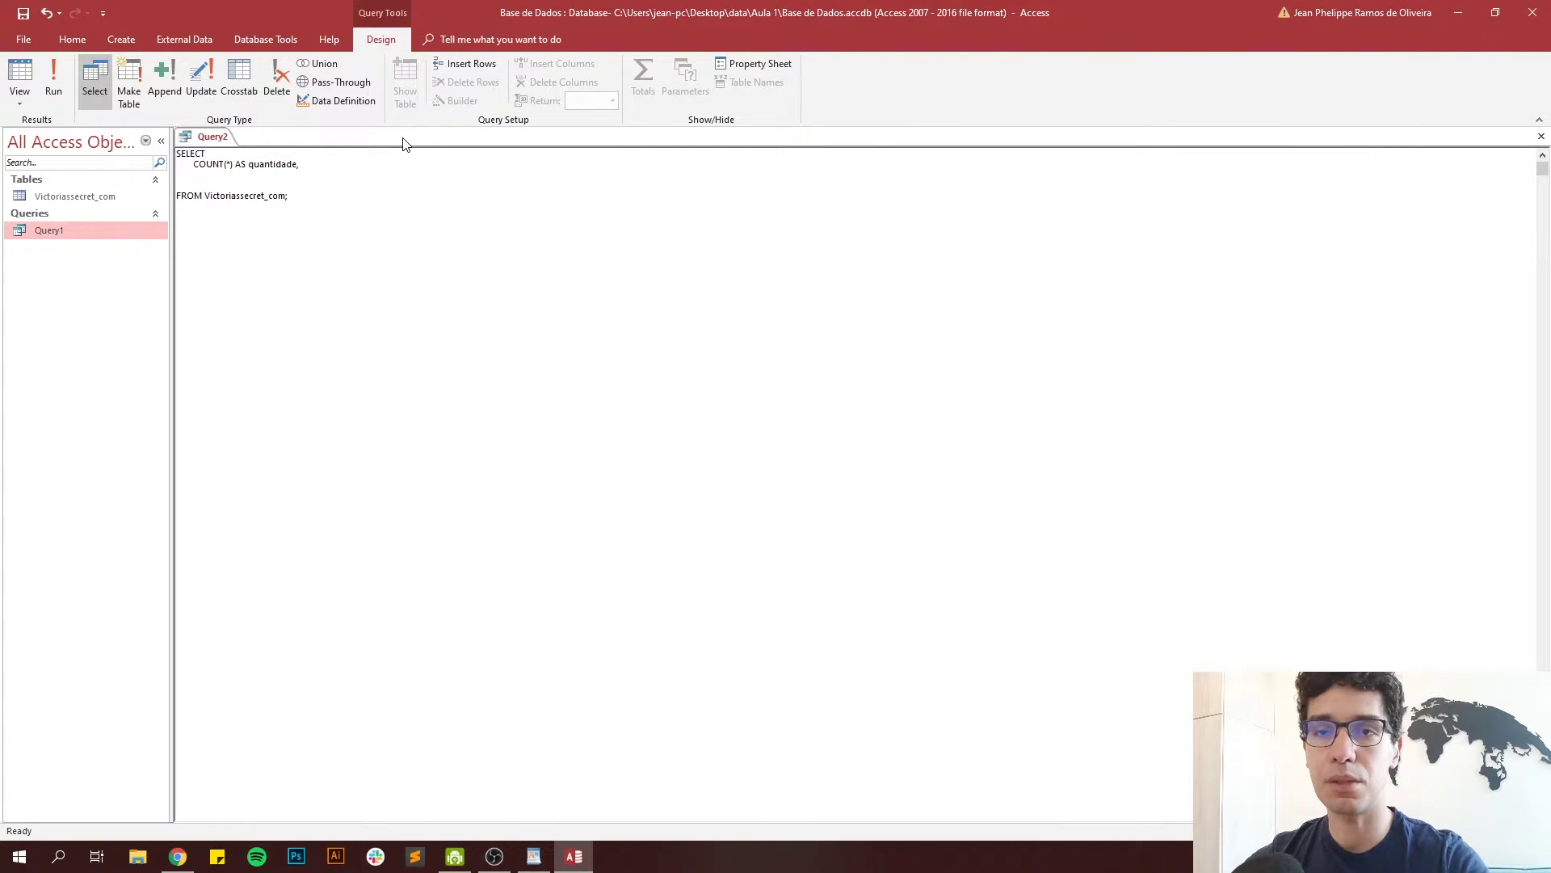
- Add available_size AS tamanho to the SELECT list and group the query by available_size
type("a")
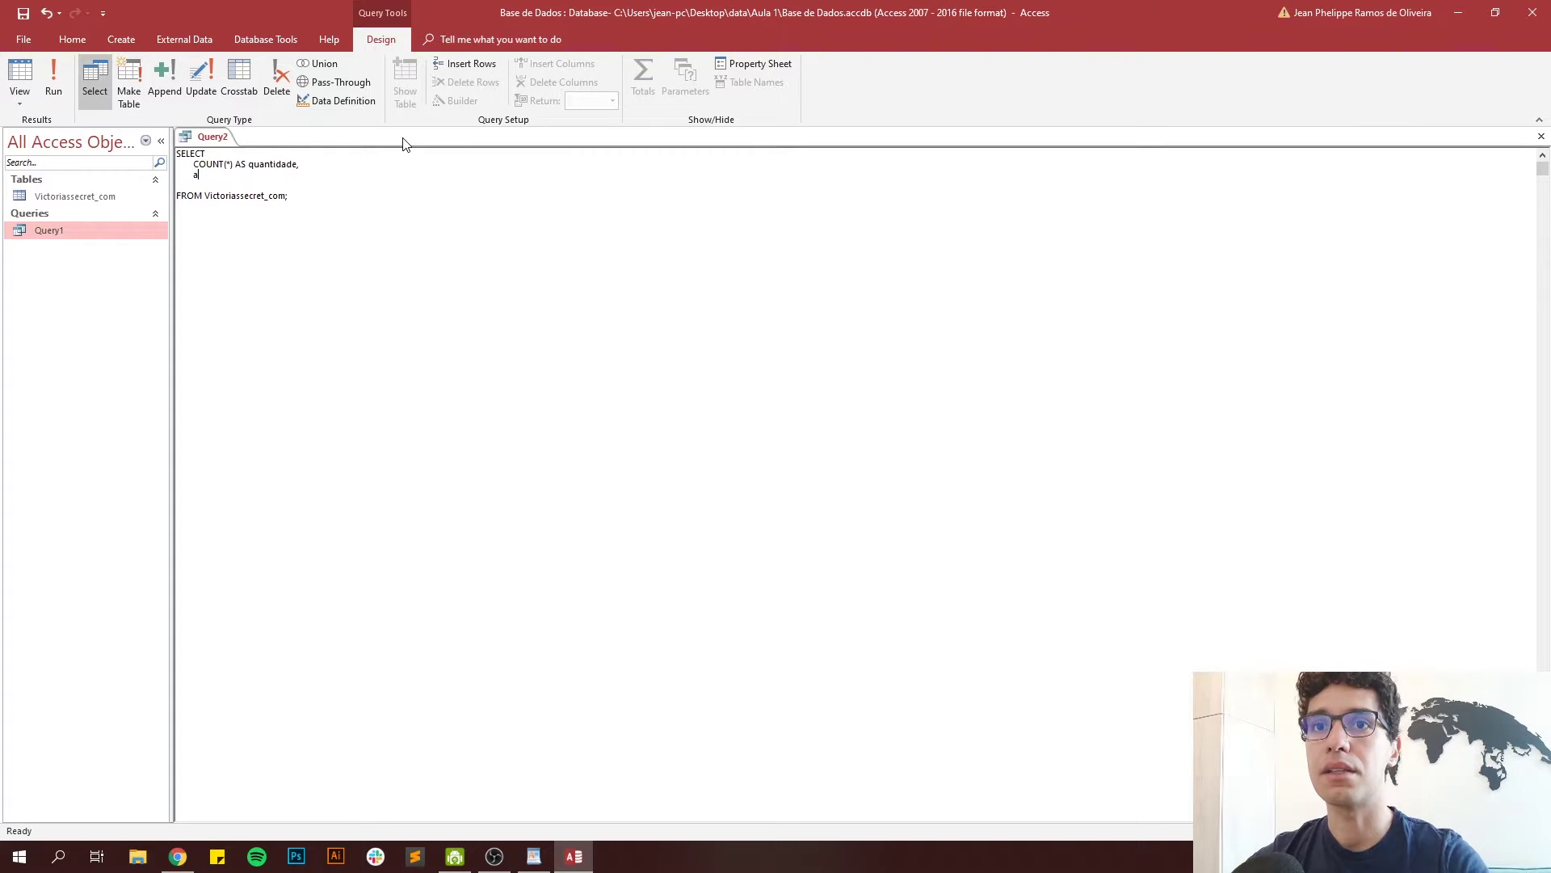
type("viailable_s")
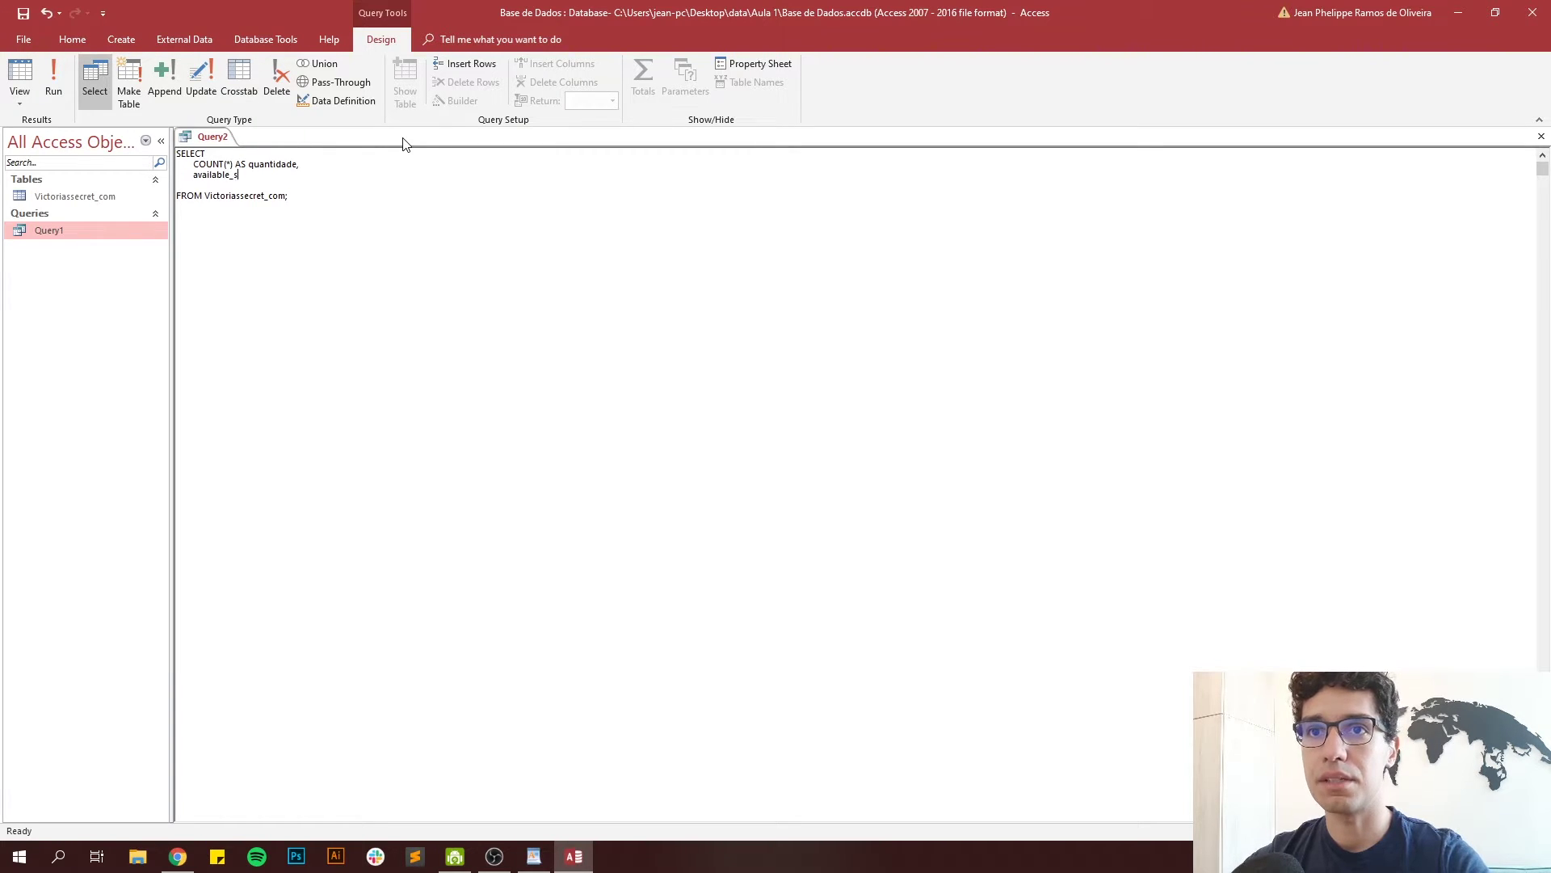
type("ize AS tamanho")
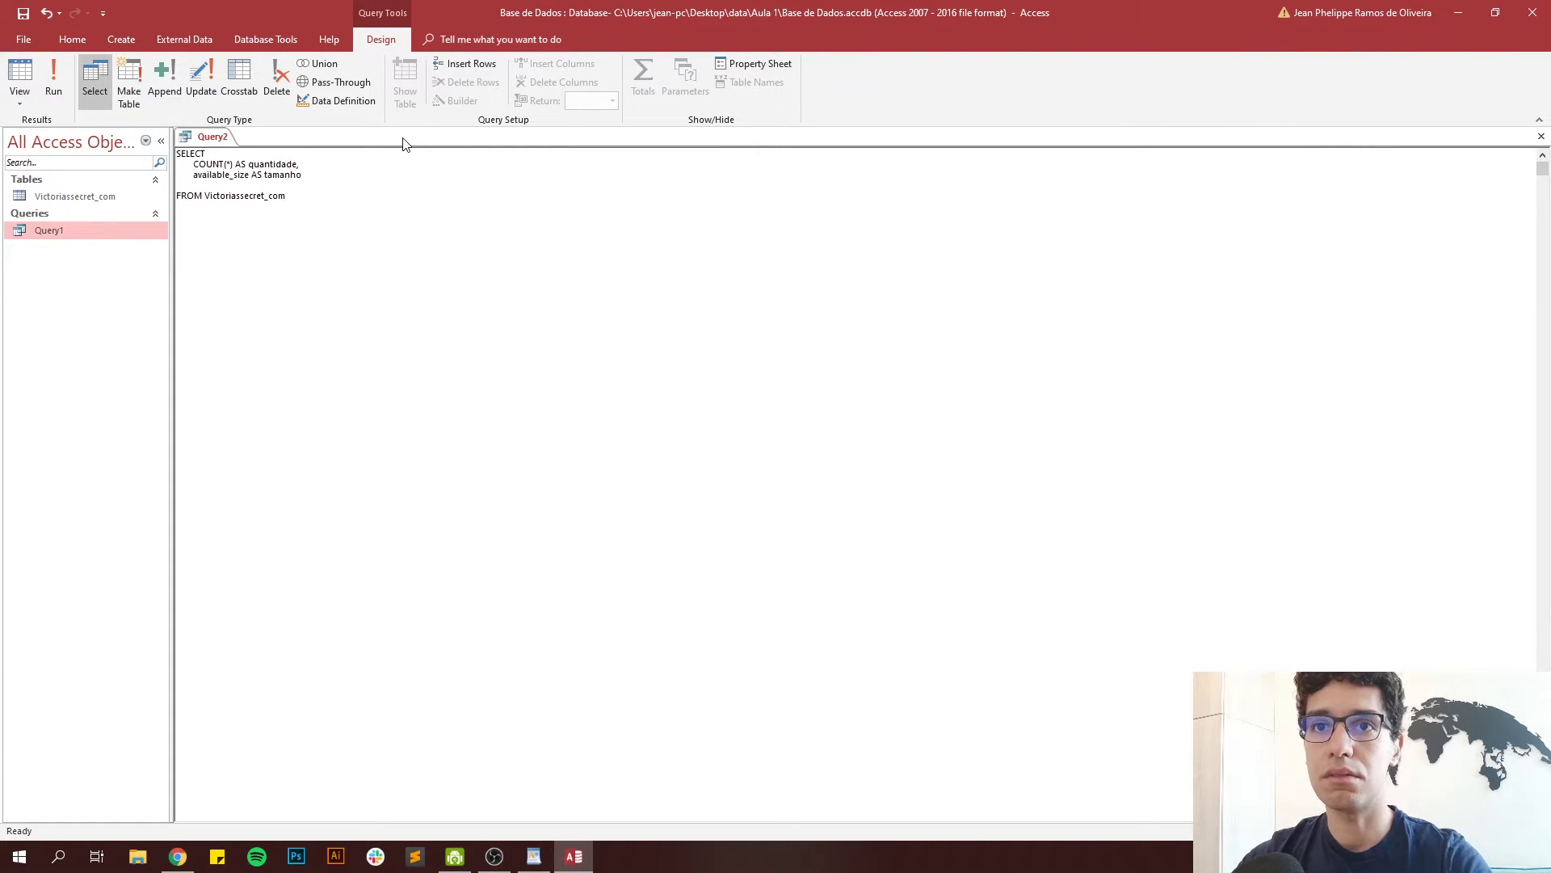
type("GROUP BY ")
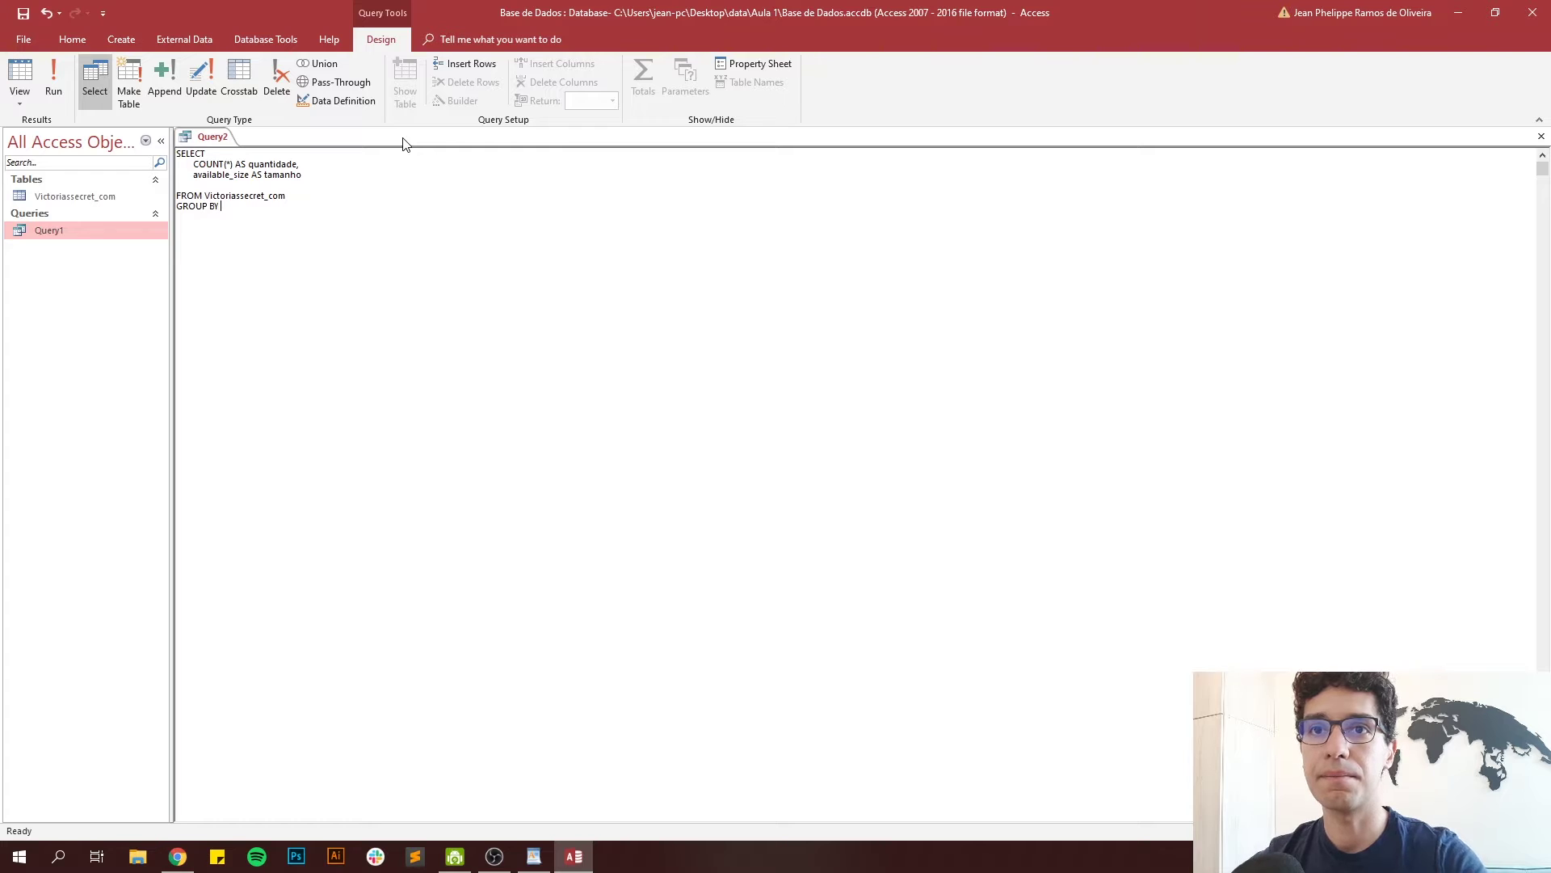
type("available_size")
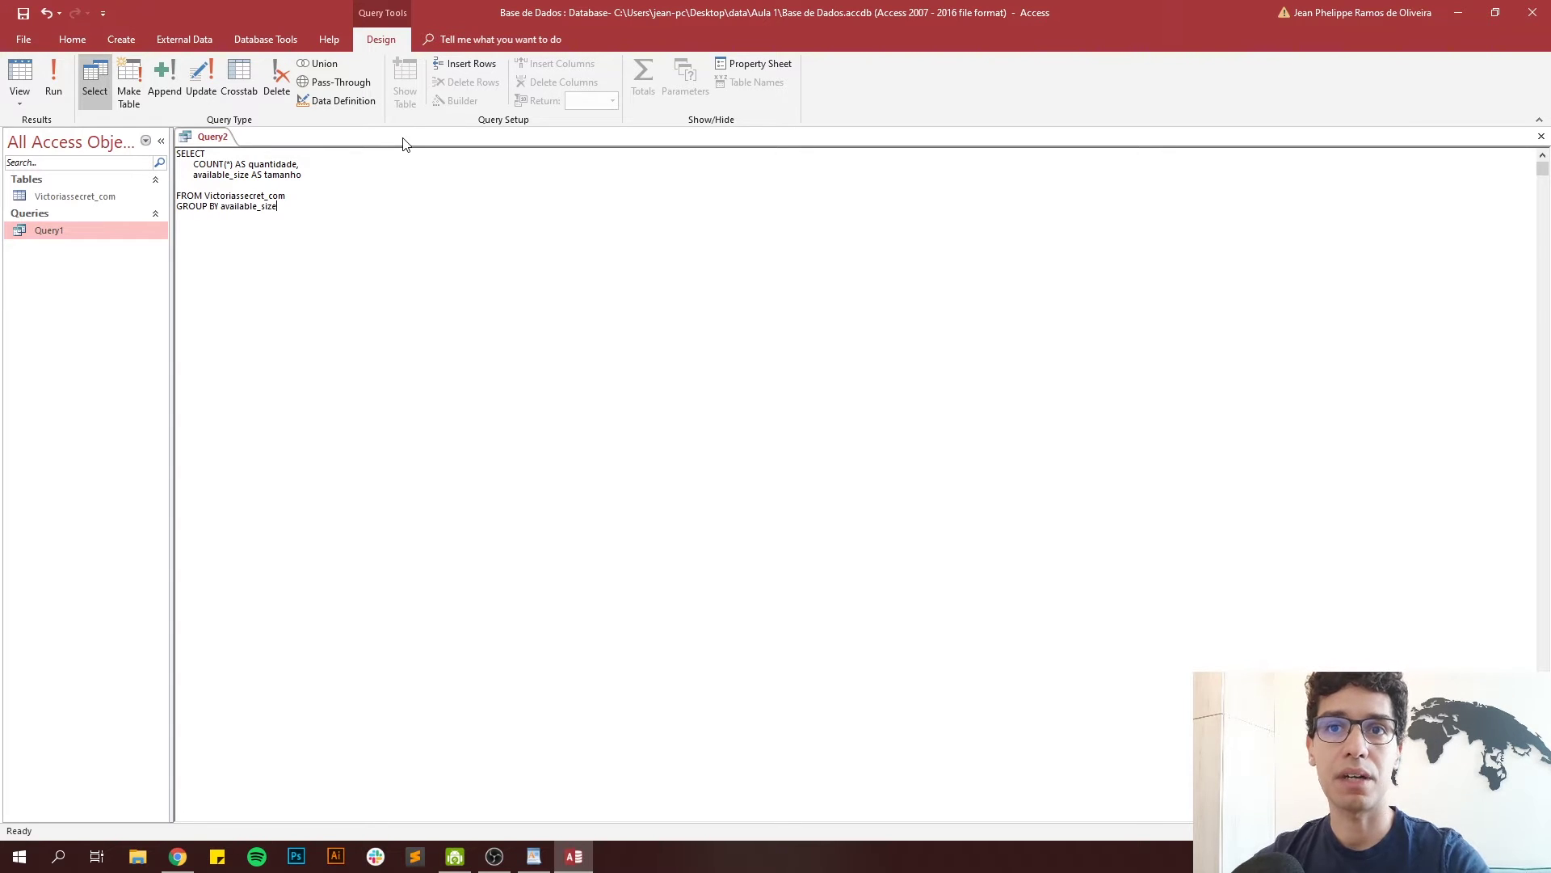
- Run the query that counts the products for each available size
mouse_move(235, 165)
left_mouse_down()
mouse_move(246, 171)
mouse_move(201, 164)
mouse_move(233, 163)
mouse_move(226, 176)
left_mouse_up()
left_click(253, 161)
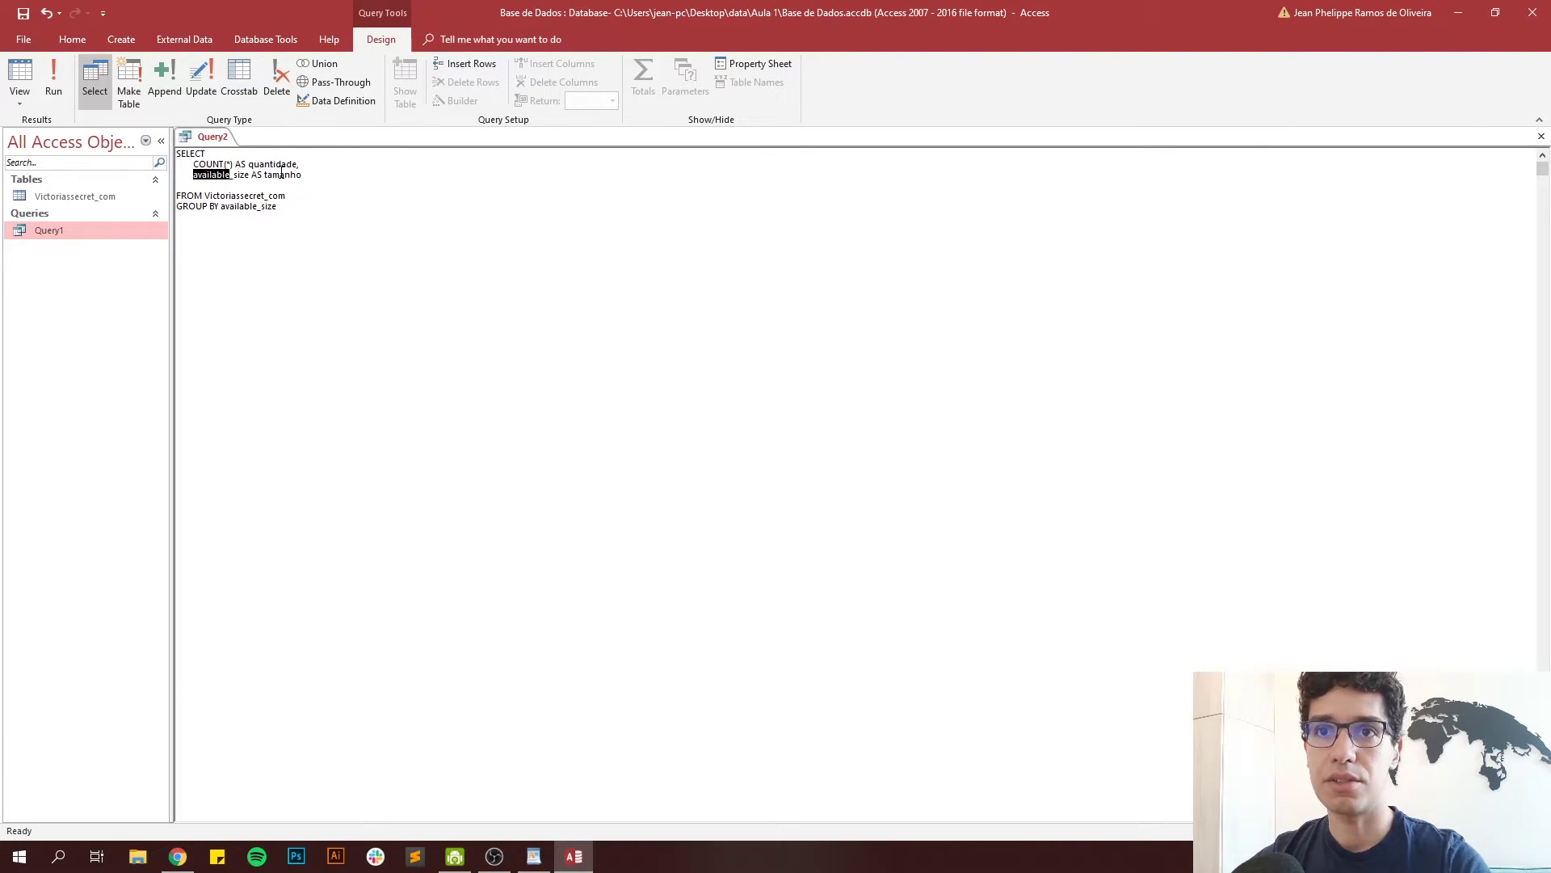
left_click(285, 206)
left_click(55, 77)
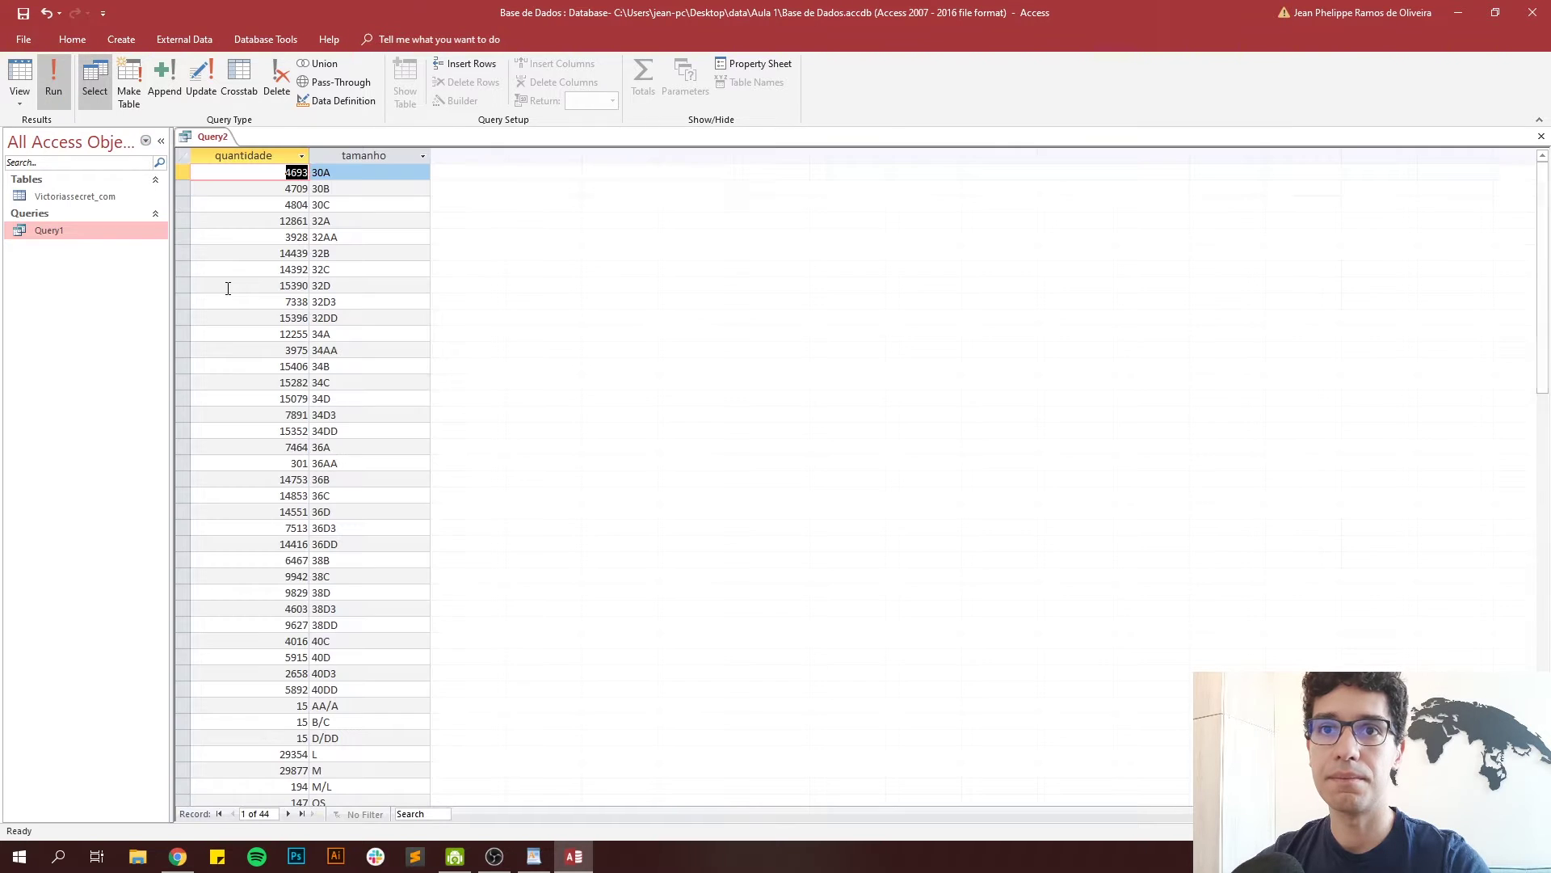
- Examine the quantidade and tamanho columns across the whole list of sizes
scroll(311, 485, "down", 5)
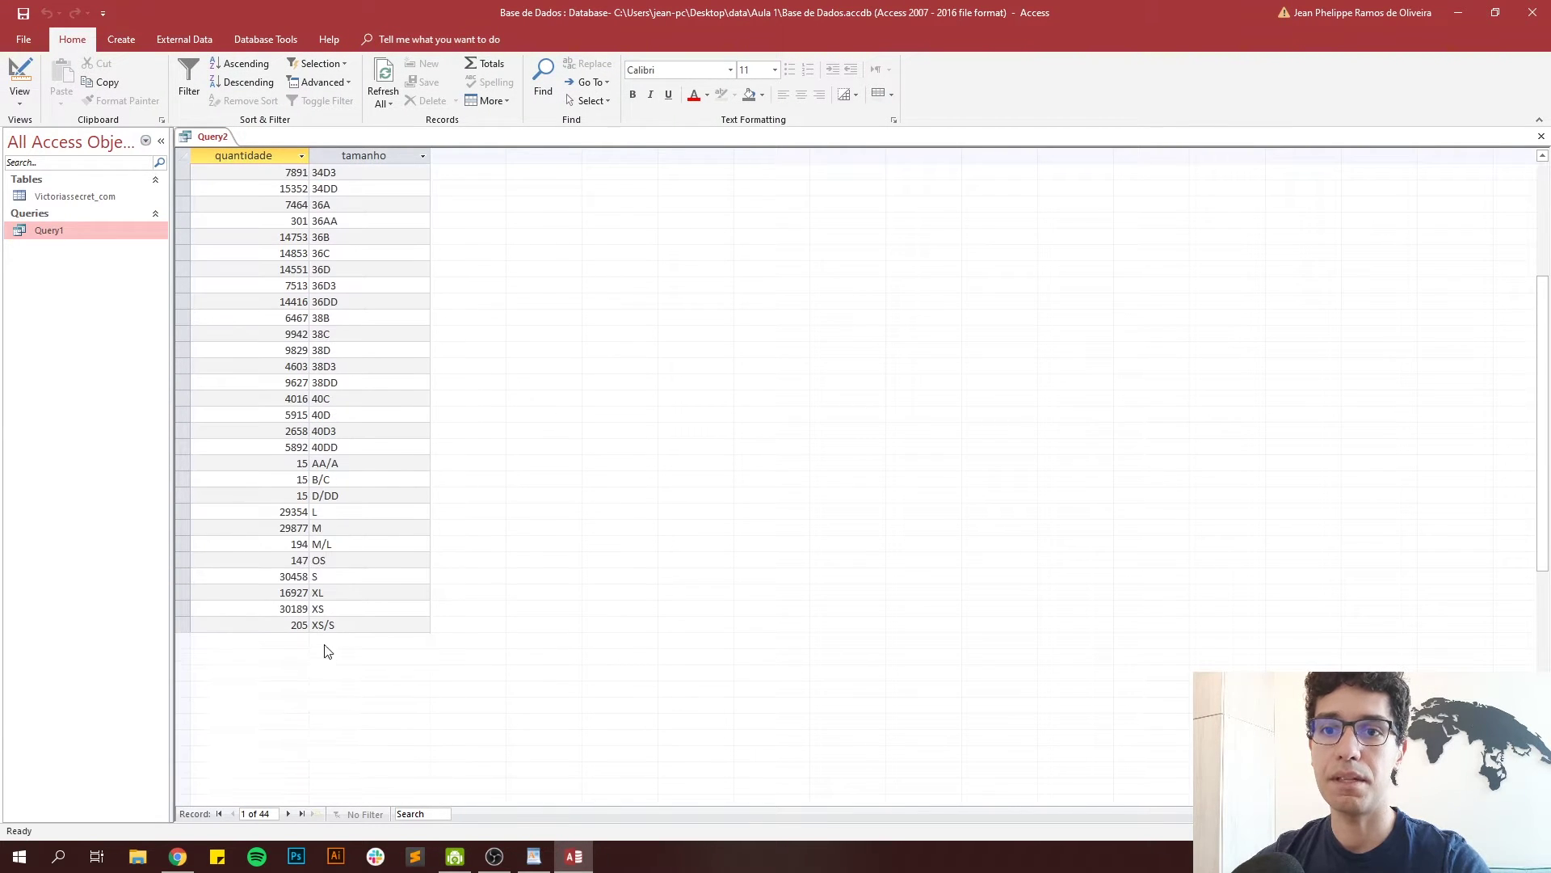
scroll(323, 638, "up", 5)
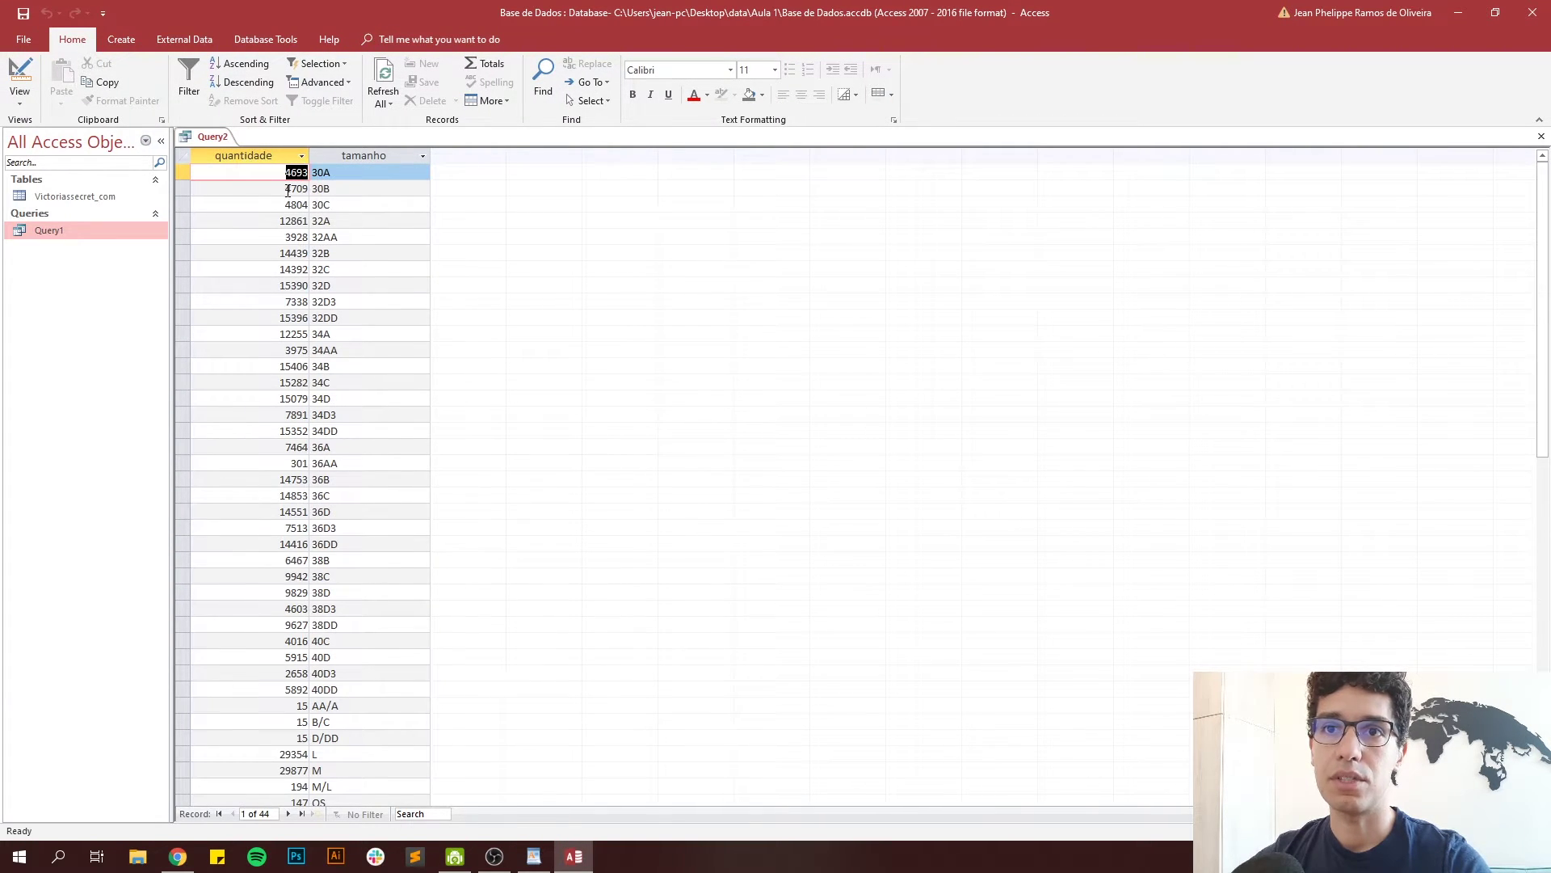
left_click(279, 221)
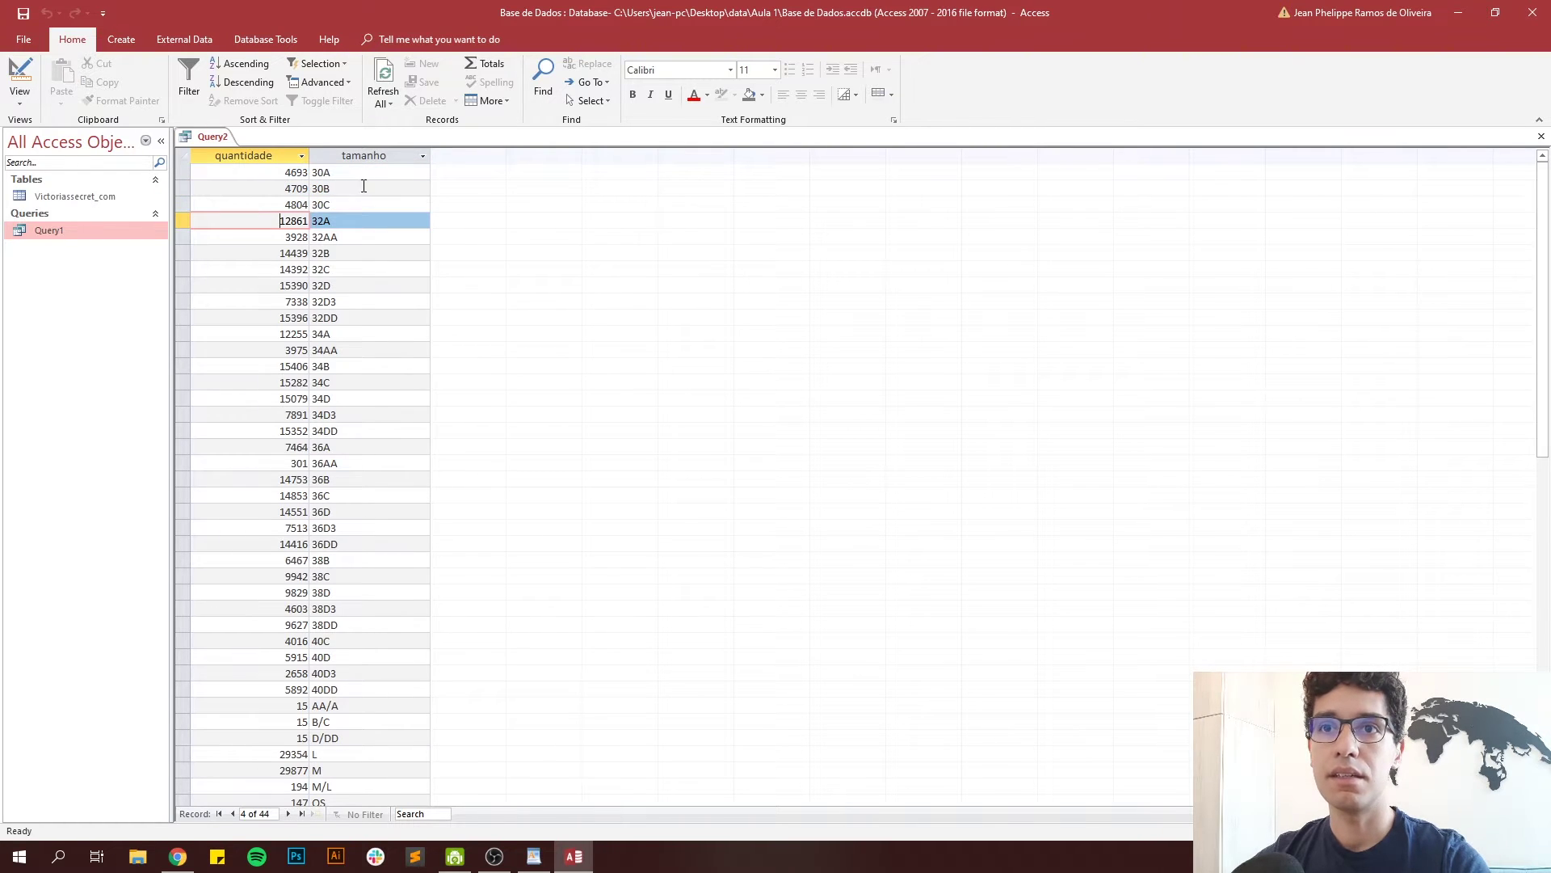
left_click(408, 189)
left_click(338, 237)
left_click(339, 271)
left_click(338, 317)
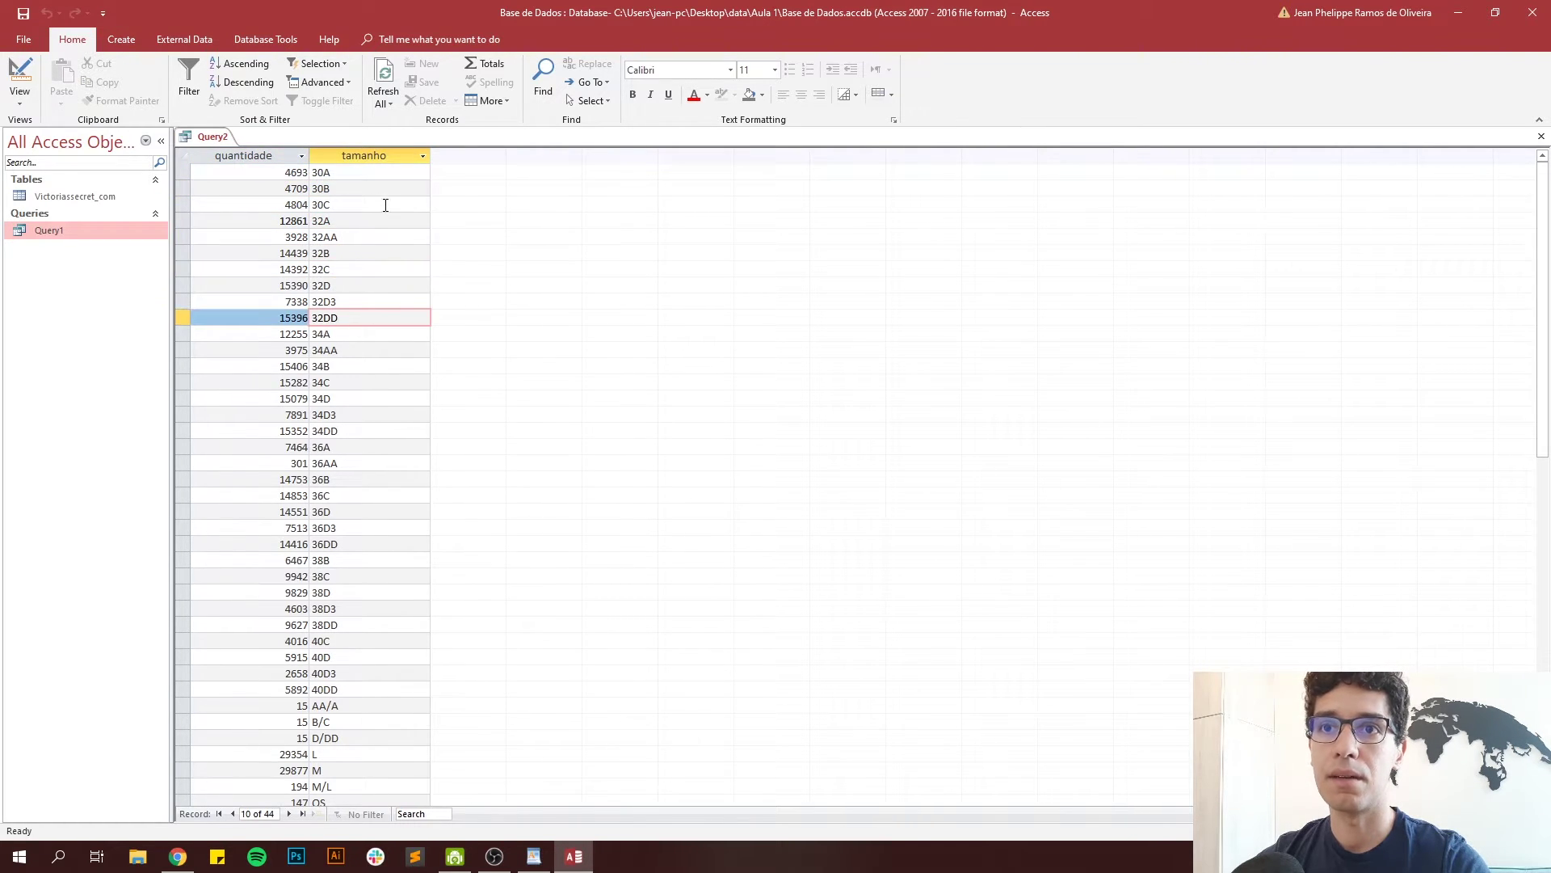
scroll(328, 423, "down", 3)
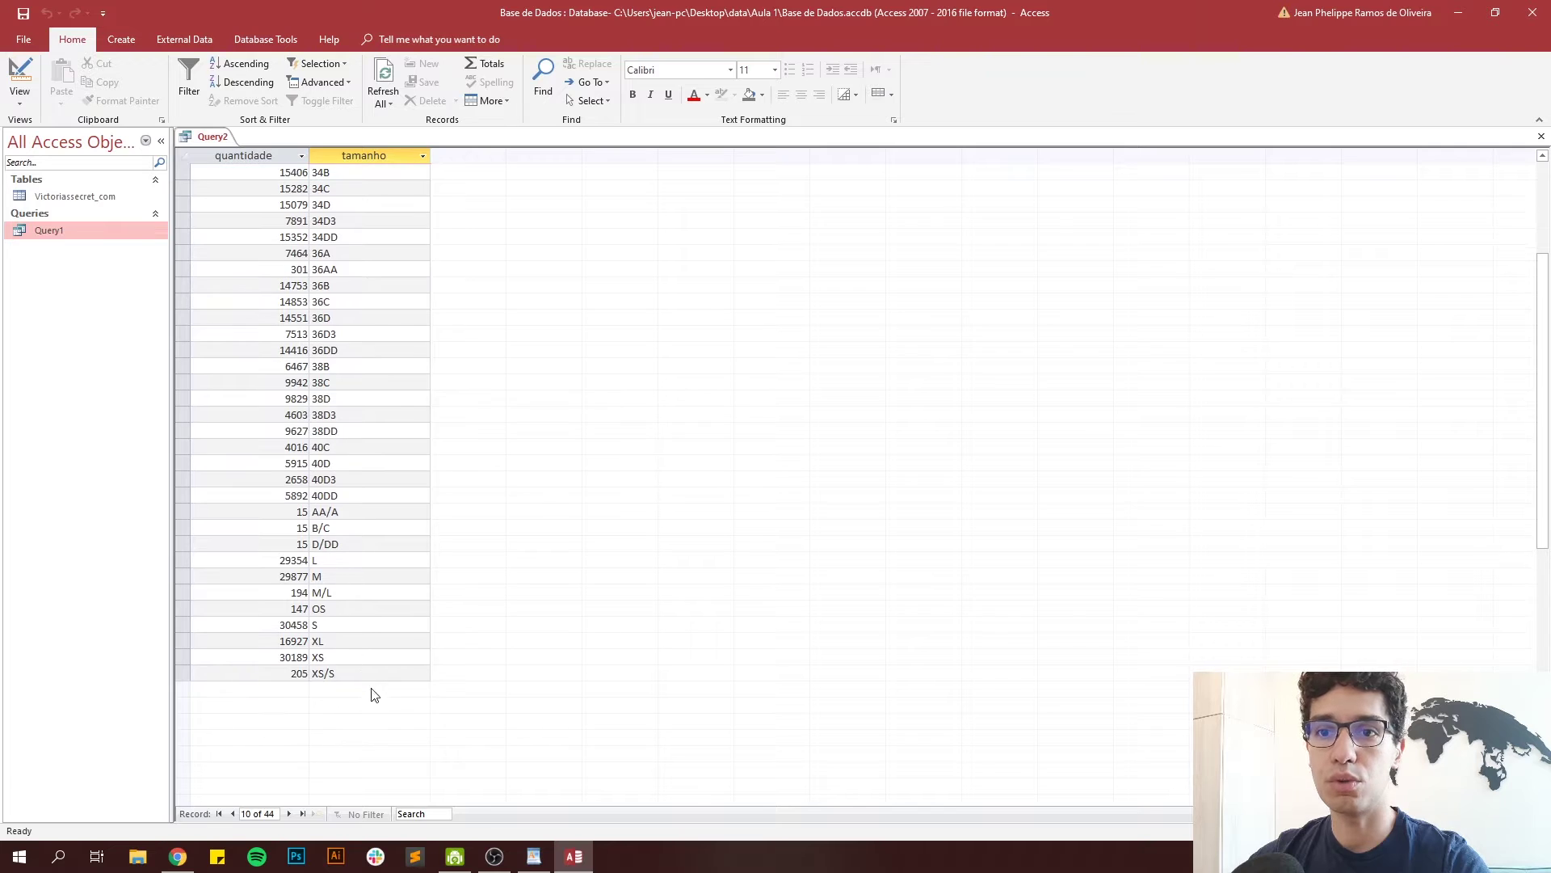
scroll(373, 693, "up", 3)
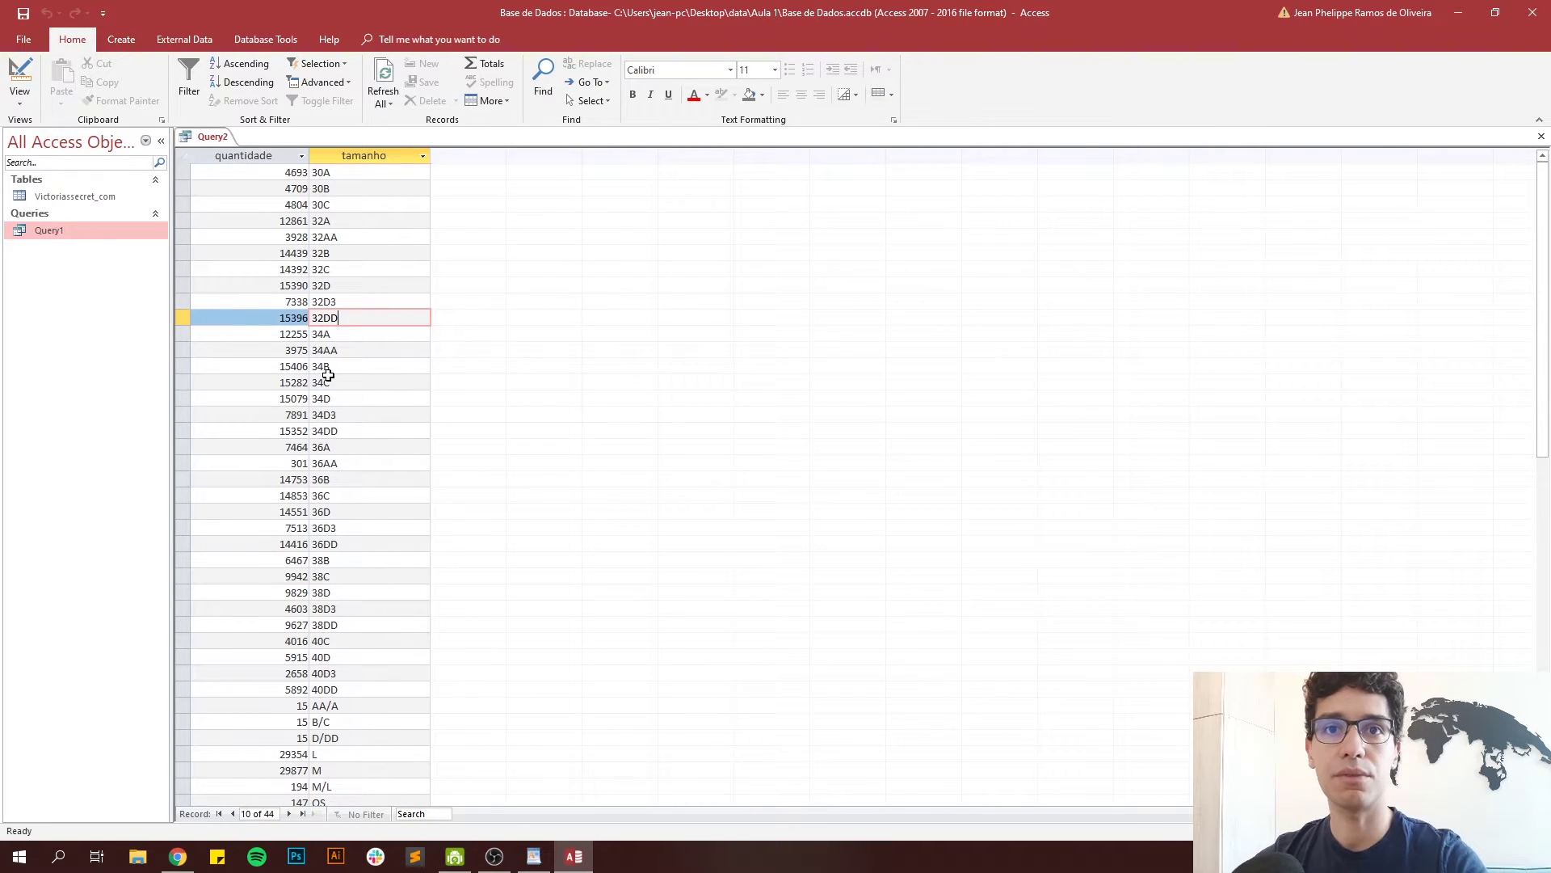
right_click(211, 136)
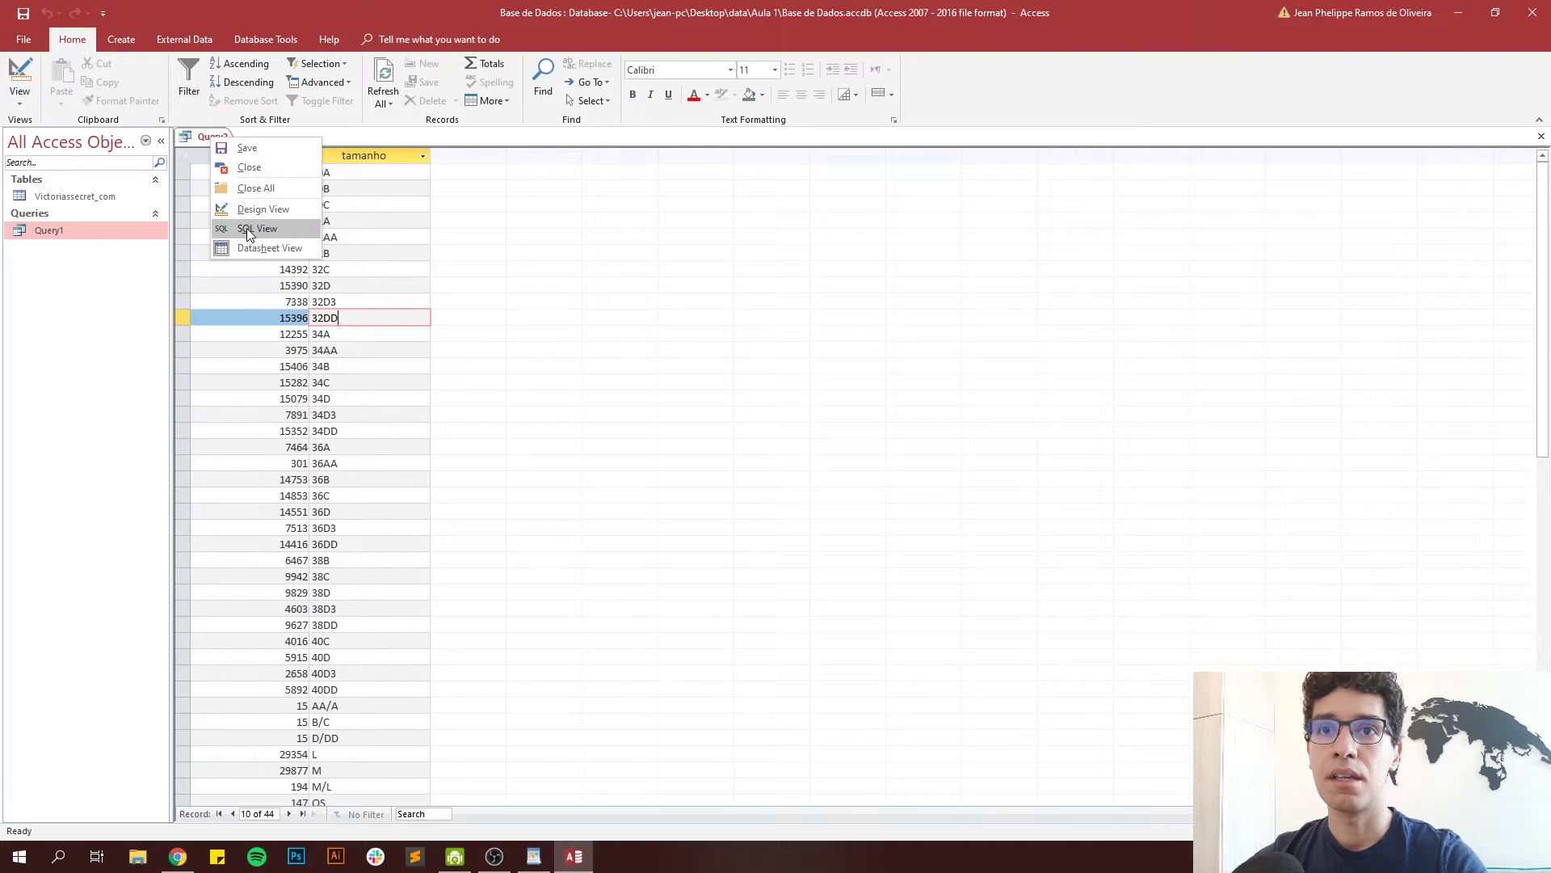
left_click(490, 275)
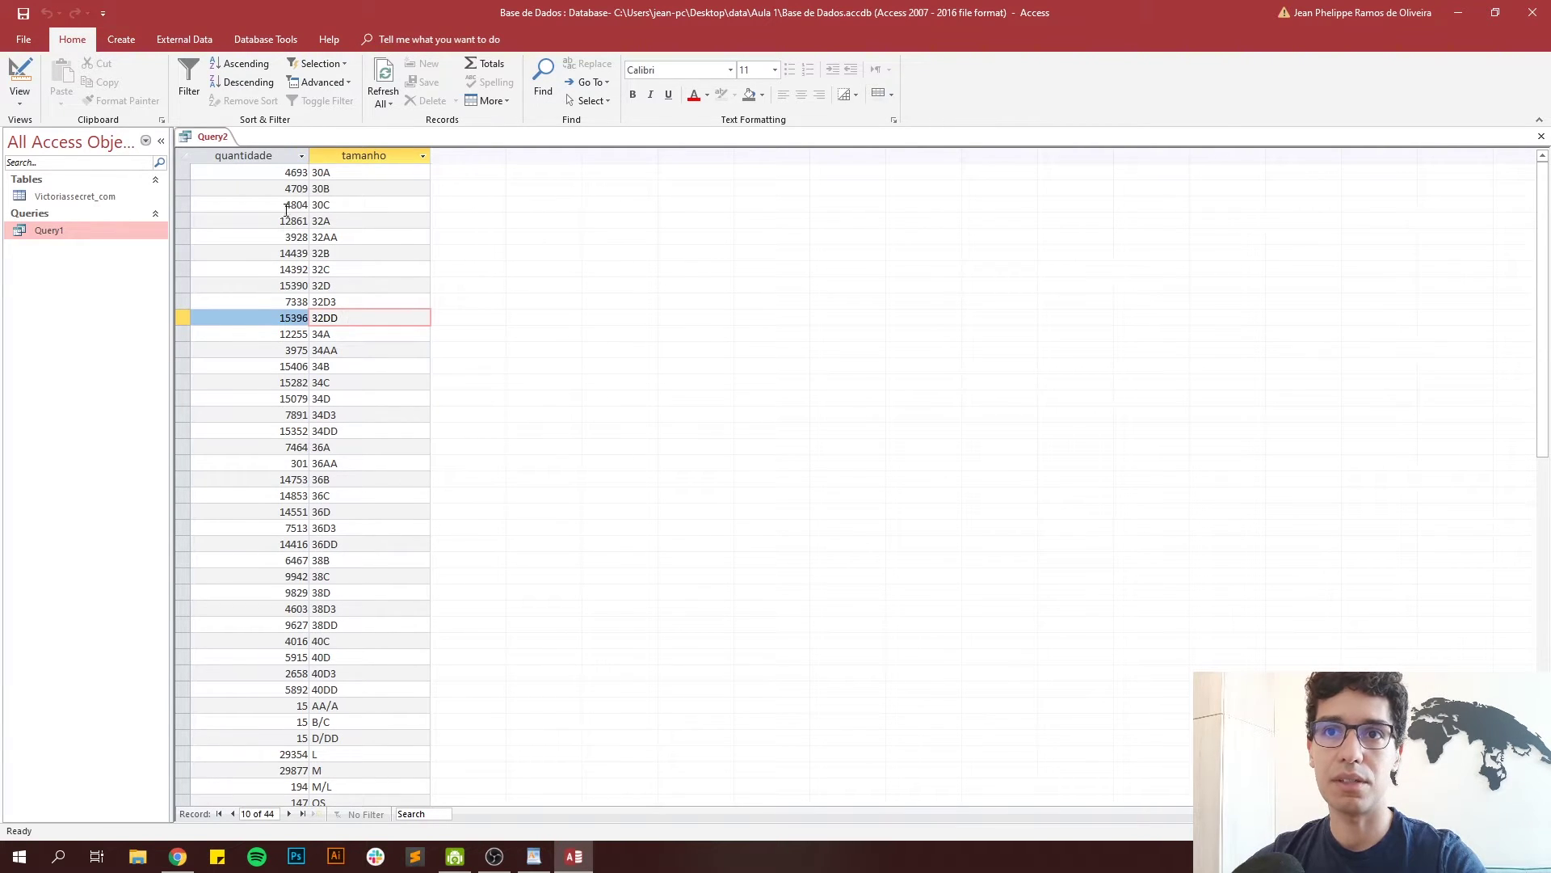
left_click(301, 156)
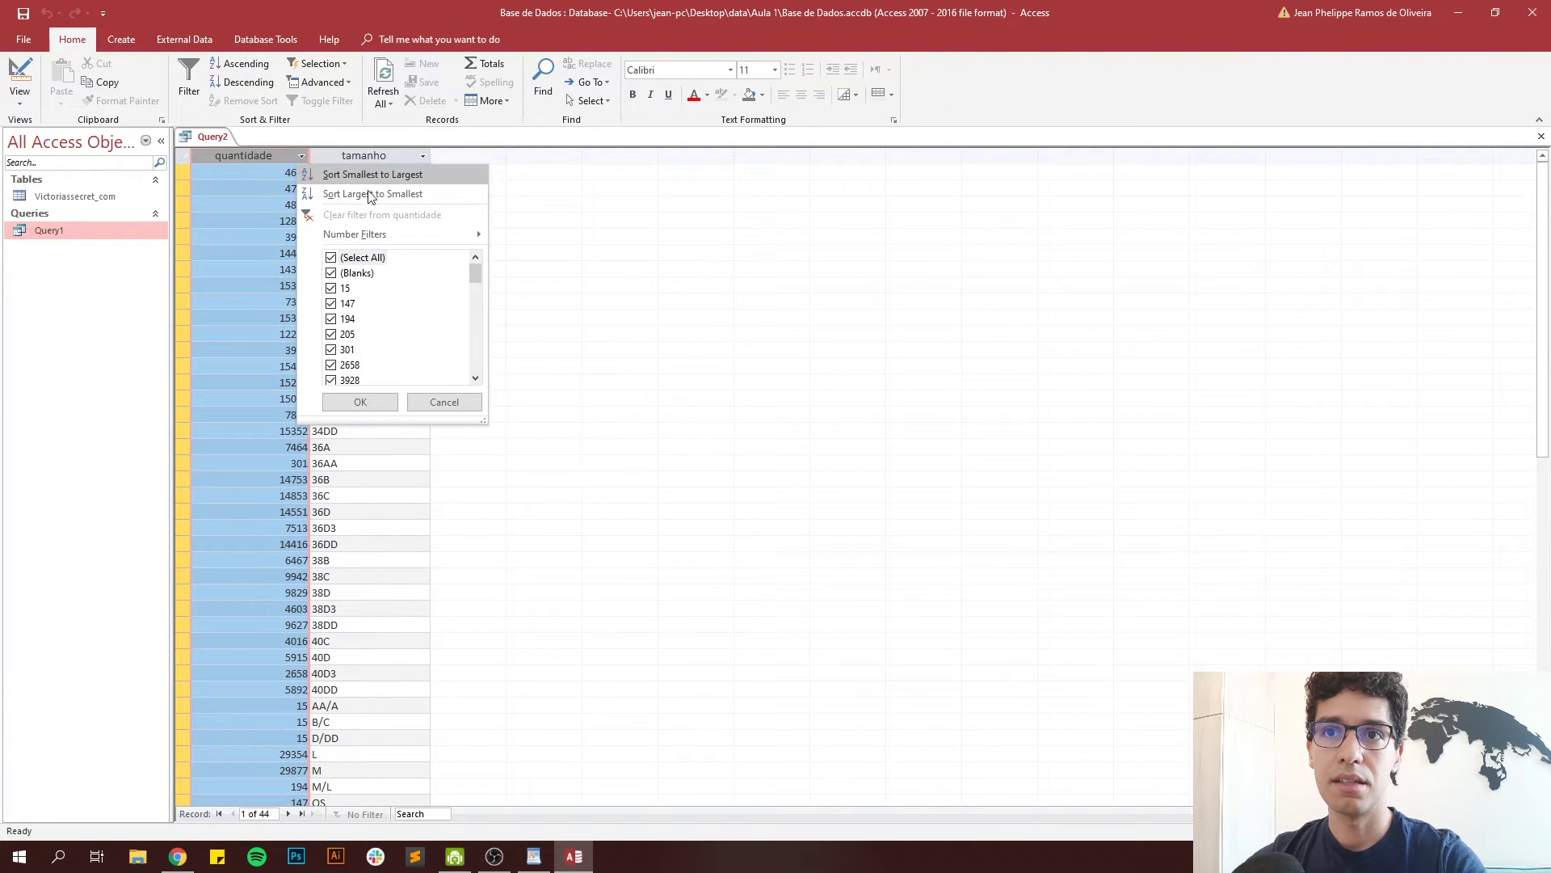
key("Escape")
left_click(280, 269)
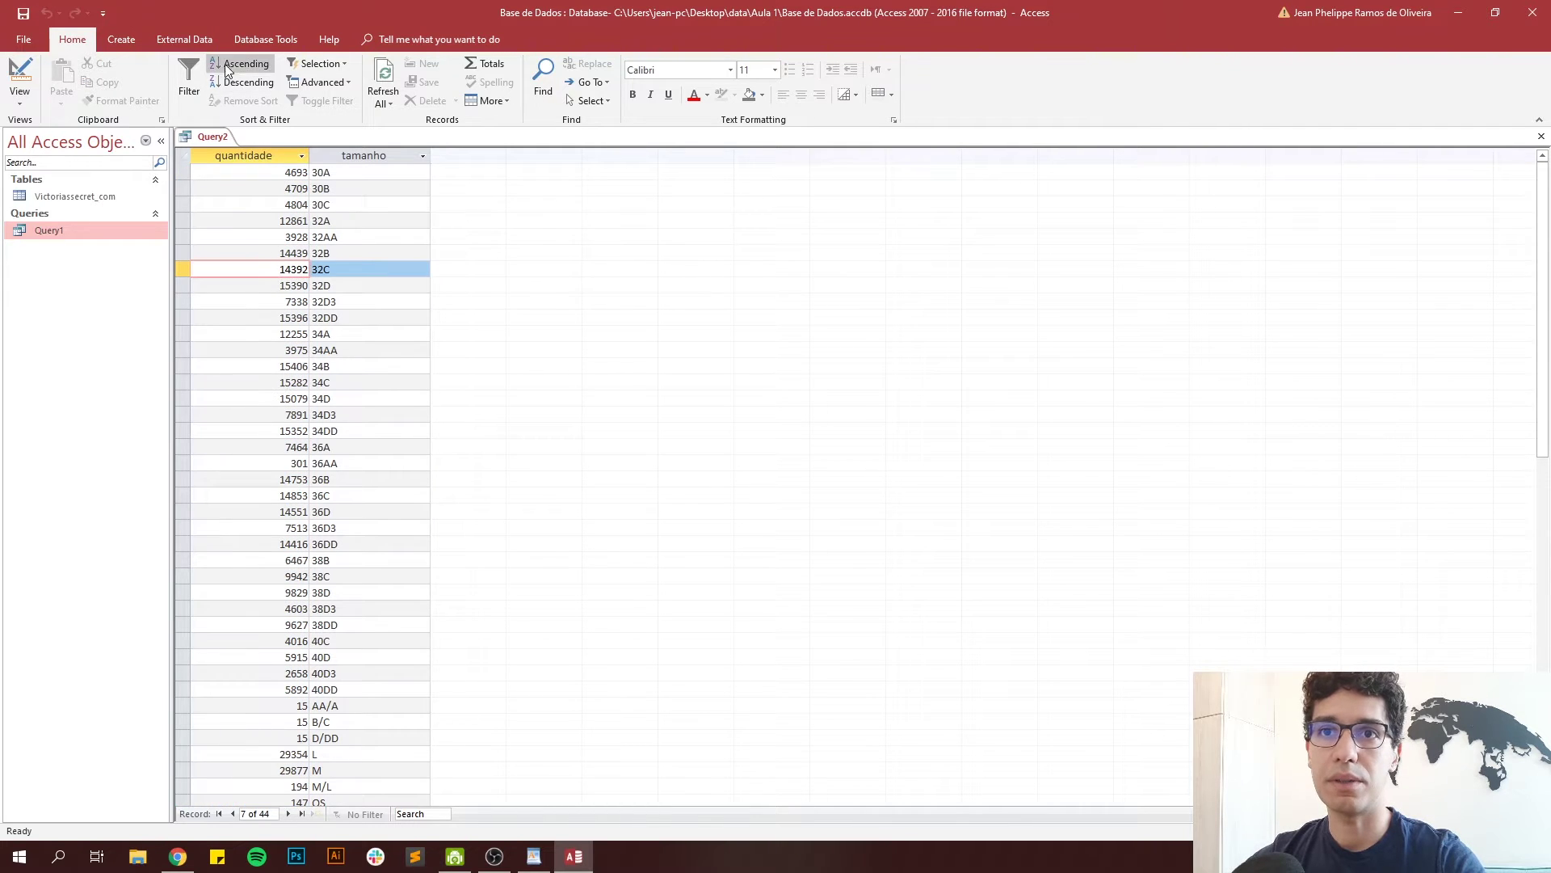
- Return to the query's SQL code and append ORDER BY COUNT(*) DESC after the GROUP BY line
right_click(200, 136)
left_click(247, 221)
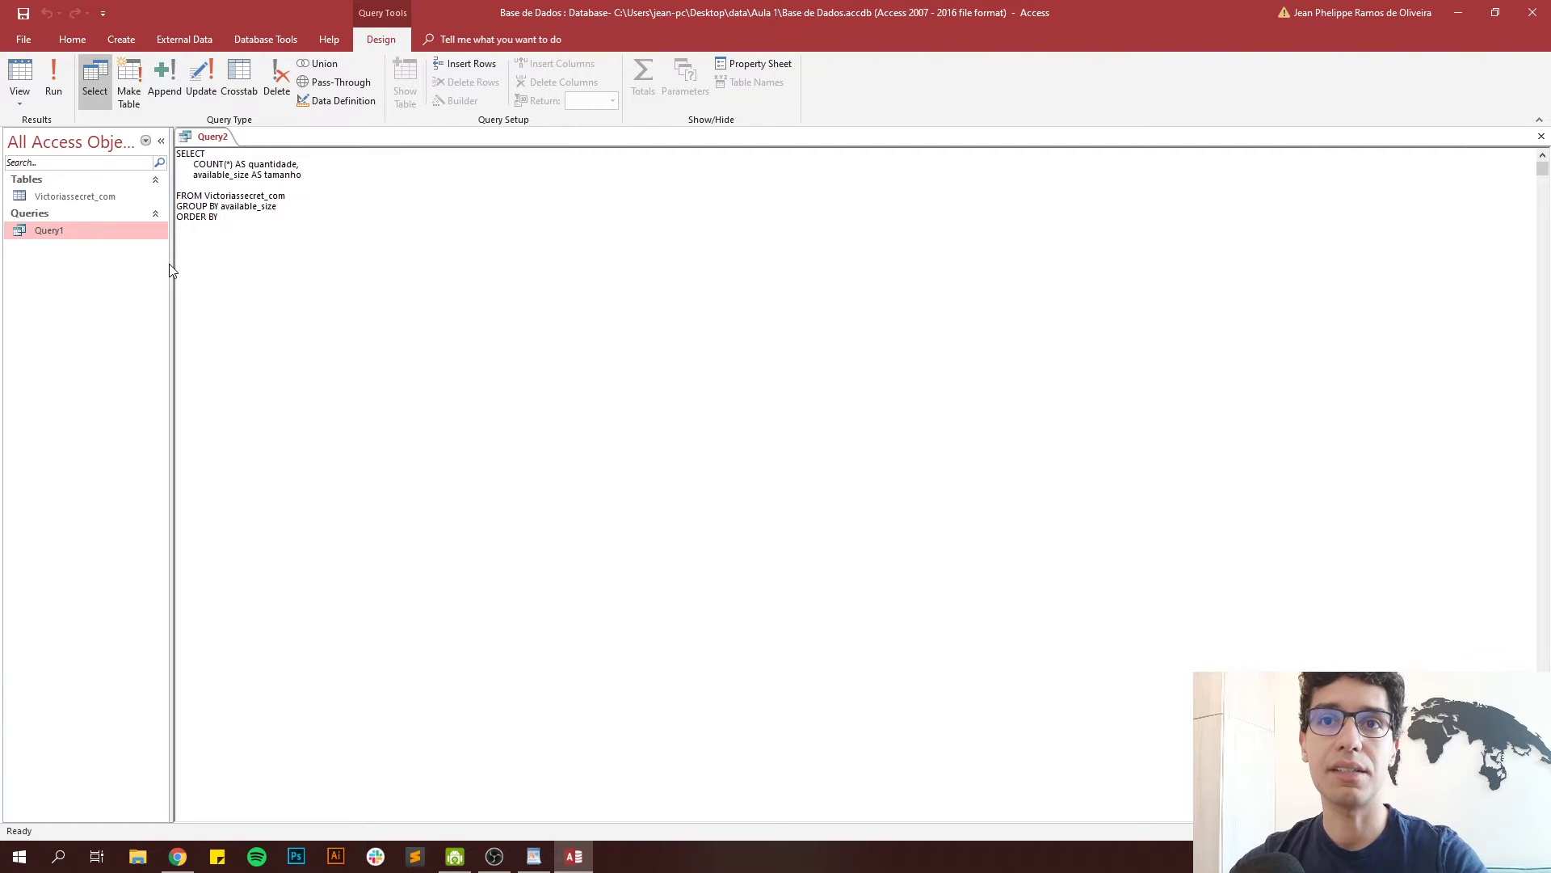
type("COUNT(")
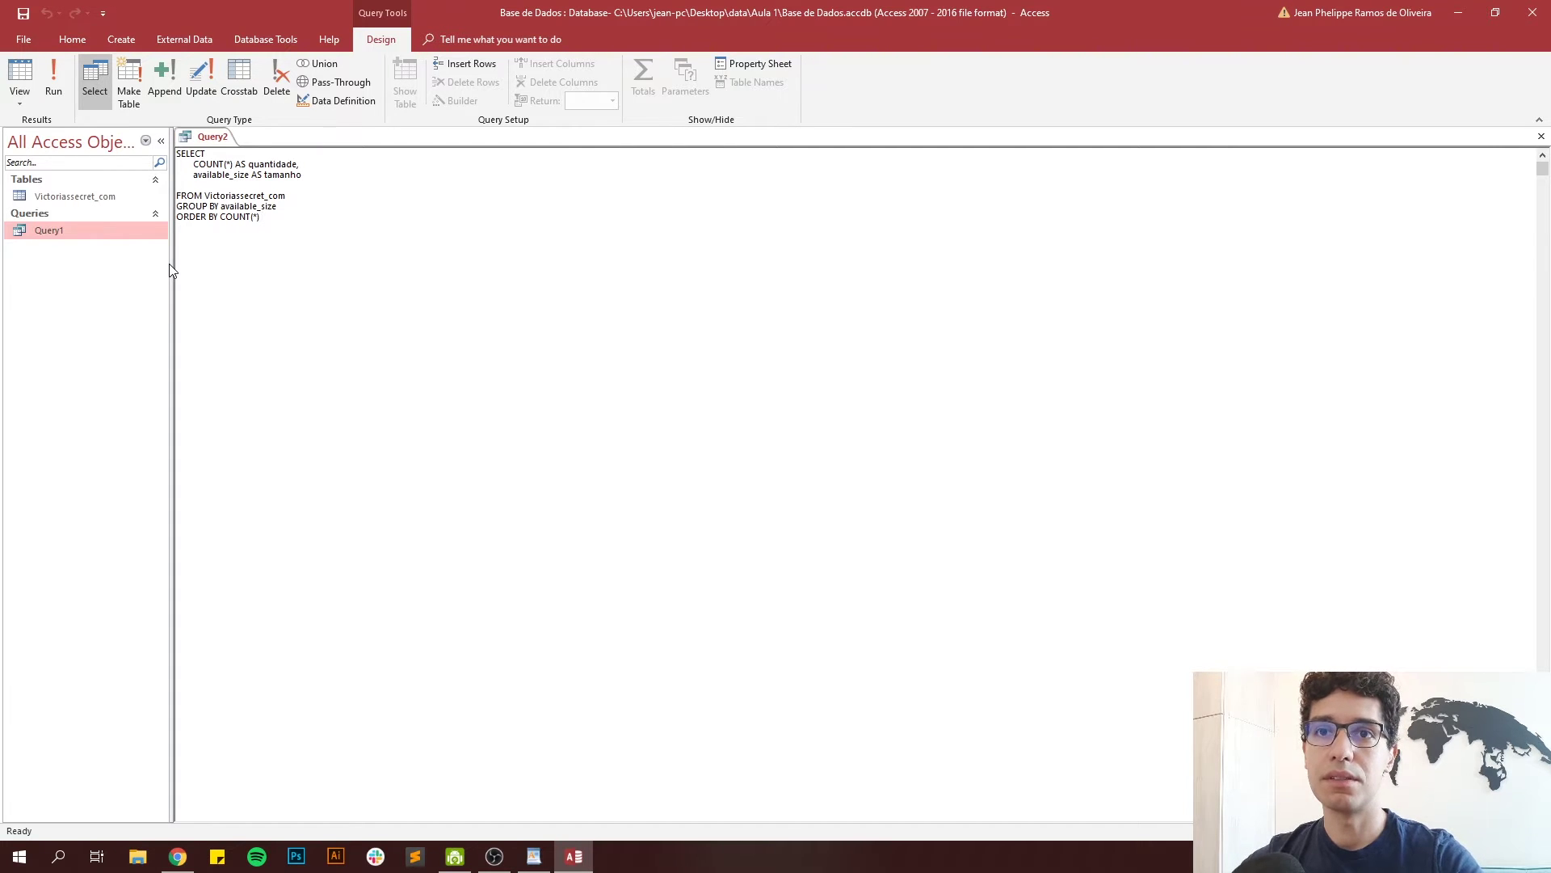
type("*) ASC")
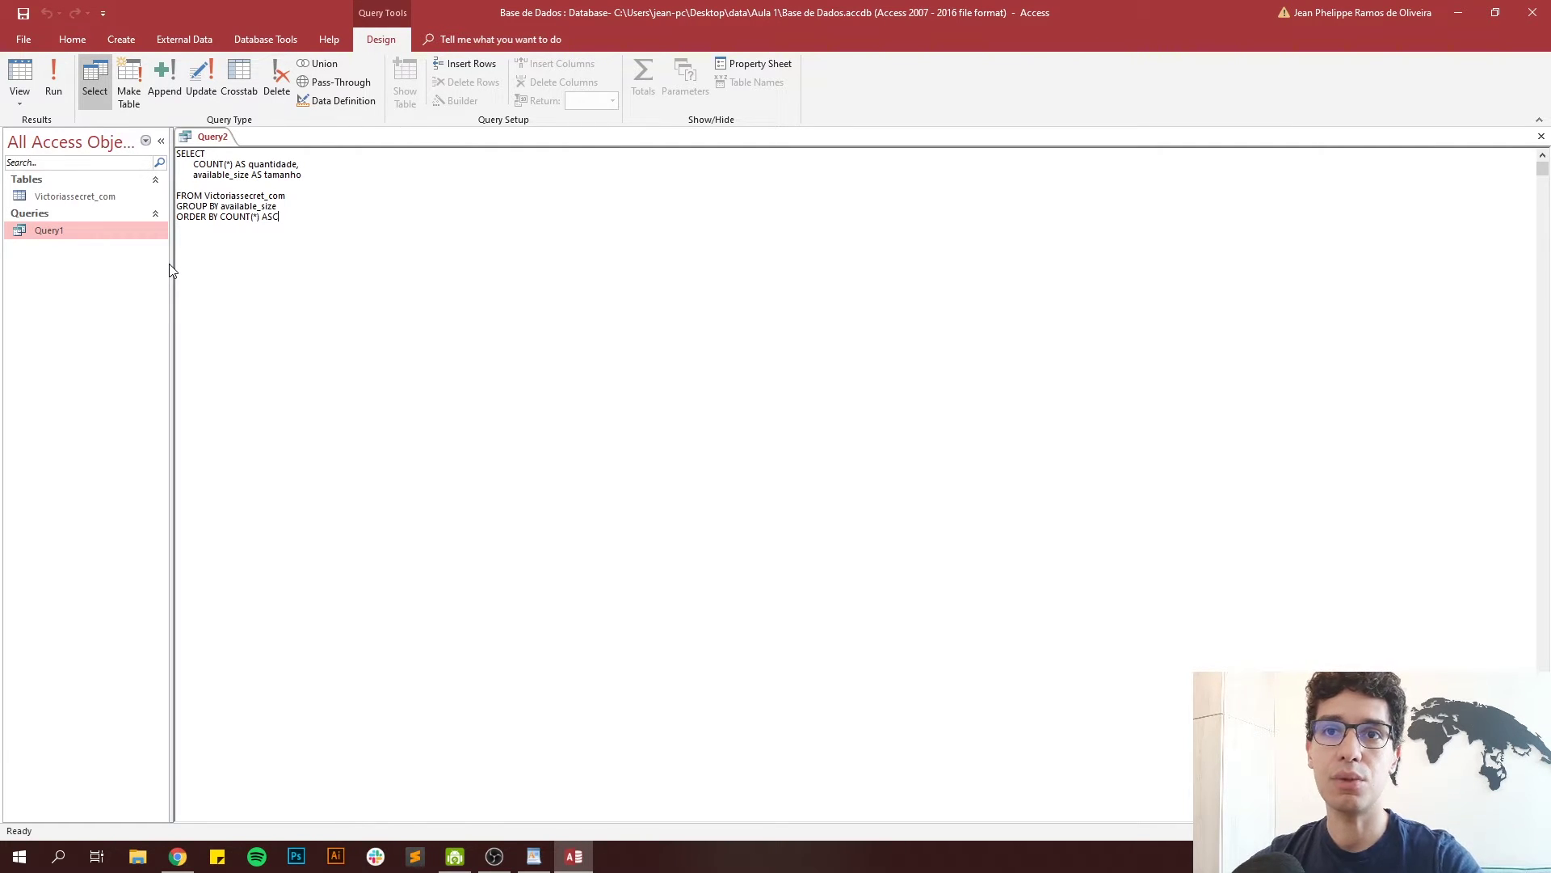
key("BackSpace")
key("BackSpace")
key("BackSpace")
type("DESC")
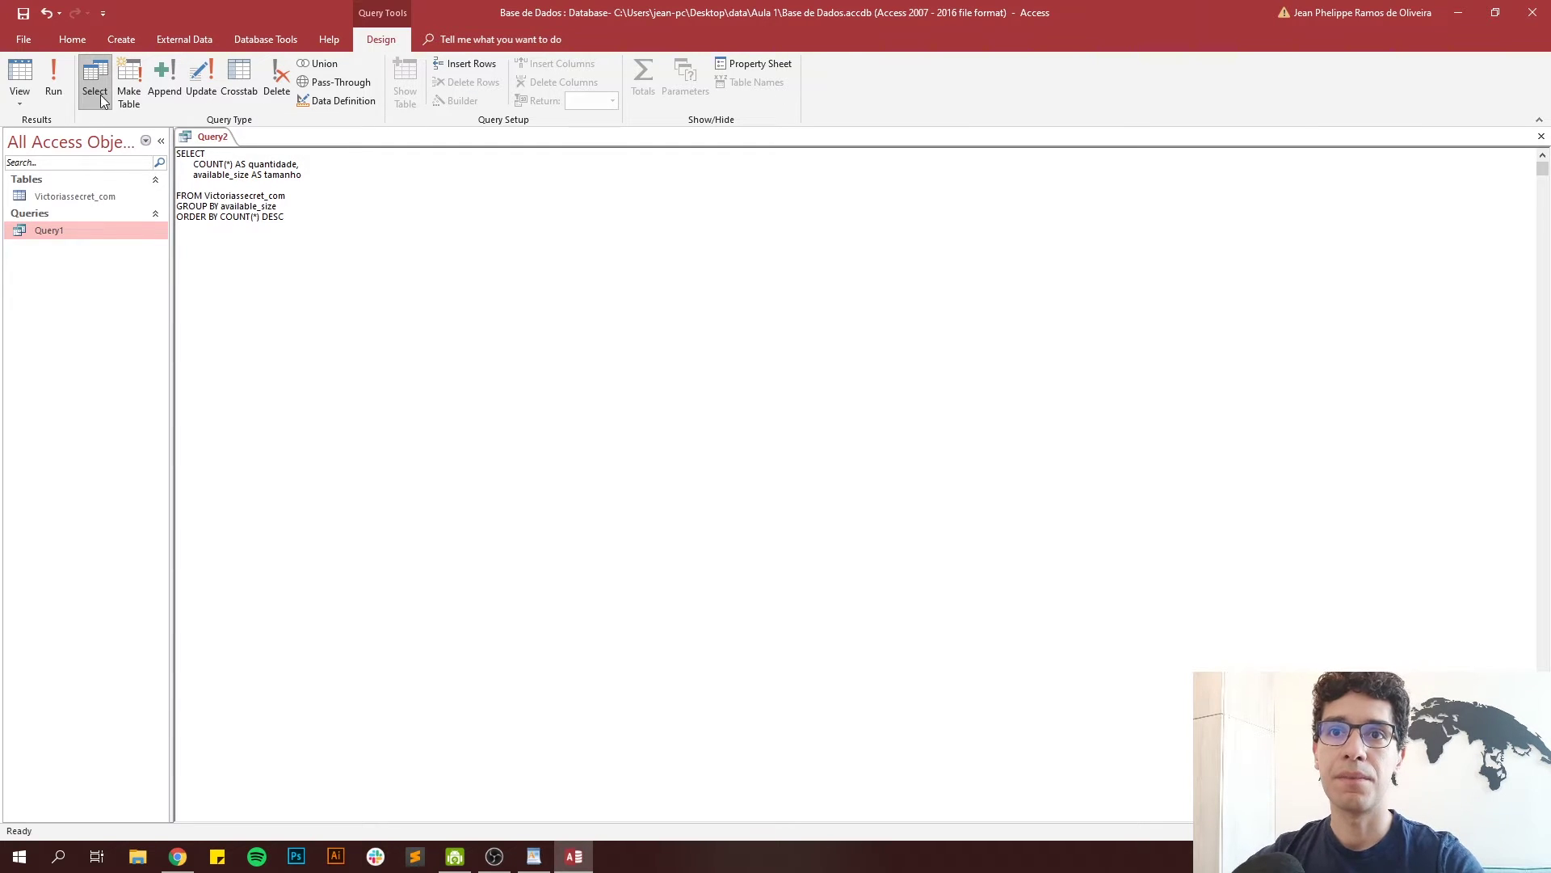
- Run the sorted query and look over the quantities per size from largest to smallest
left_click(52, 80)
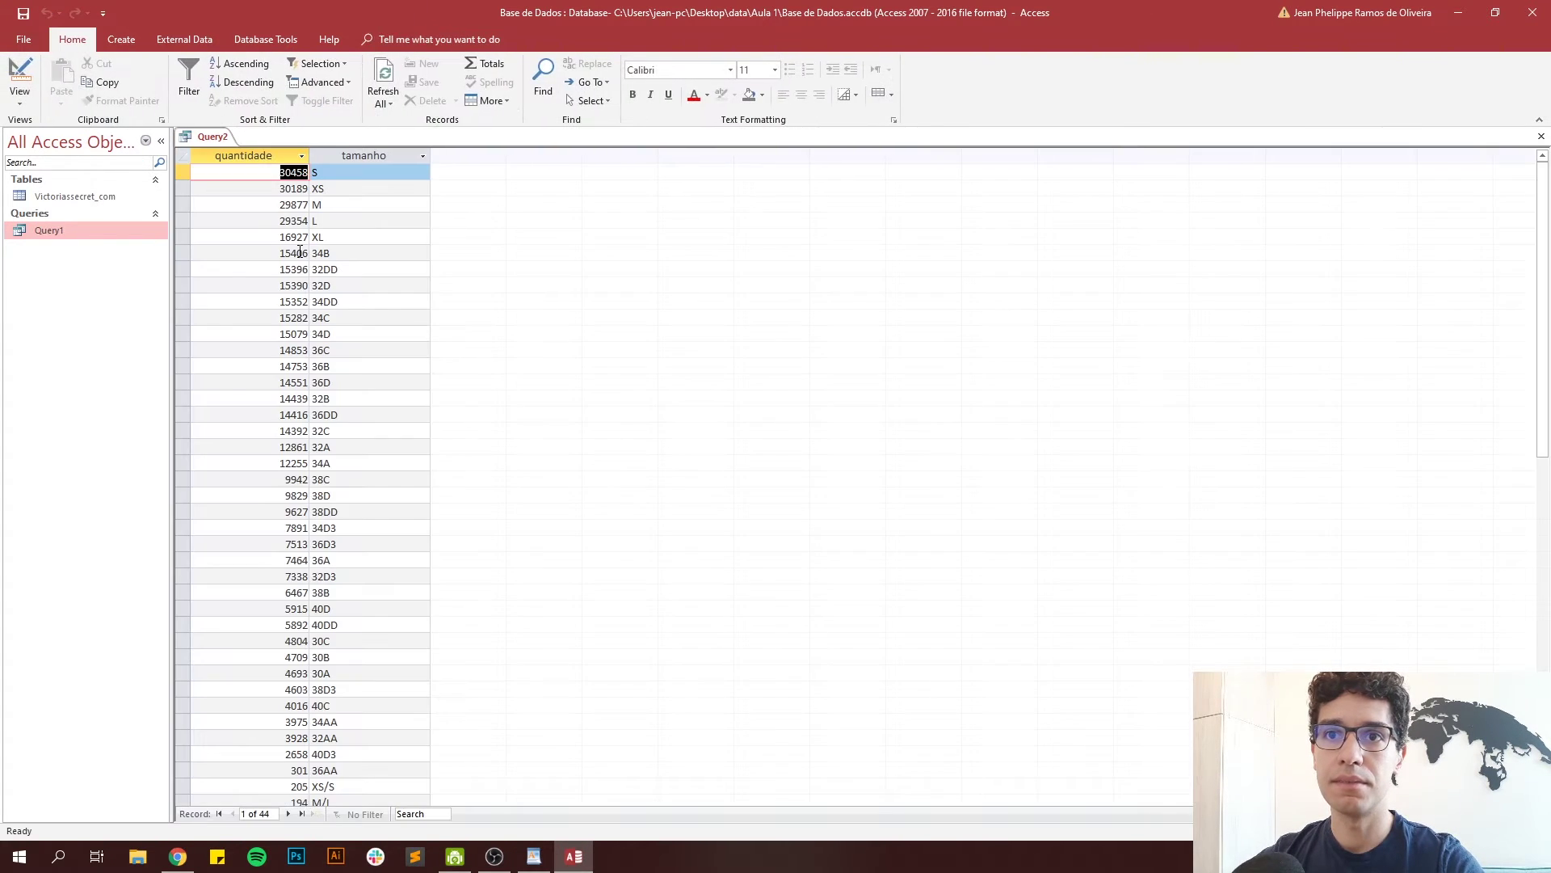
scroll(277, 639, "down", 2)
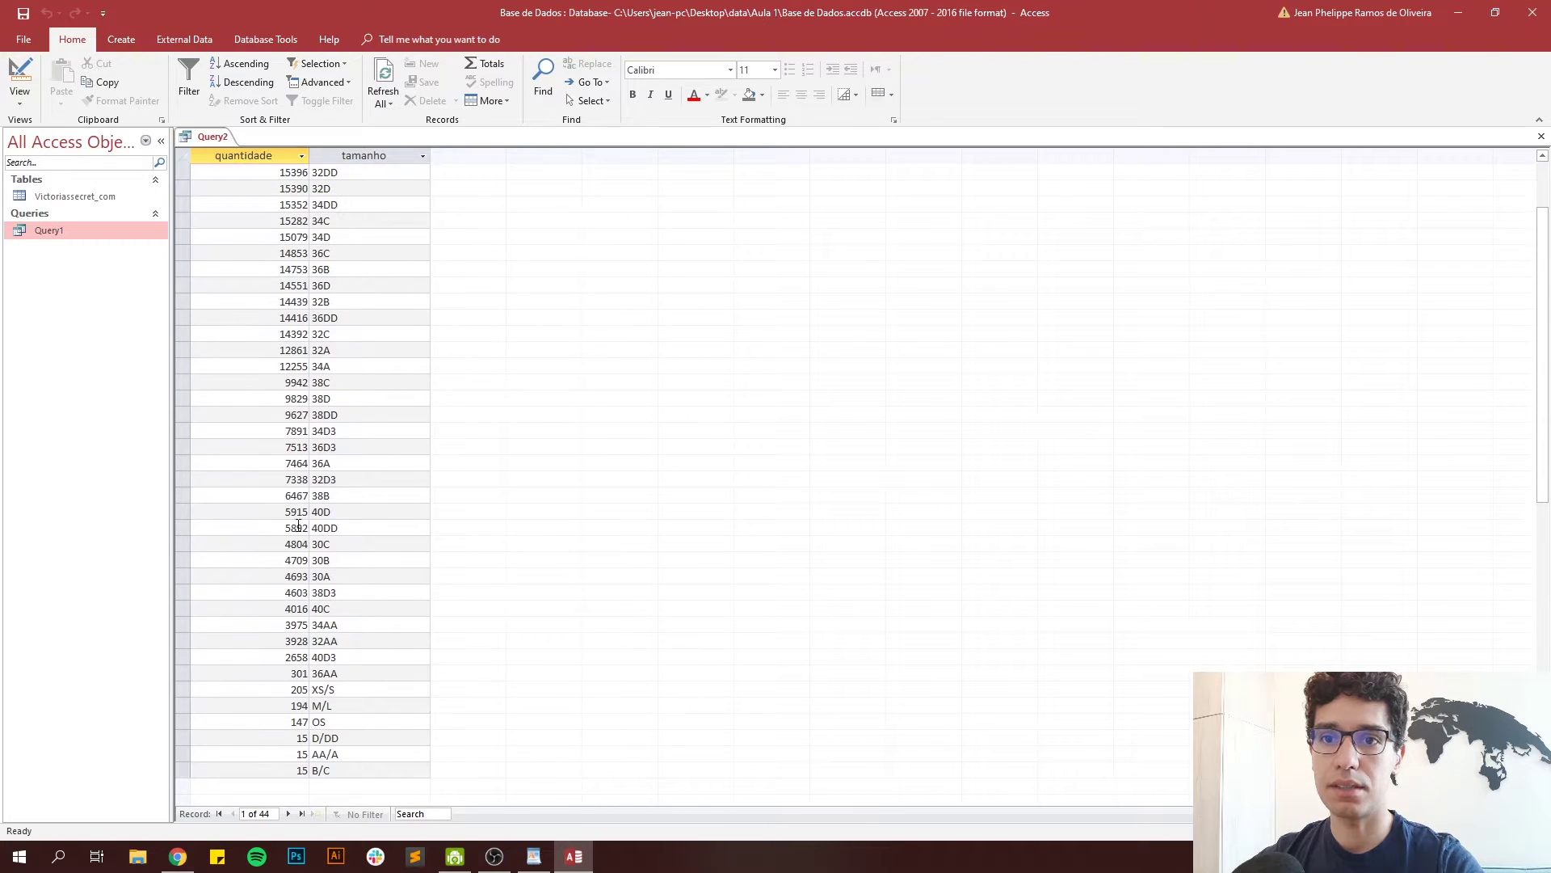
scroll(300, 303, "up", 2)
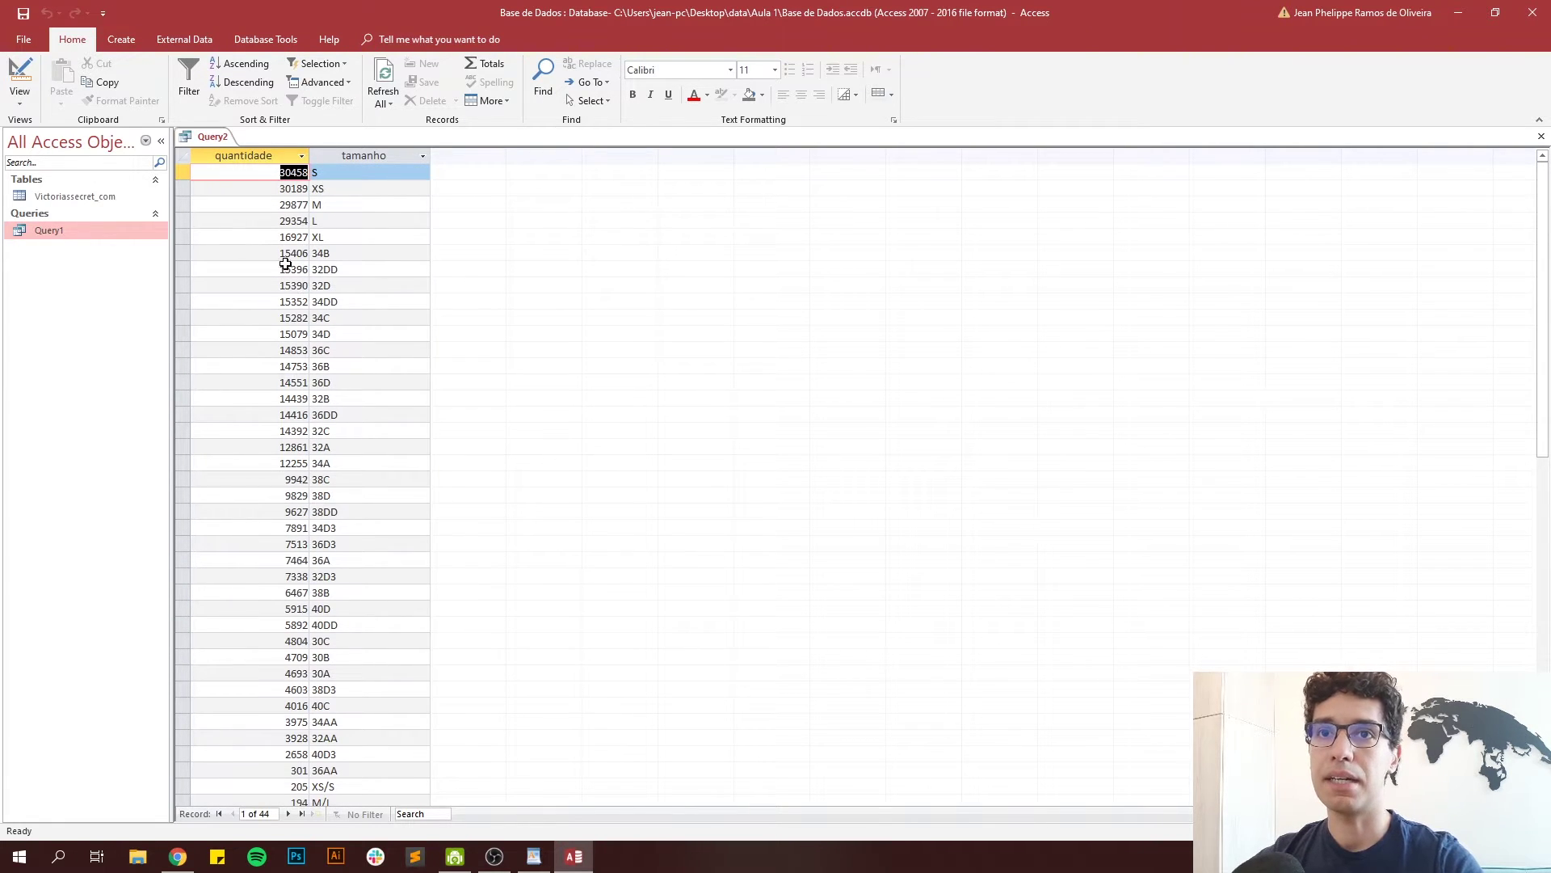
- Save the query under the name qtd_produtos_por_tamanho
right_click(214, 137)
left_click(234, 147)
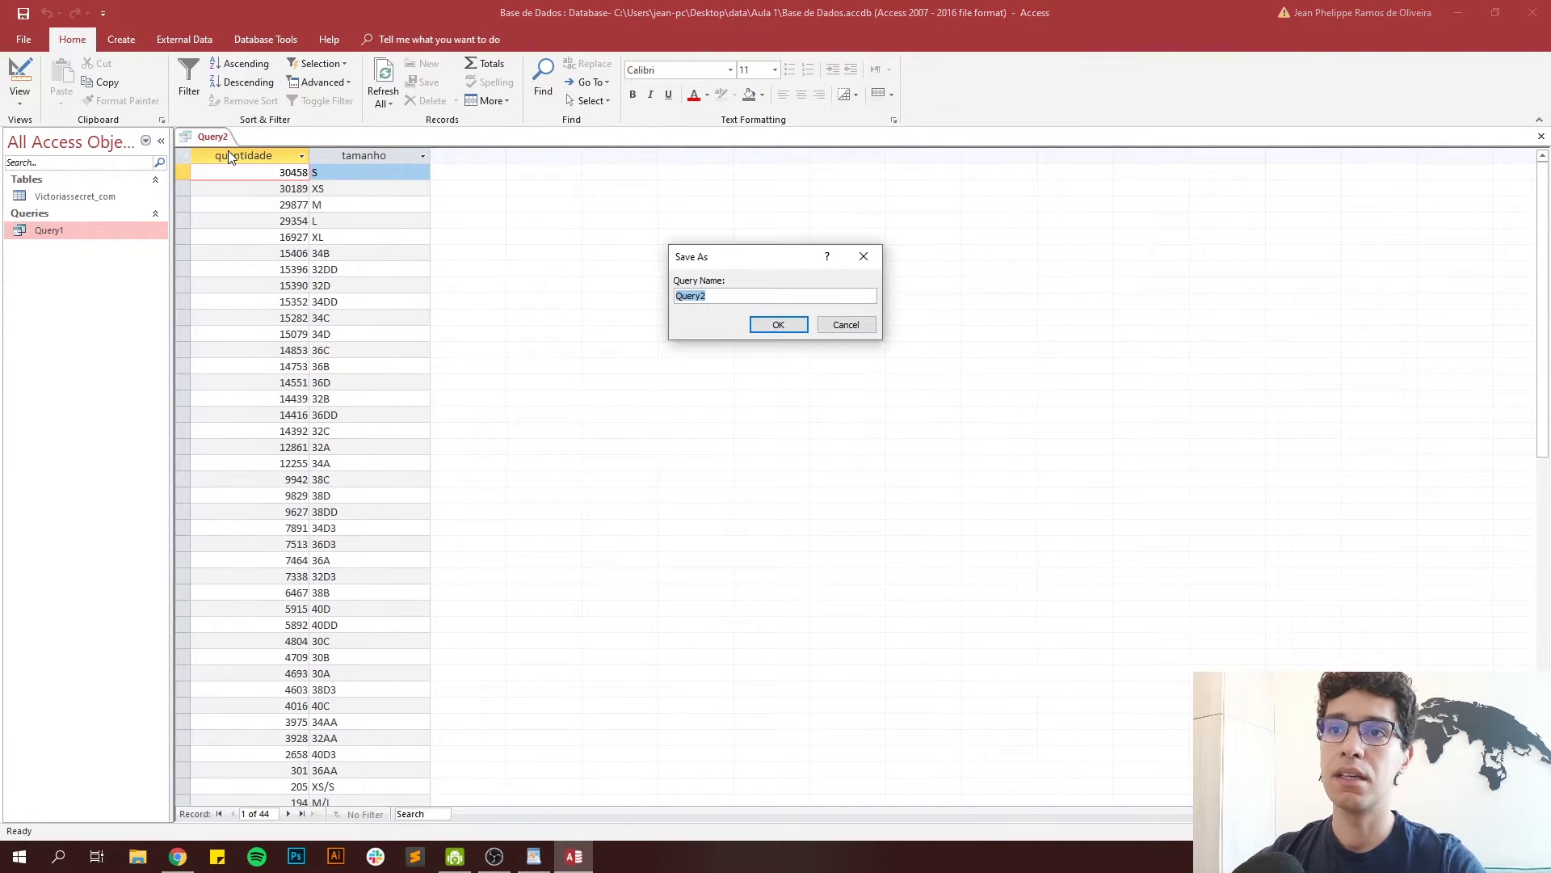
type("qtd_produt")
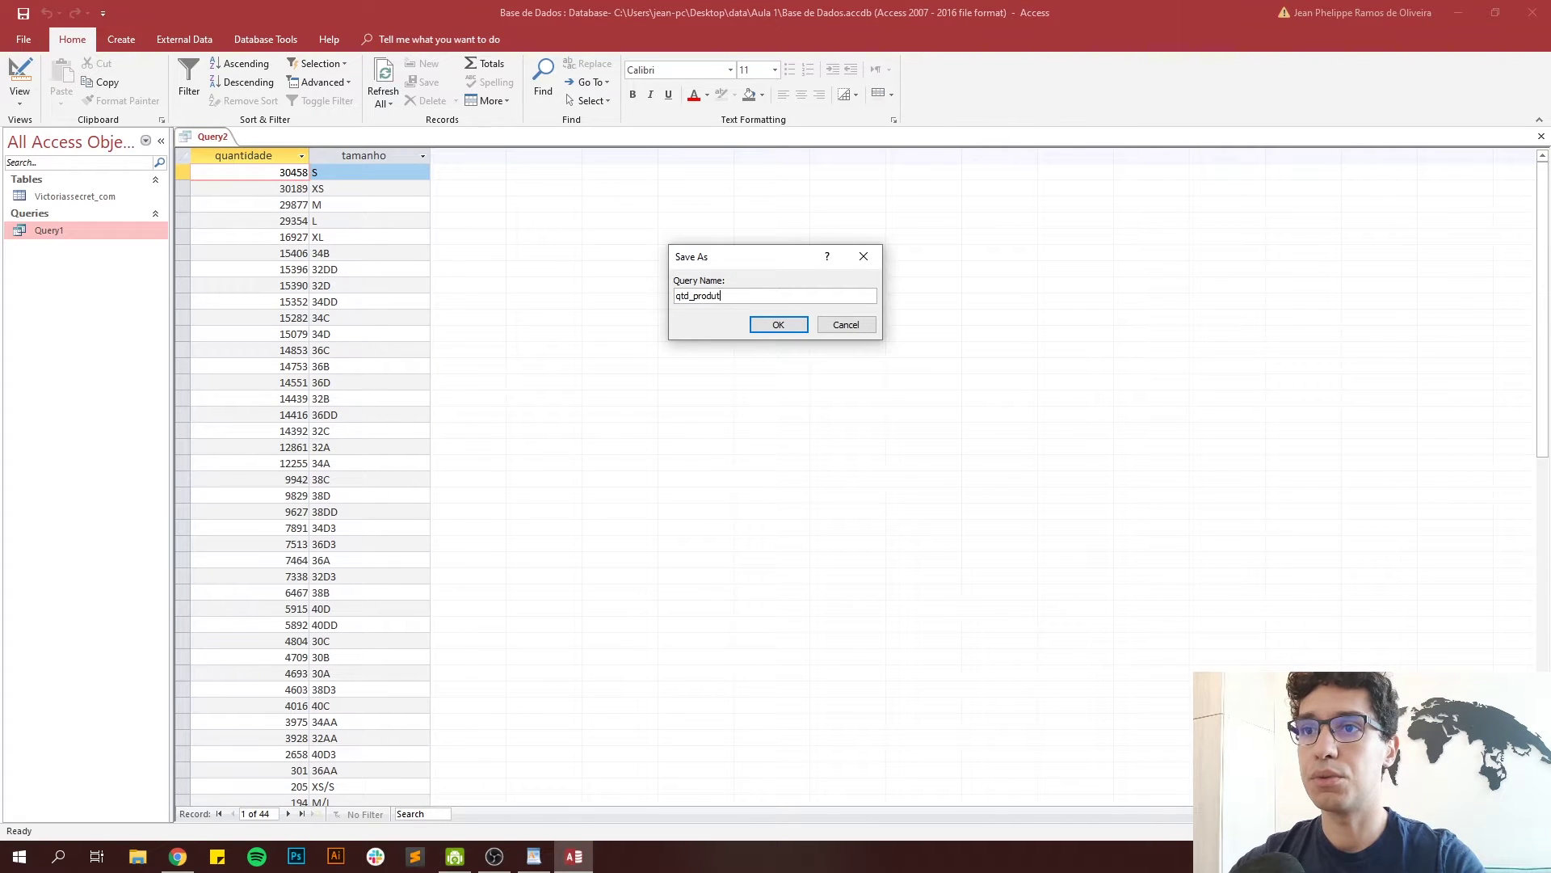
type("os_por_tamanho")
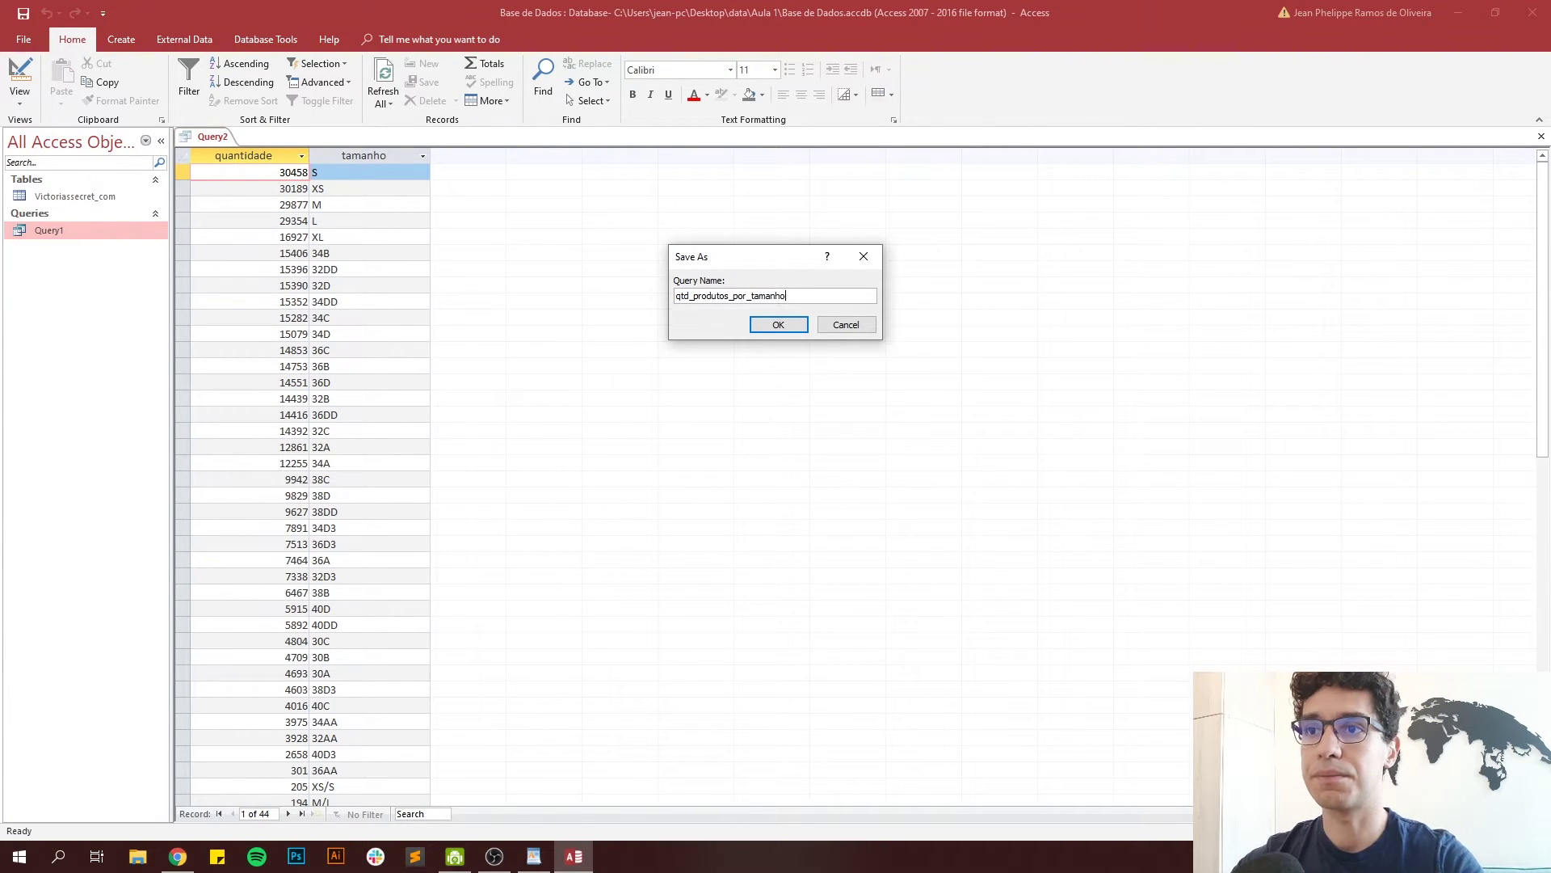
left_click(778, 324)
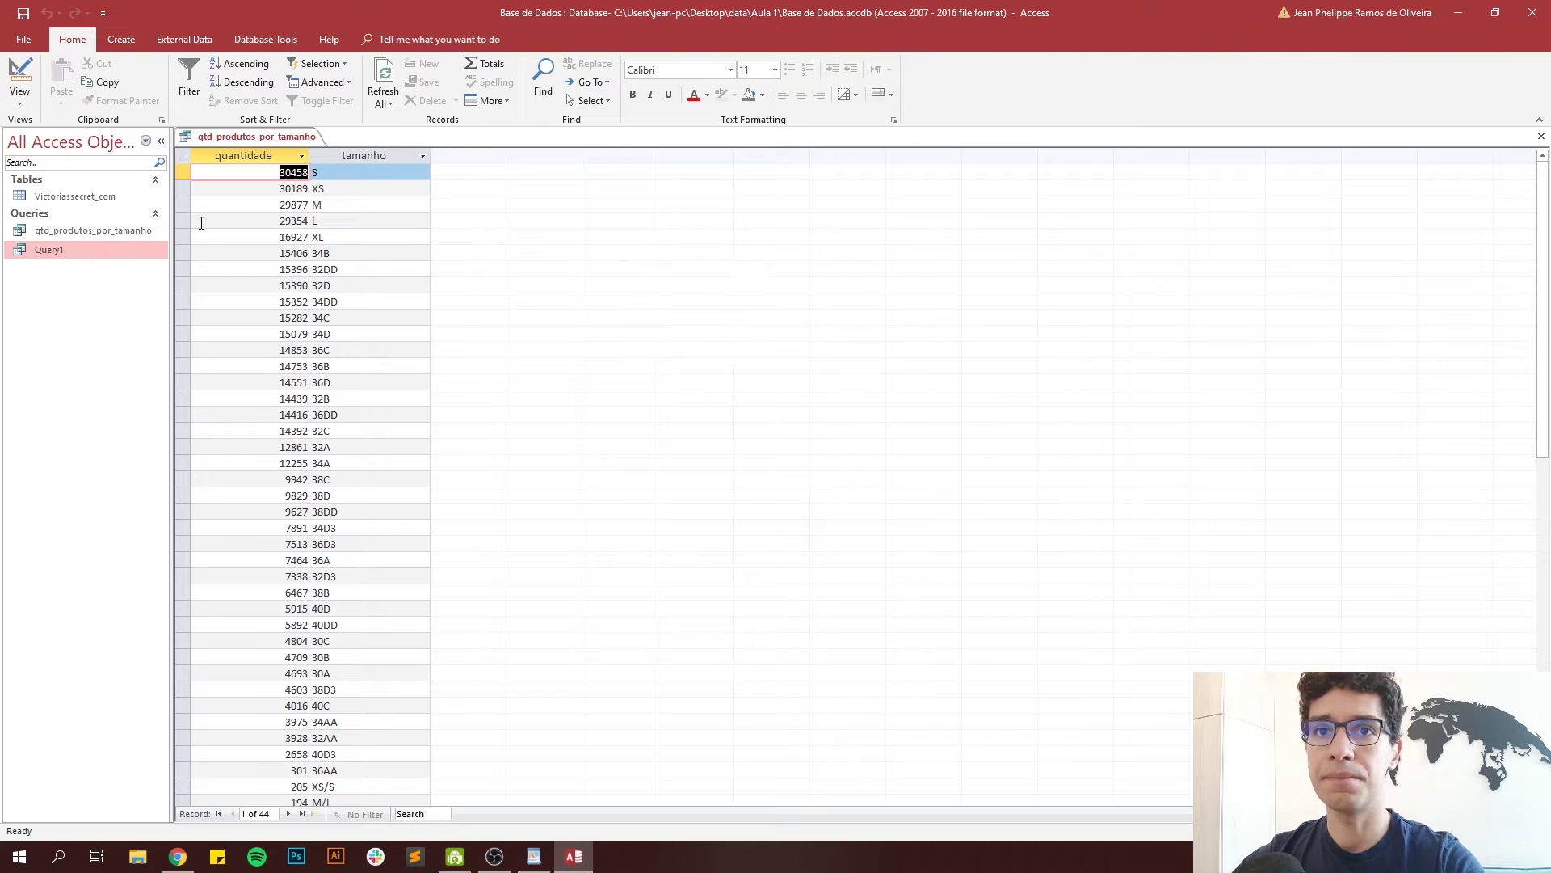
left_click(54, 233)
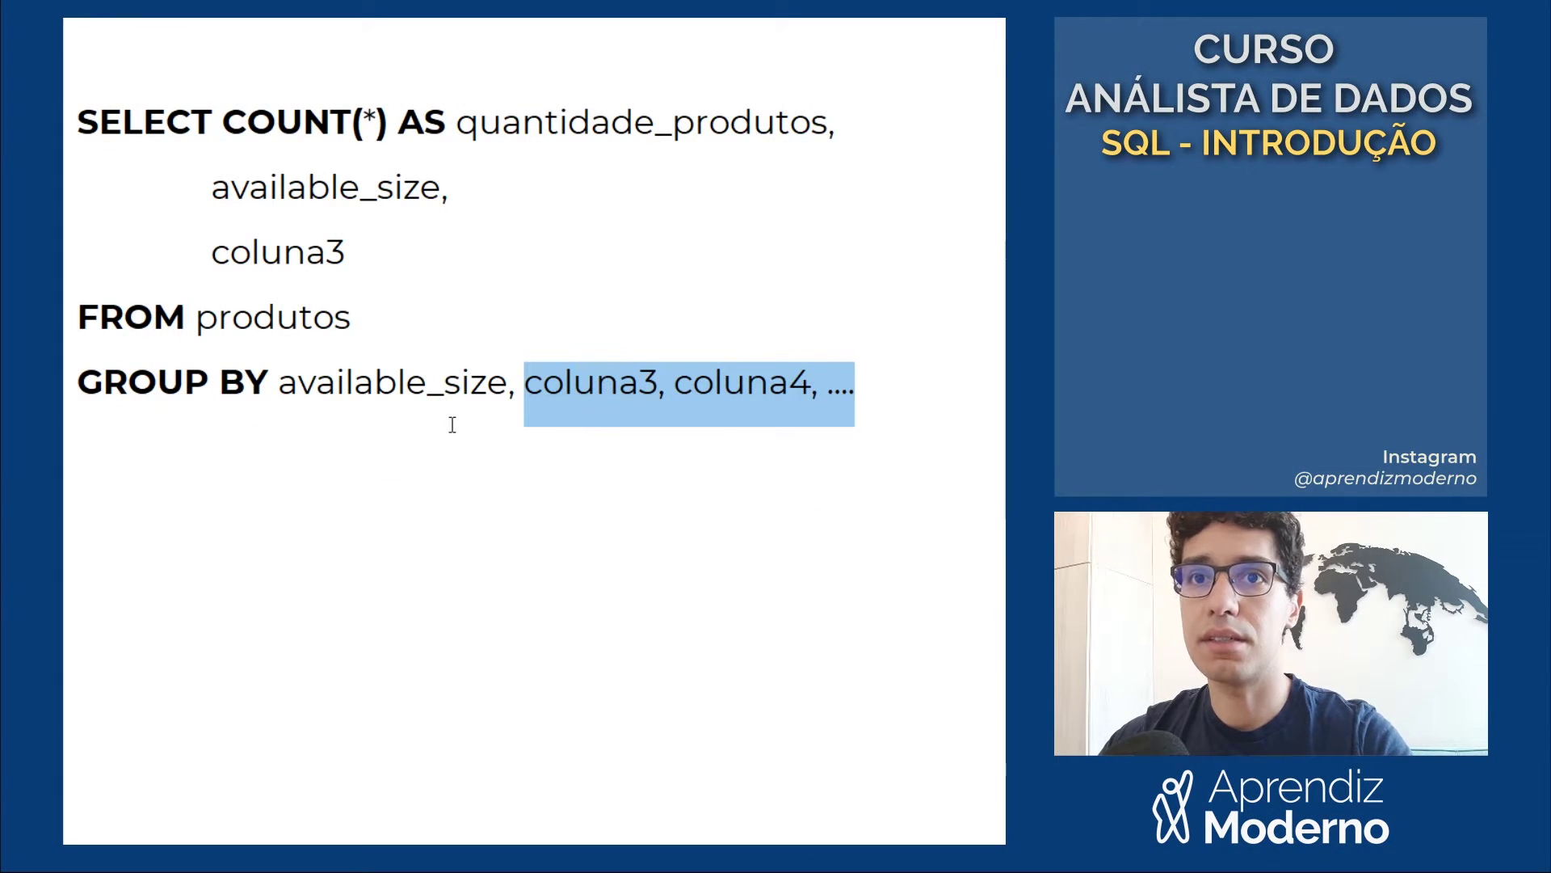
- Delete coluna3, coluna4 and the trailing dots from the GROUP BY line on the SQL slide, leaving only available_size
key("BackSpace")
key("BackSpace")
key("BackSpace")
- Add a new line reading ORDER BY COUNT(*) below the GROUP BY line on the slide
key("Return")
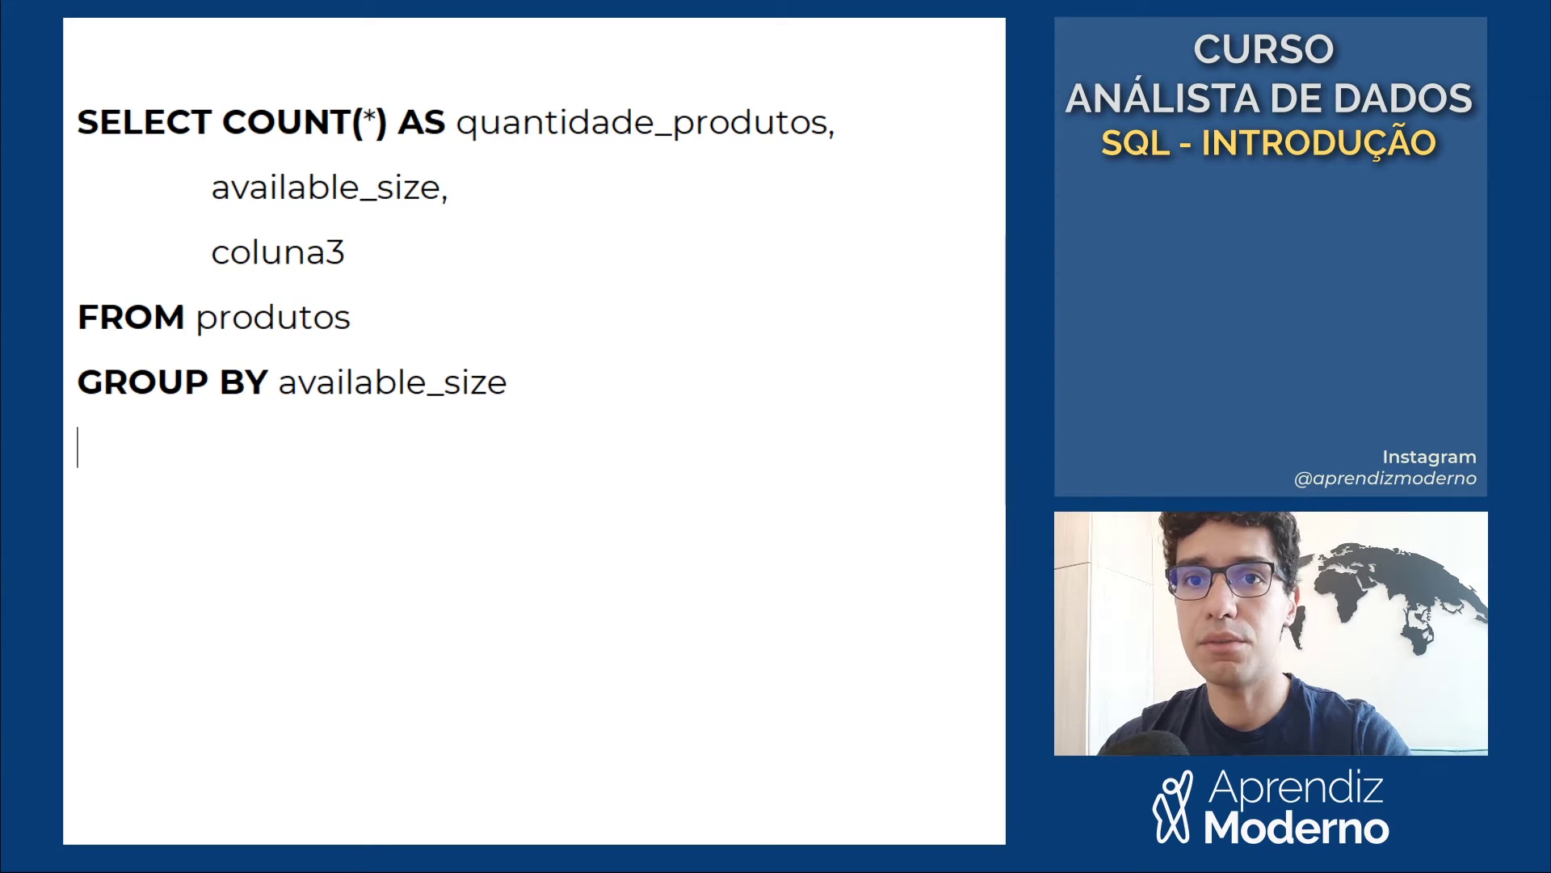
type("ORDER BYR")
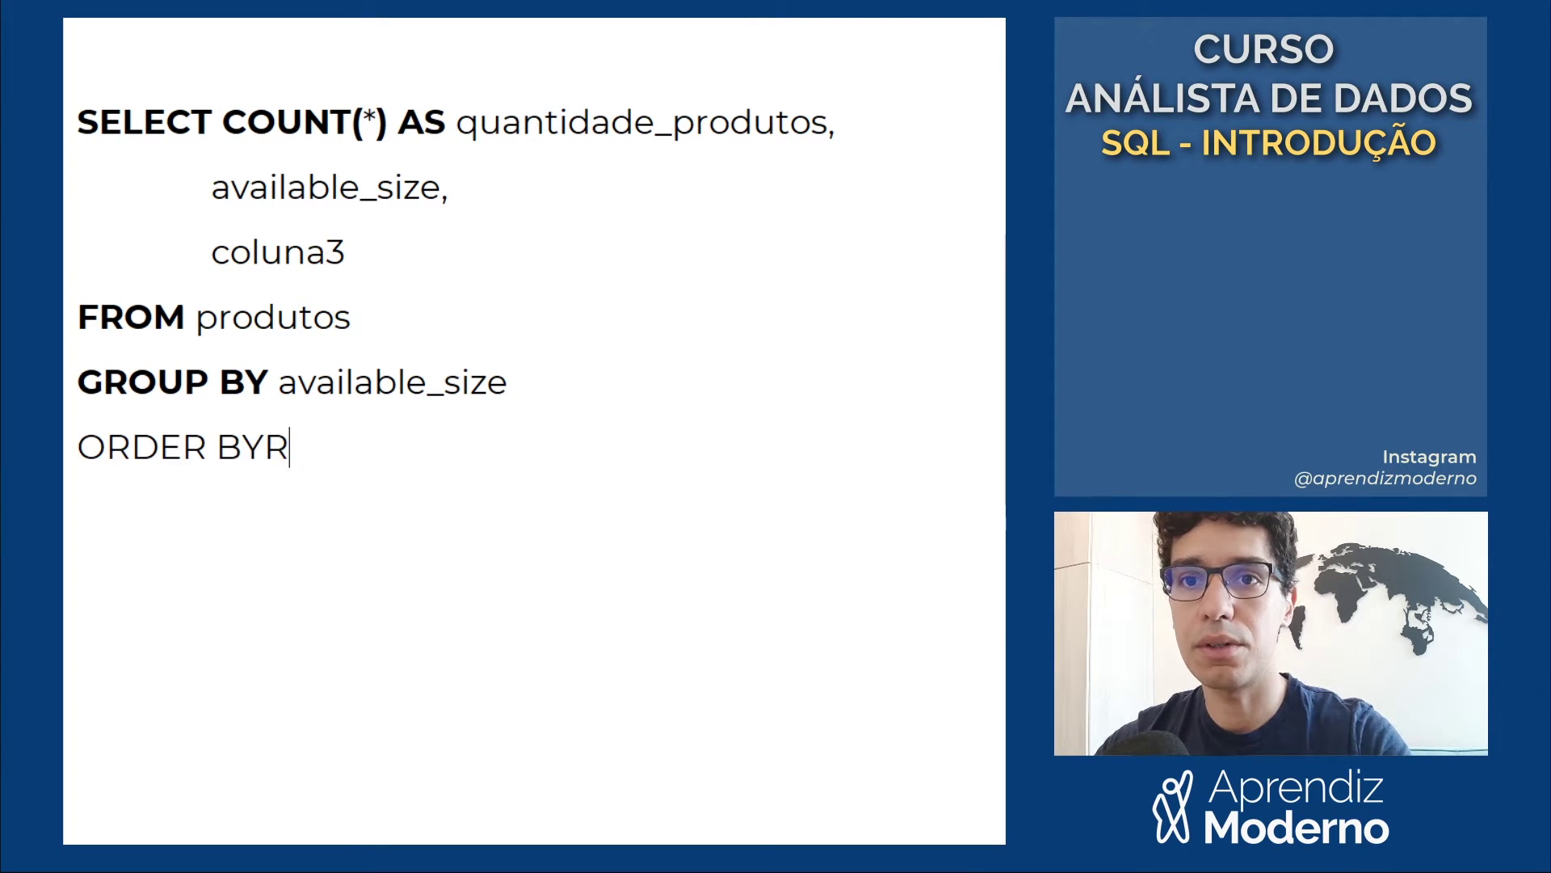
key("BackSpace")
type("COUNT(*")
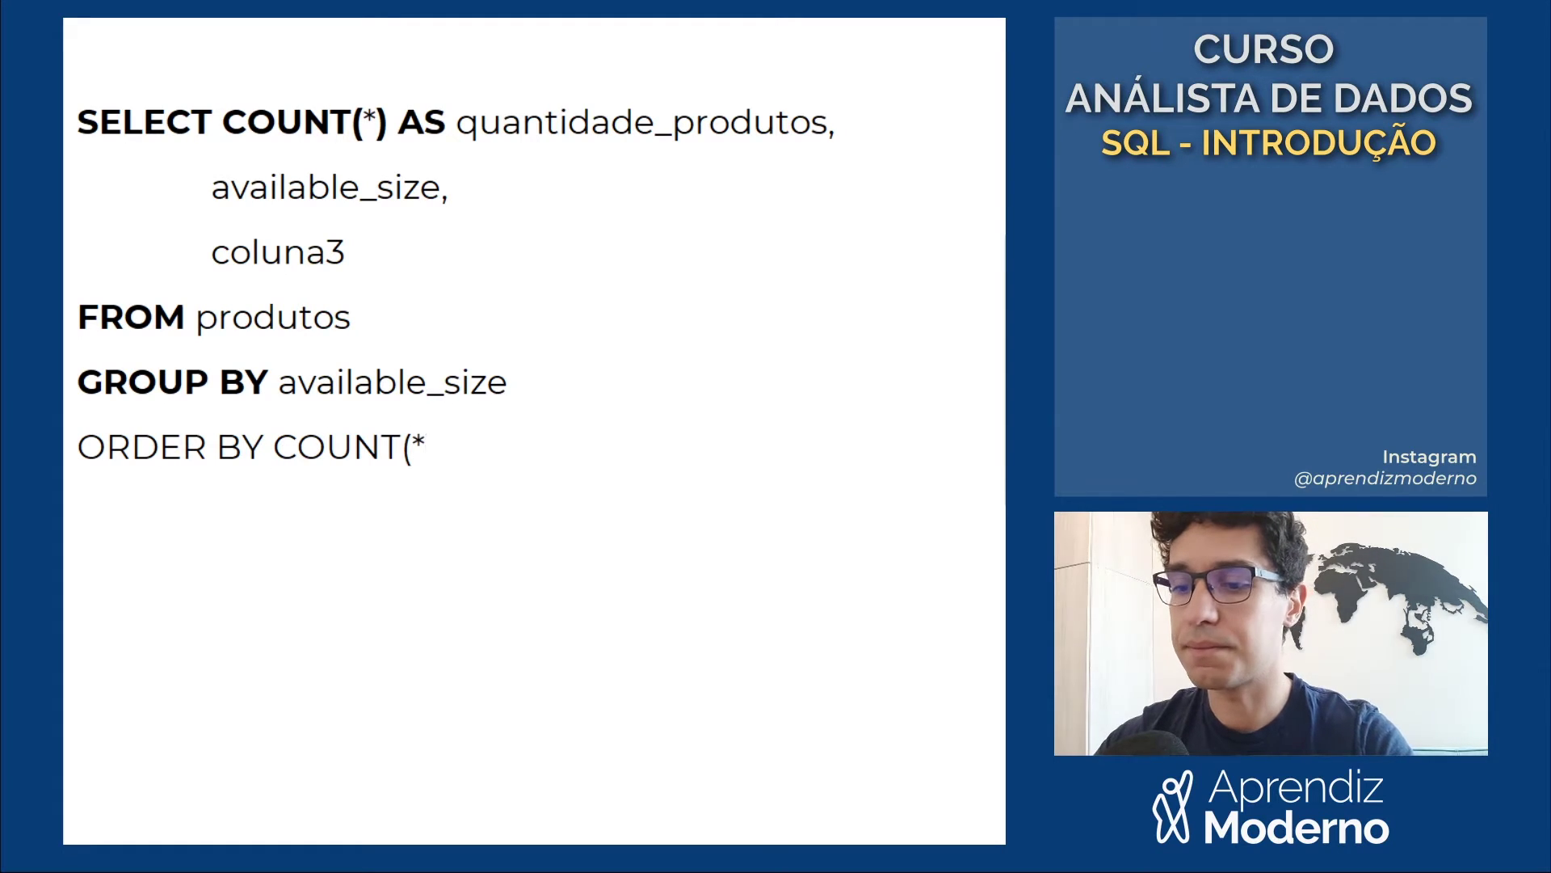
type(")")
- Make the ORDER BY keywords bold and append DESC after COUNT(*) on the same line
left_click(253, 441)
key("Right")
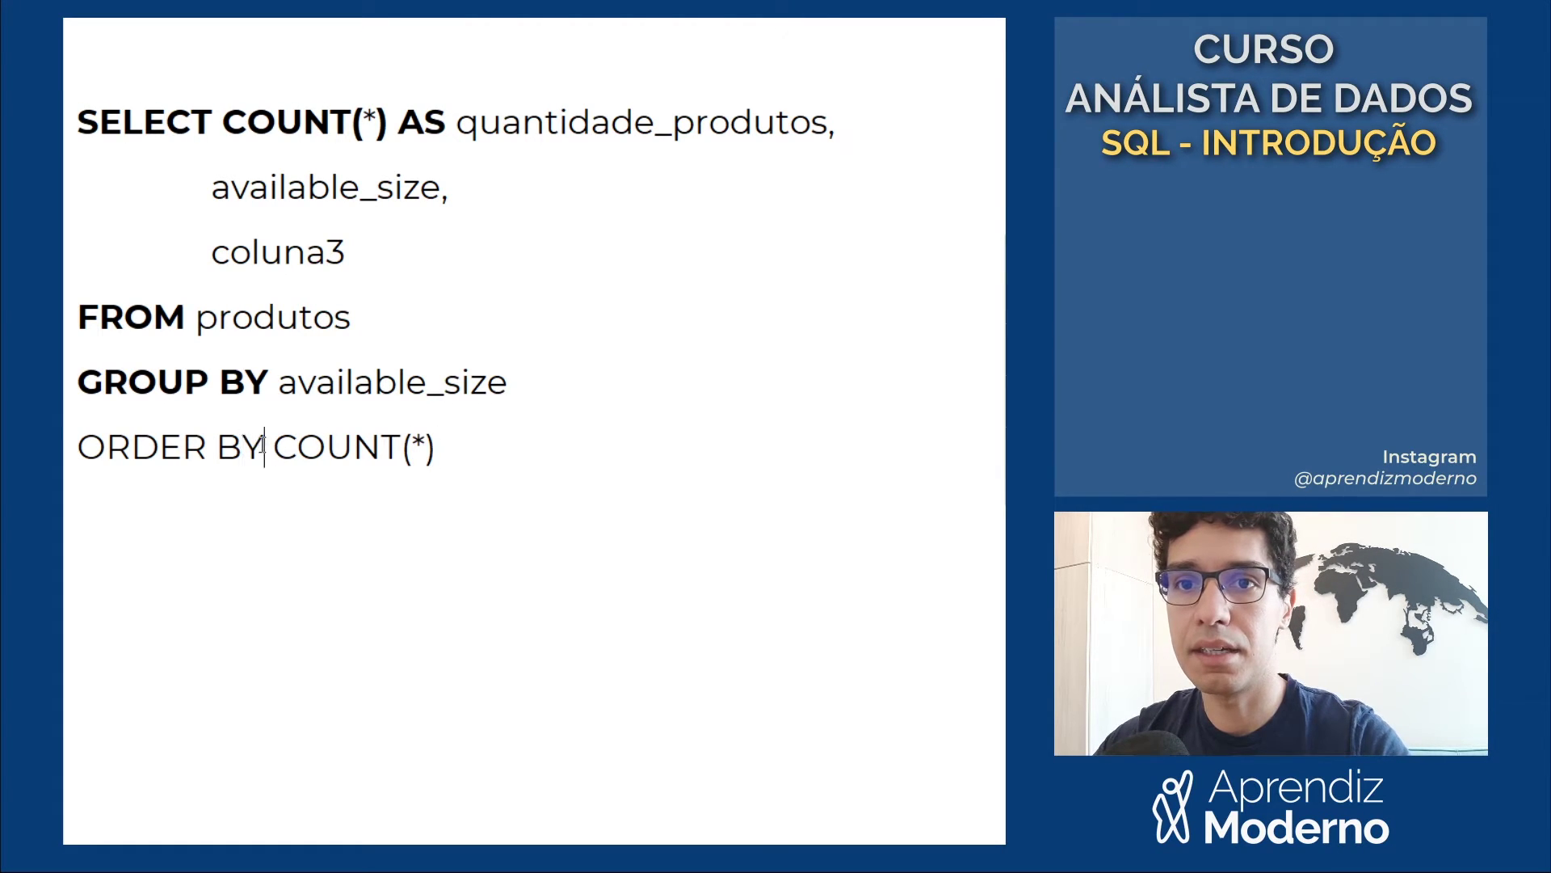
key("shift+Home")
key("ctrl+b")
left_click(492, 463)
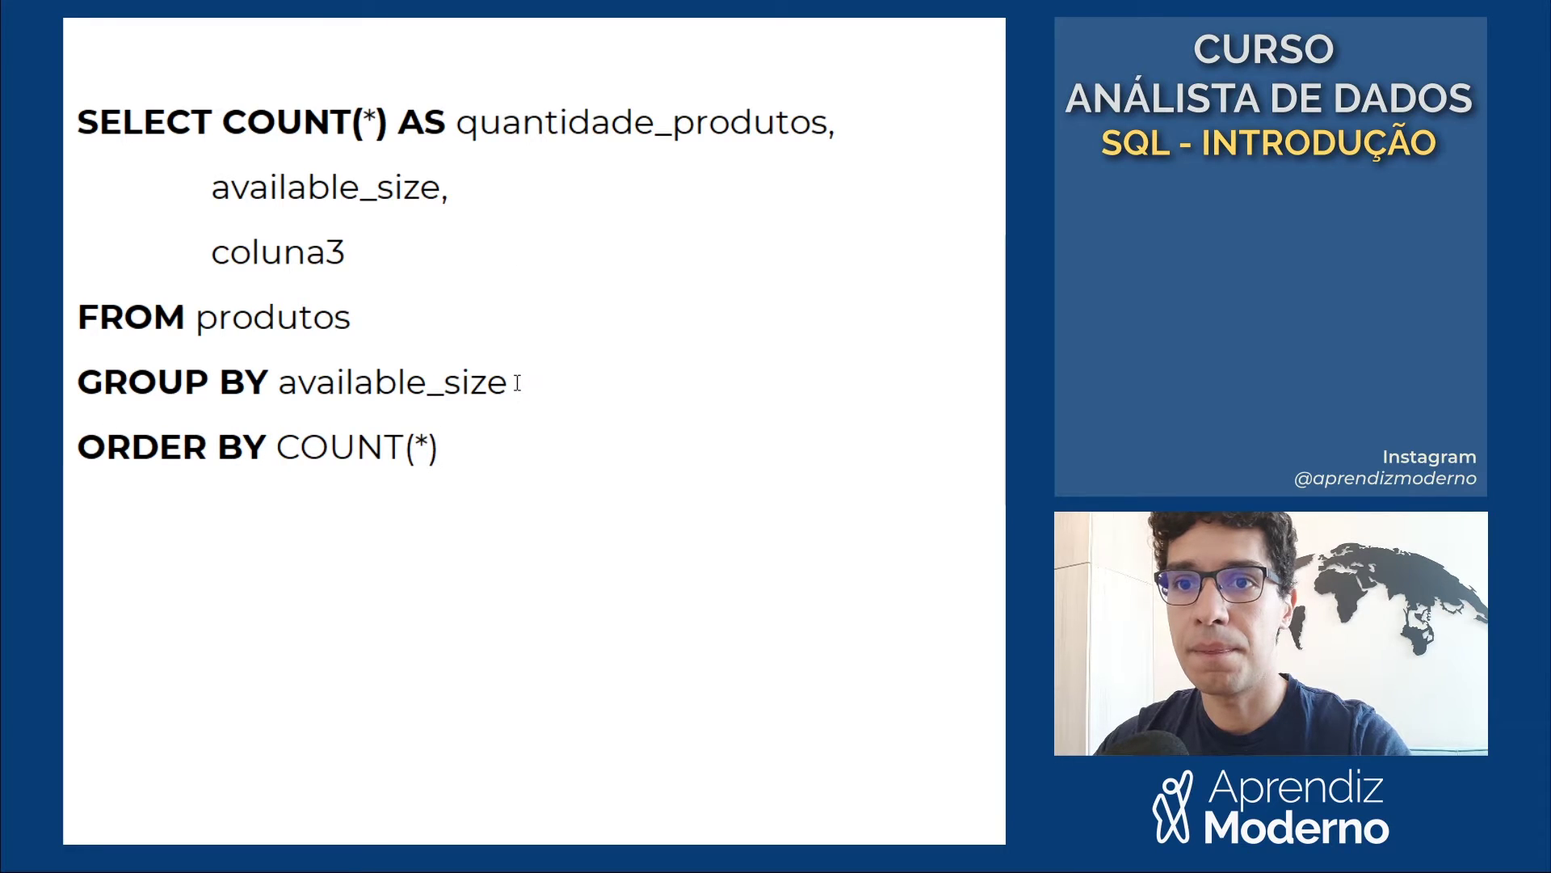
type("DESC")
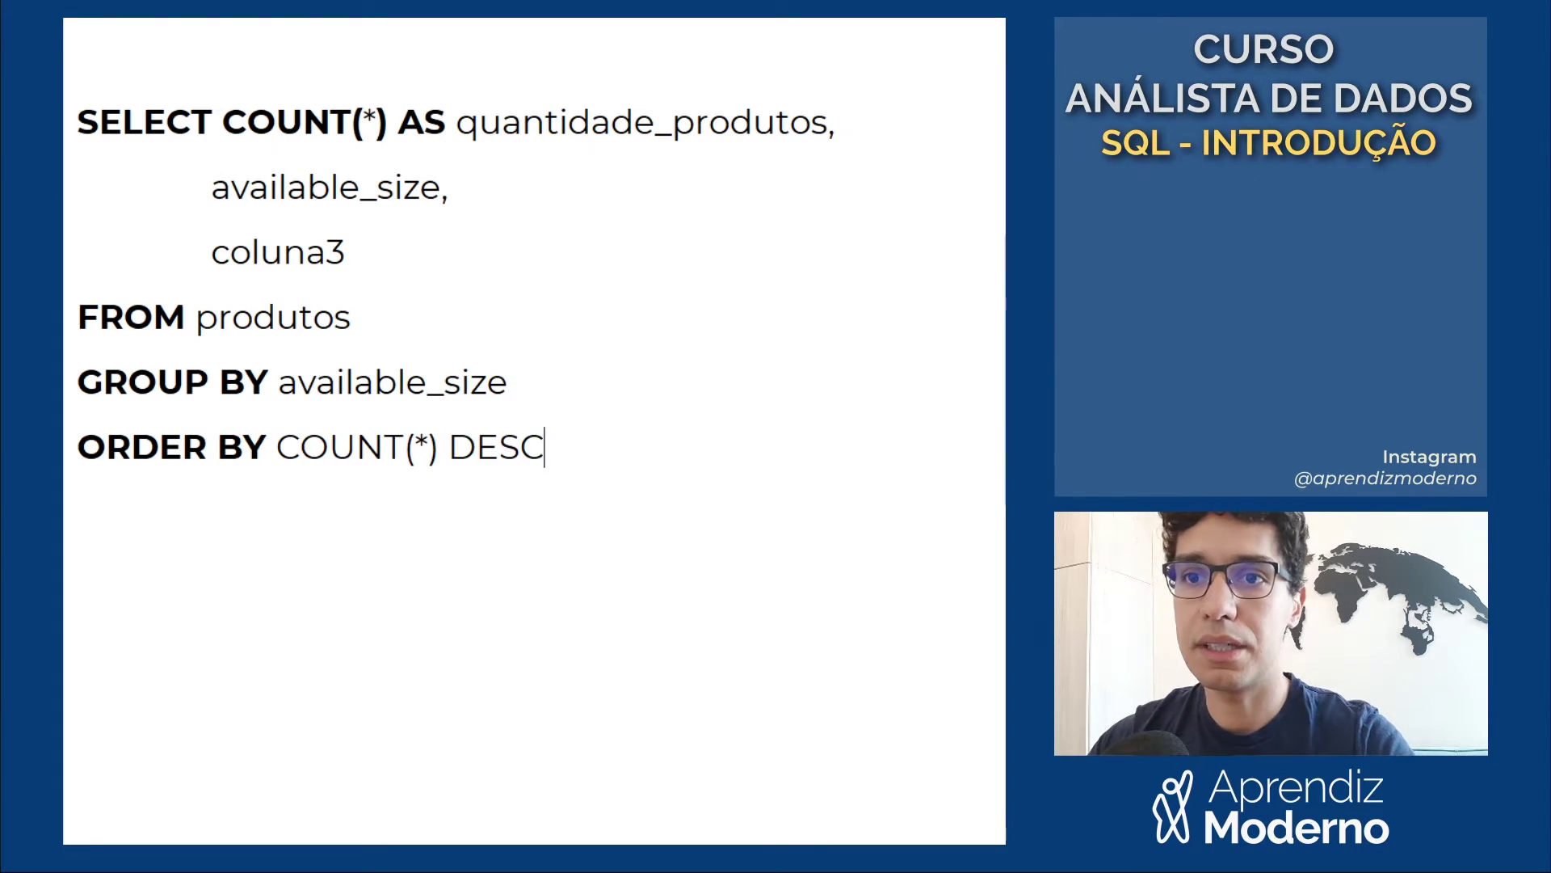
- Make the DESC keyword bold in the ORDER BY line of the slide
double_click(490, 451)
key("ctrl+b")
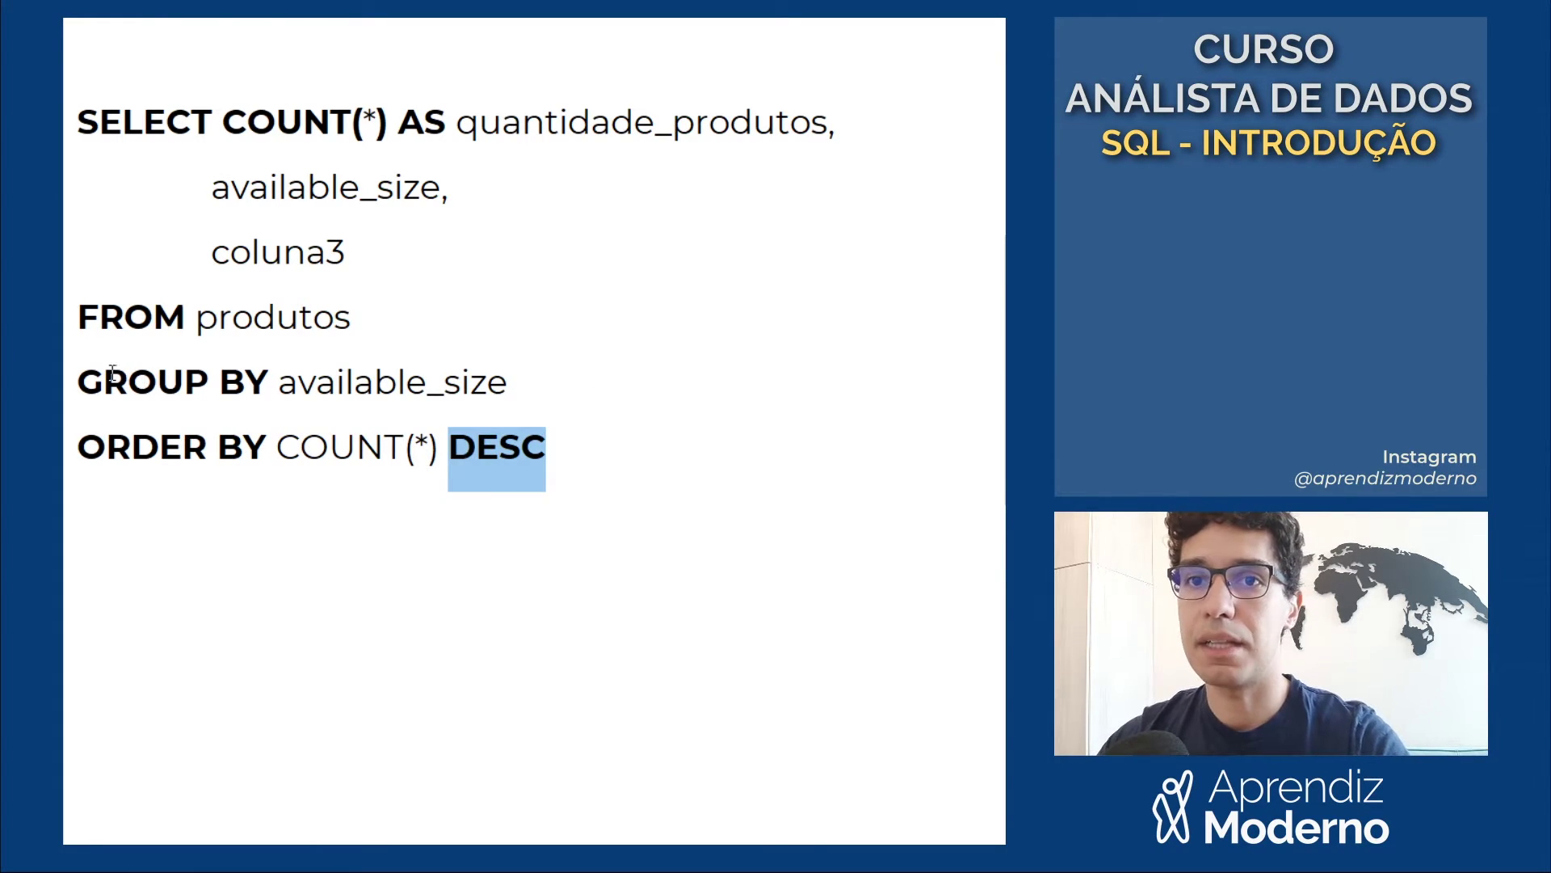
left_click(123, 331)
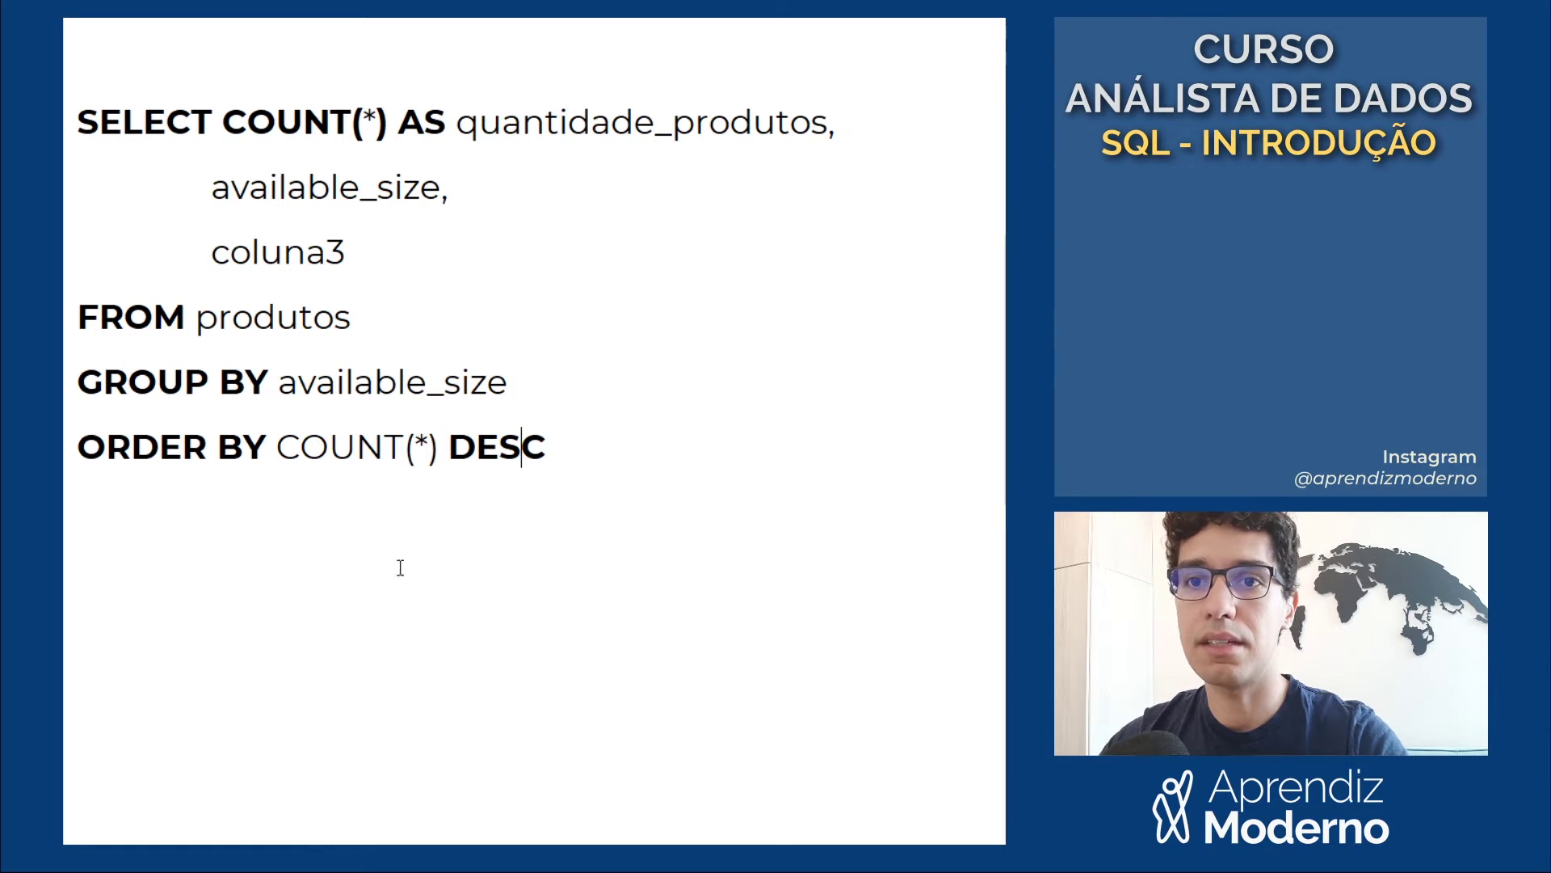
- Try replacing COUNT with AVG in the SELECT and ORDER BY lines, and undo both replacements
double_click(291, 129)
type("A")
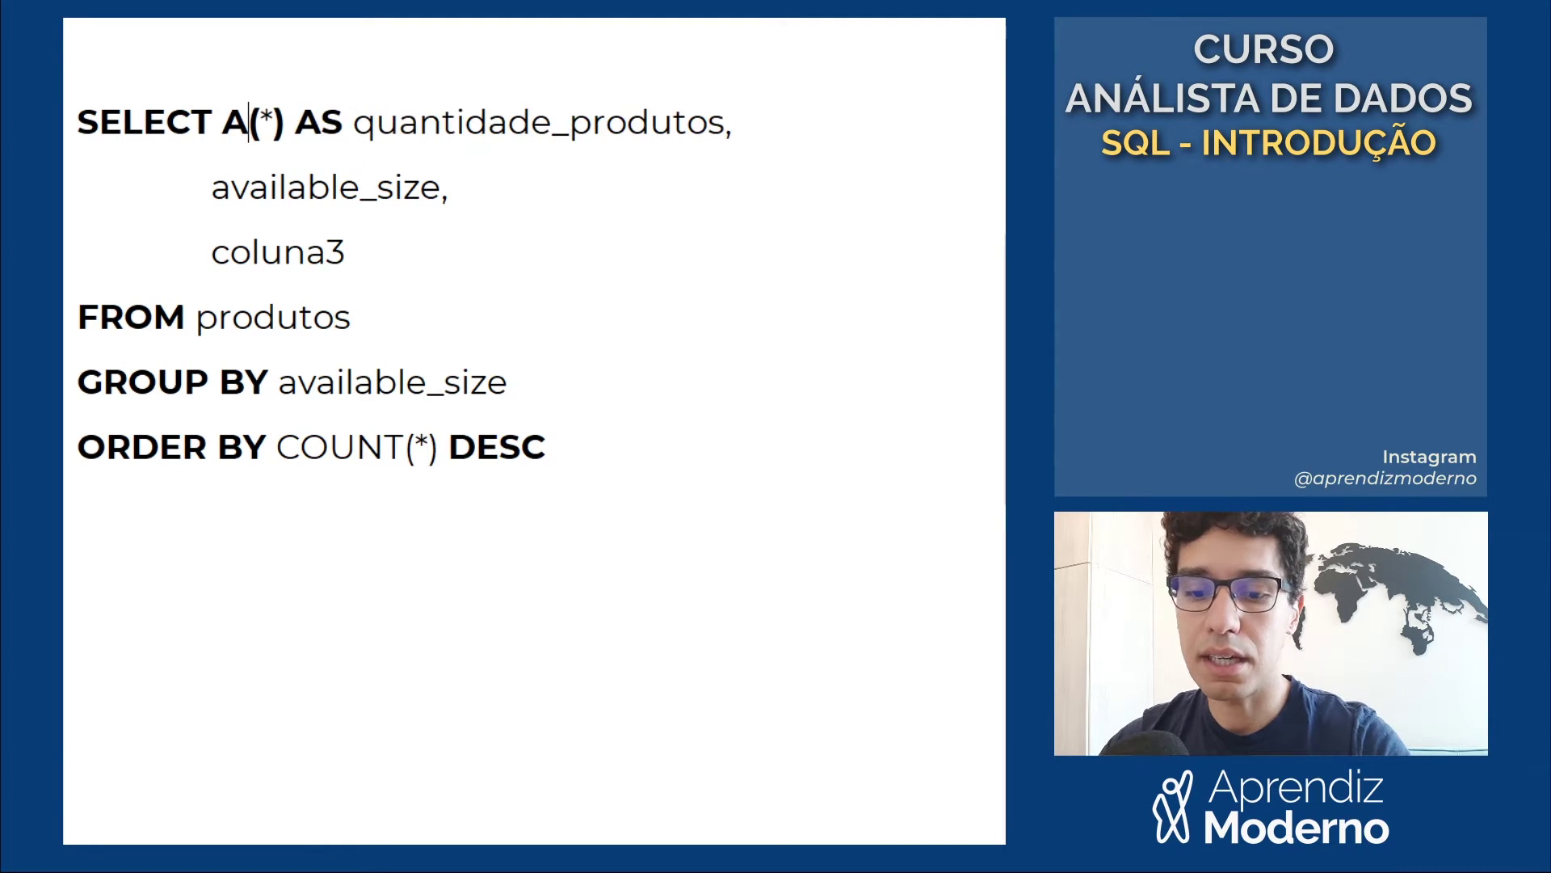
type("VG")
double_click(354, 447)
type("AVG")
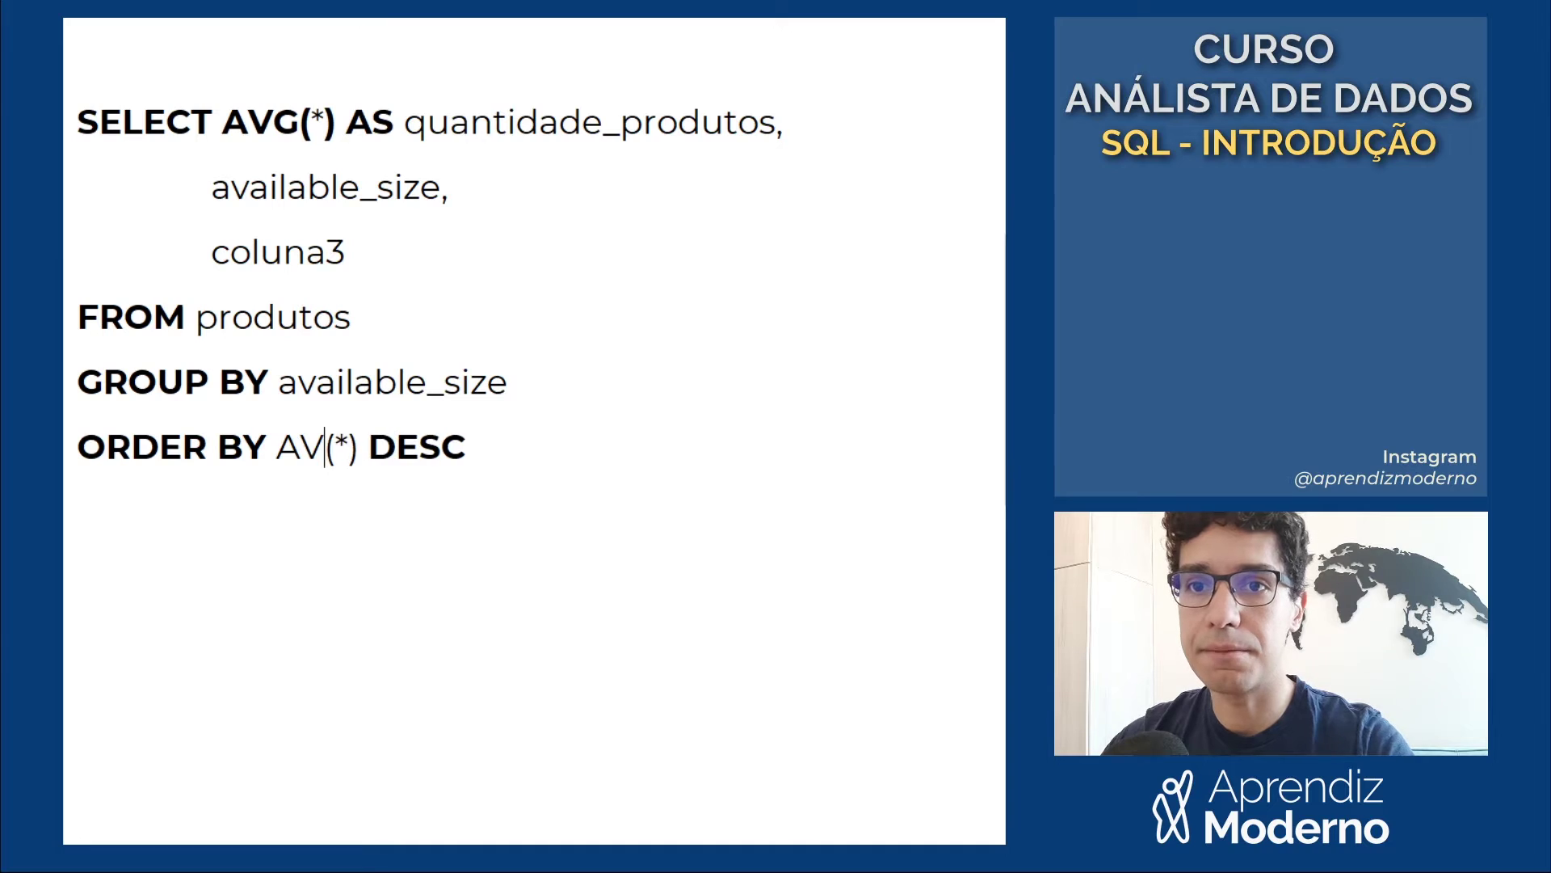
double_click(320, 121)
key("ctrl+z")
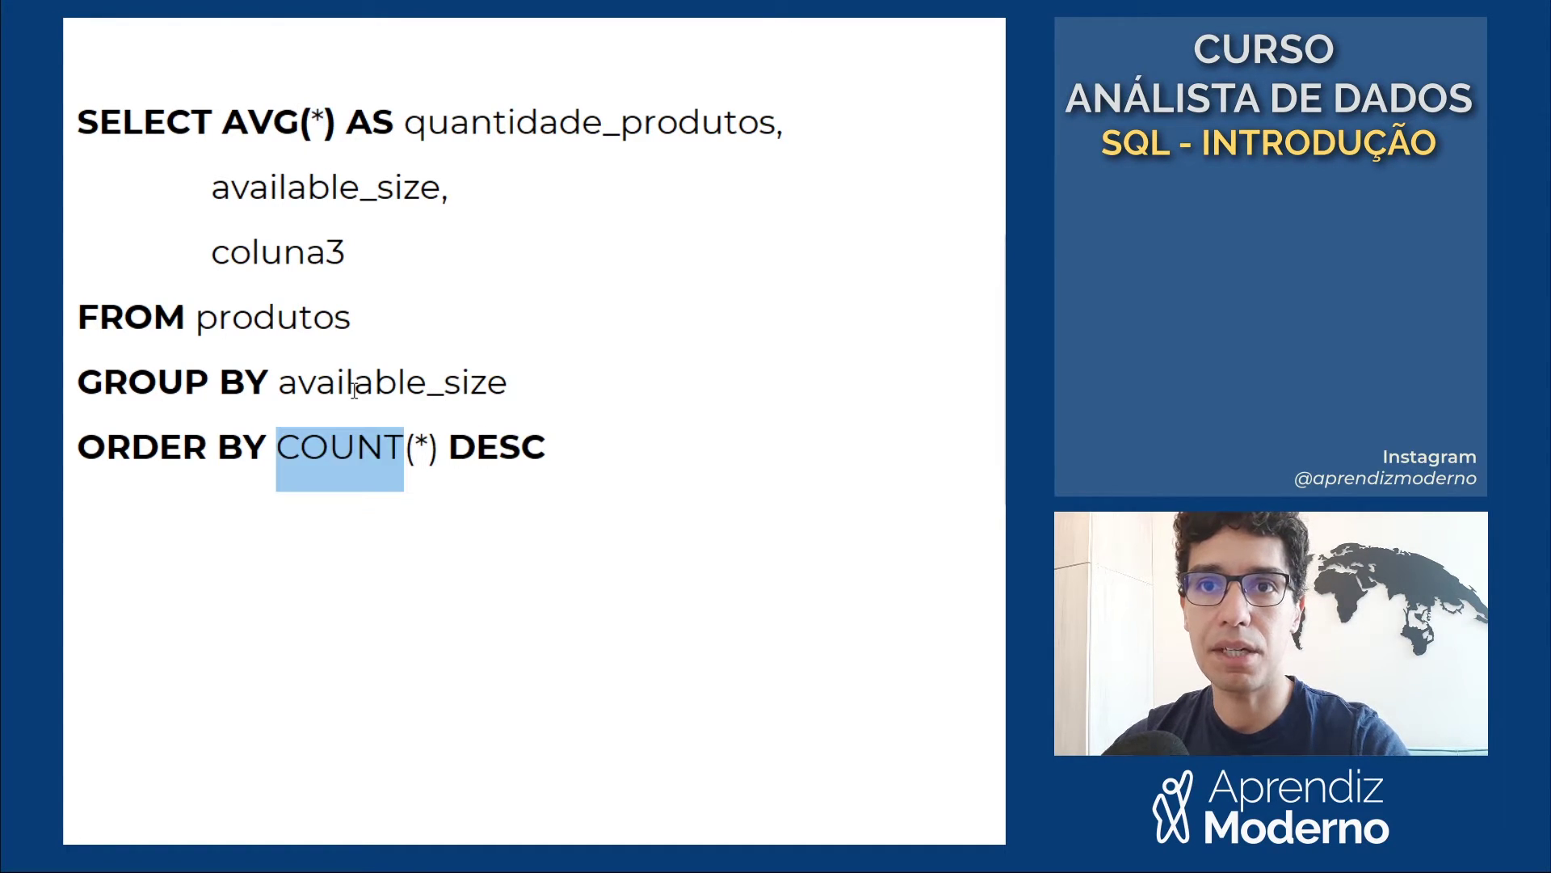
key("ctrl+z")
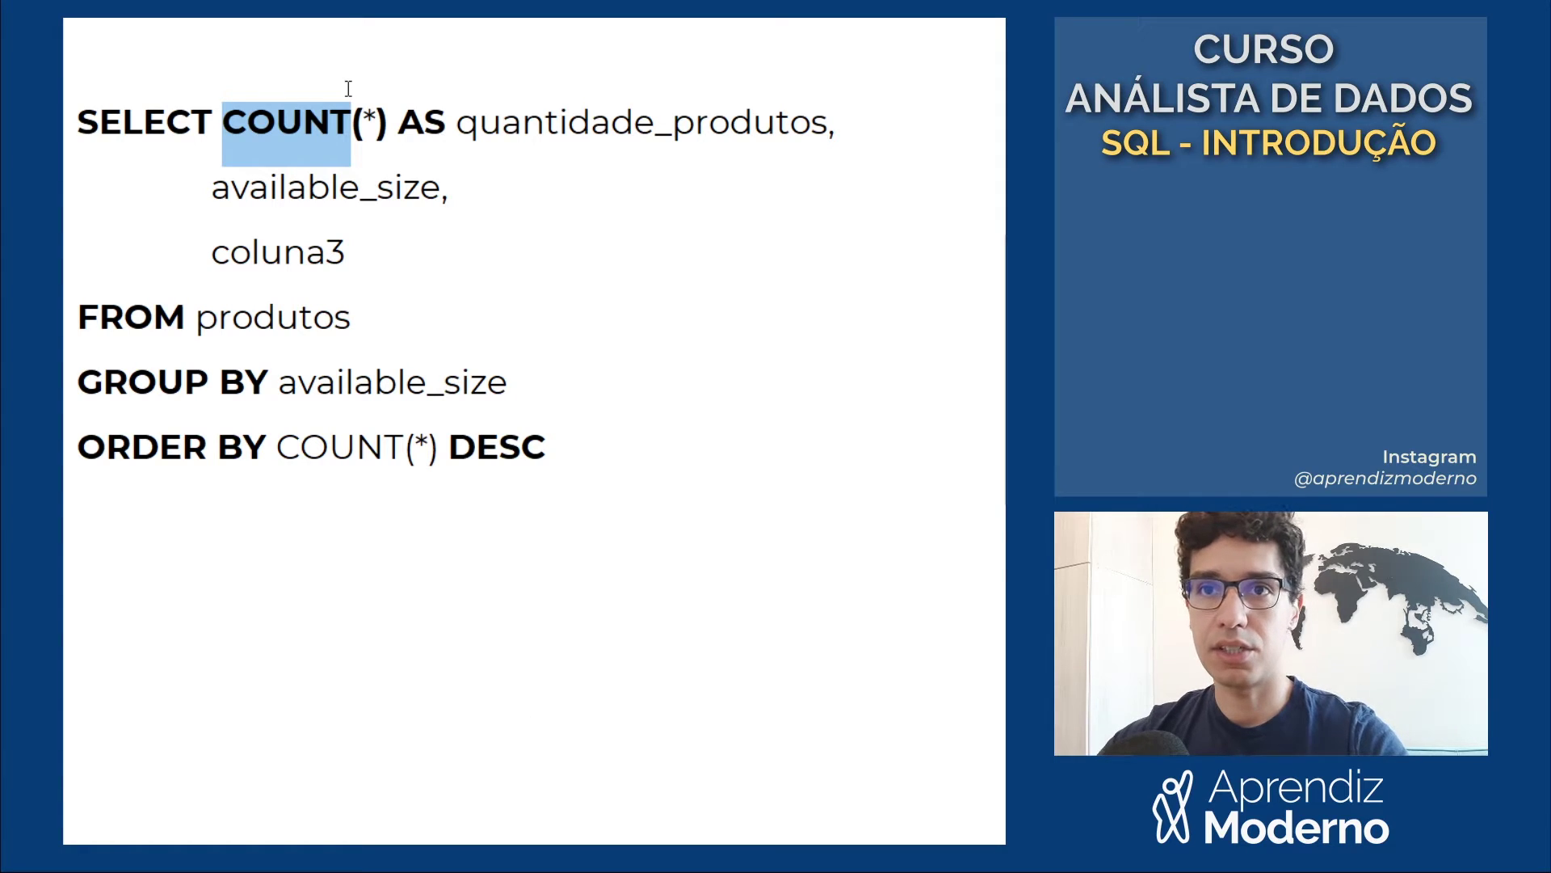
- Delete coluna3 and its empty line from the SELECT list, along with the comma after available_size
left_click_drag(386, 249, 76, 250)
key("BackSpace")
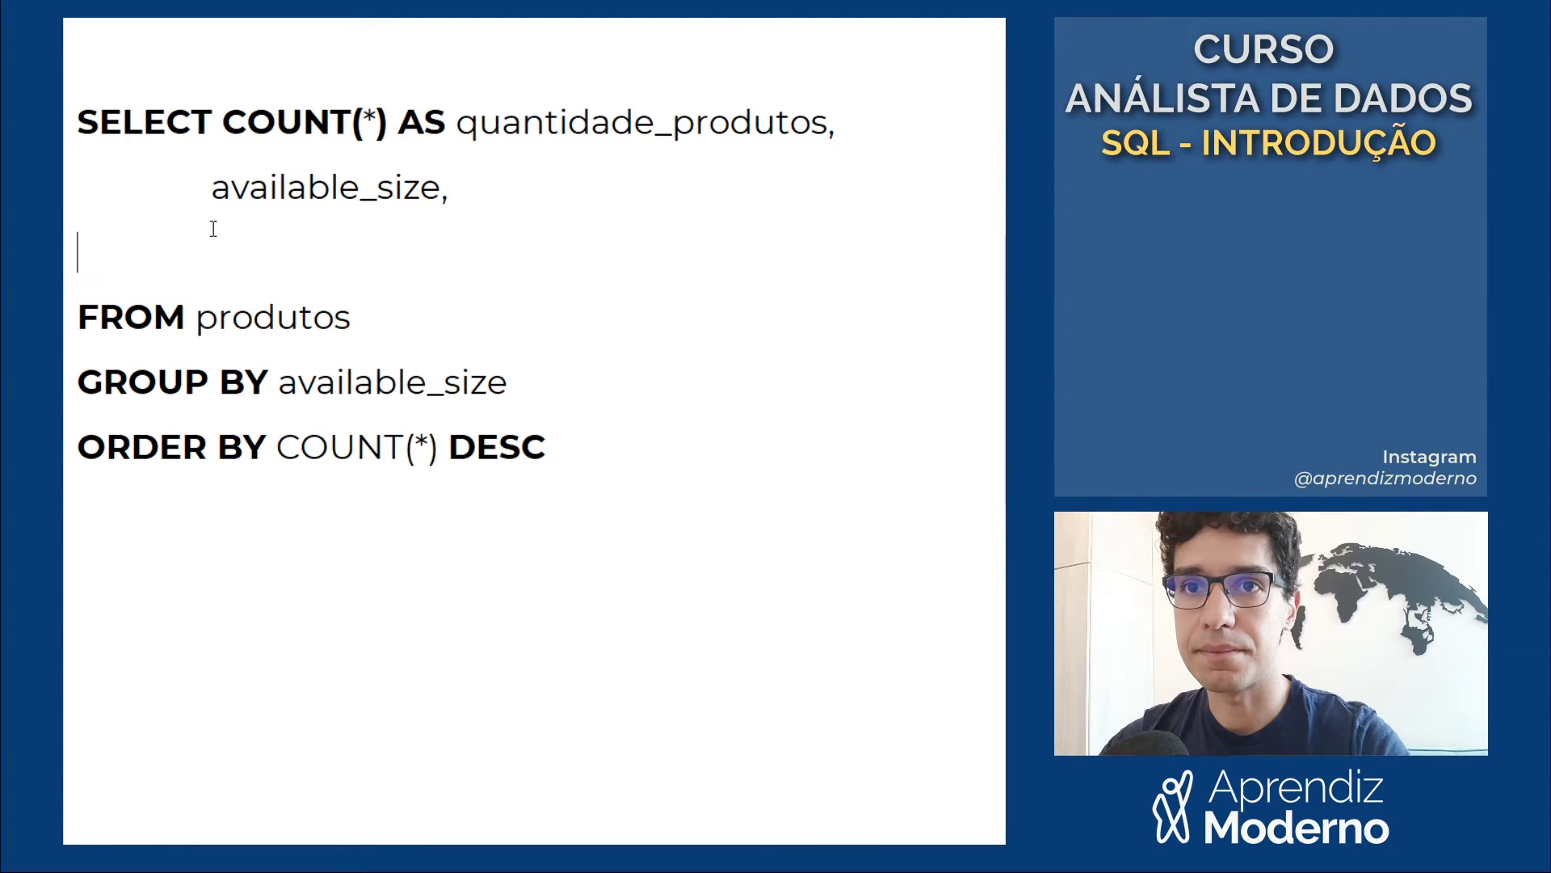
key("BackSpace")
key("BackSpace")
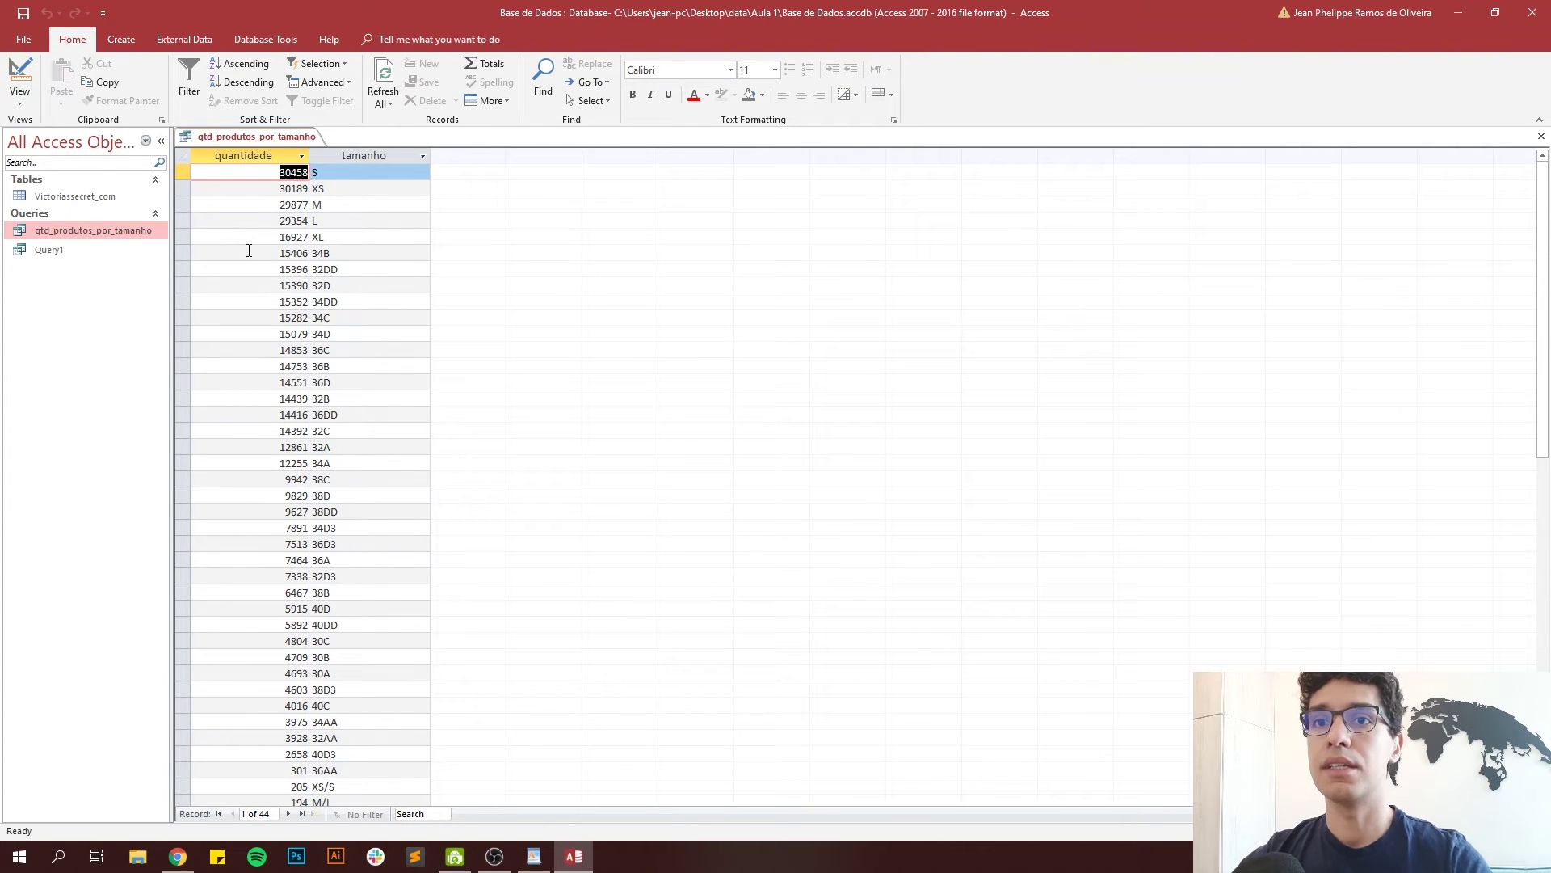
- Minimize the Access database and open the data folder on the desktop in File Explorer
left_click(1458, 13)
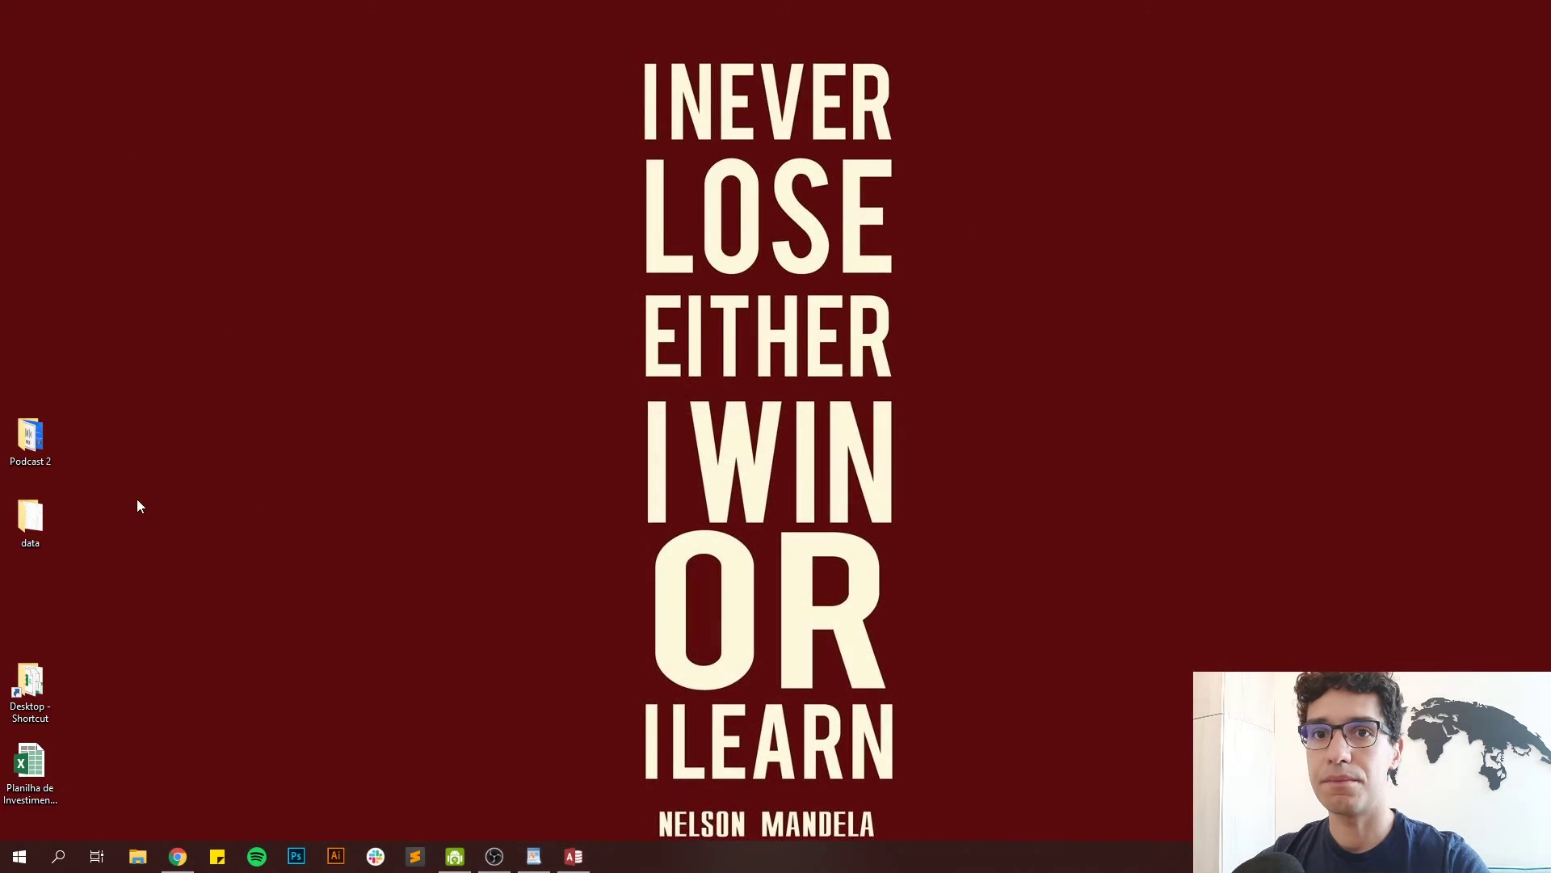
double_click(37, 525)
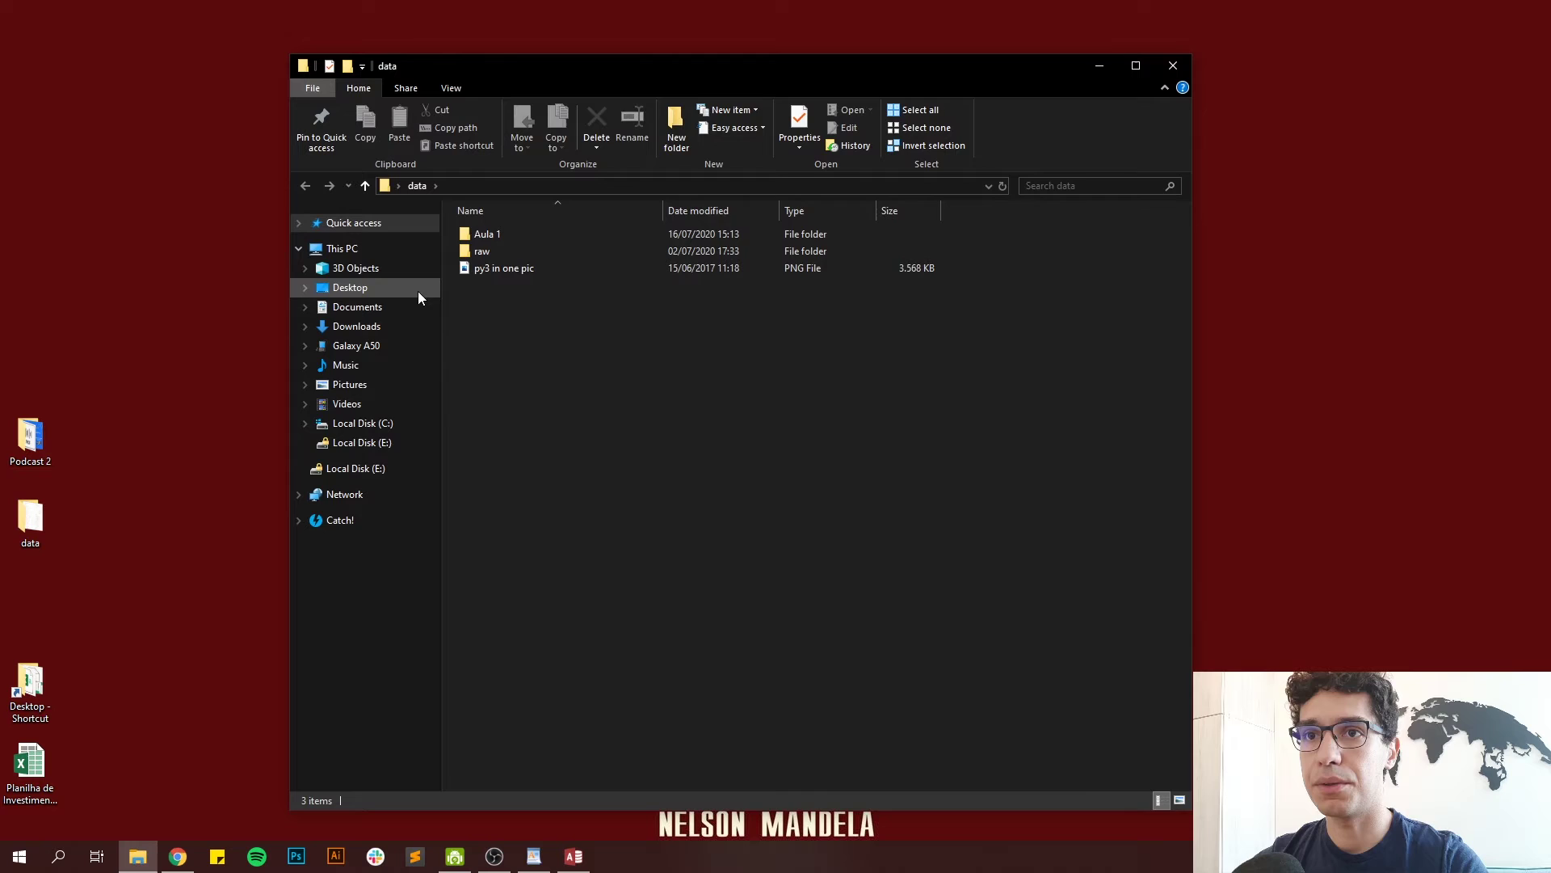
double_click(488, 234)
right_click(502, 338)
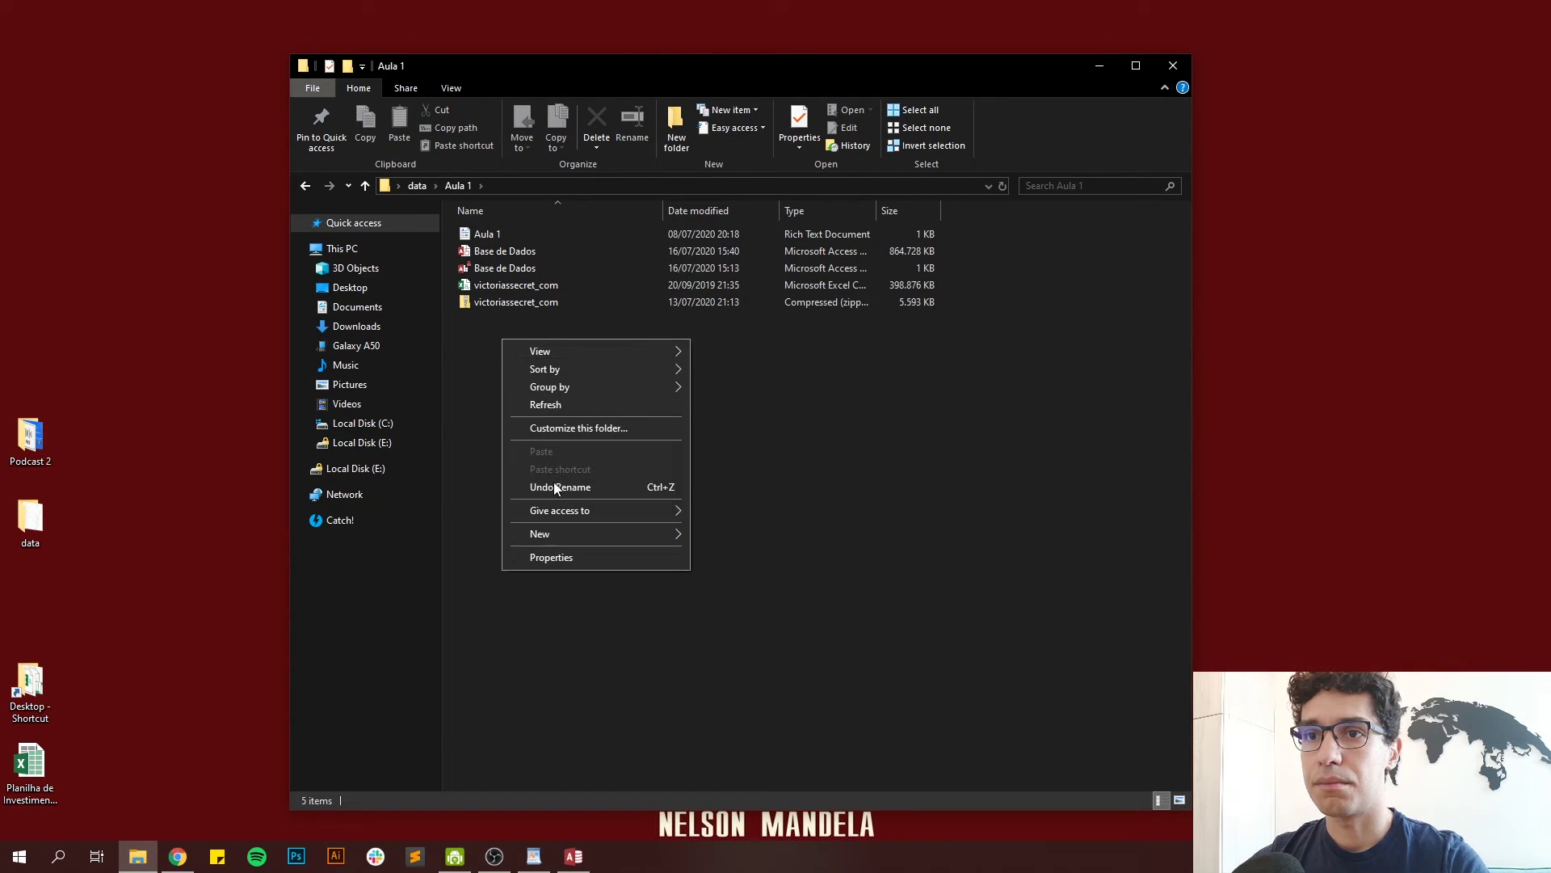
left_click(782, 341)
left_click(433, 186)
- Create a new folder named Aula 2 inside the data folder and open it
right_click(514, 303)
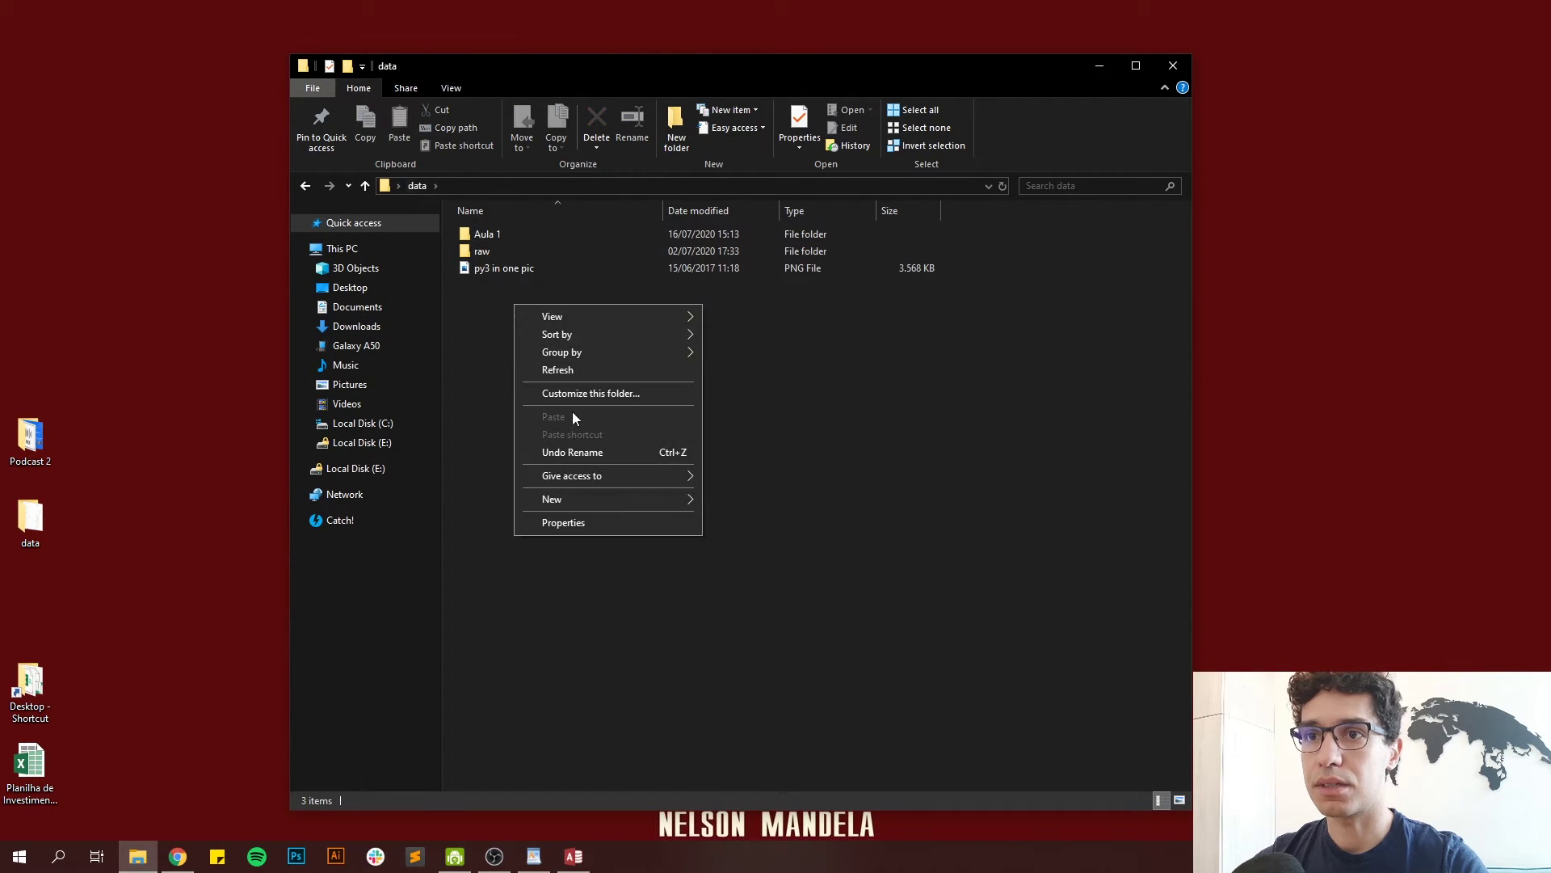
mouse_move(577, 499)
left_click(734, 503)
type("Aula 2")
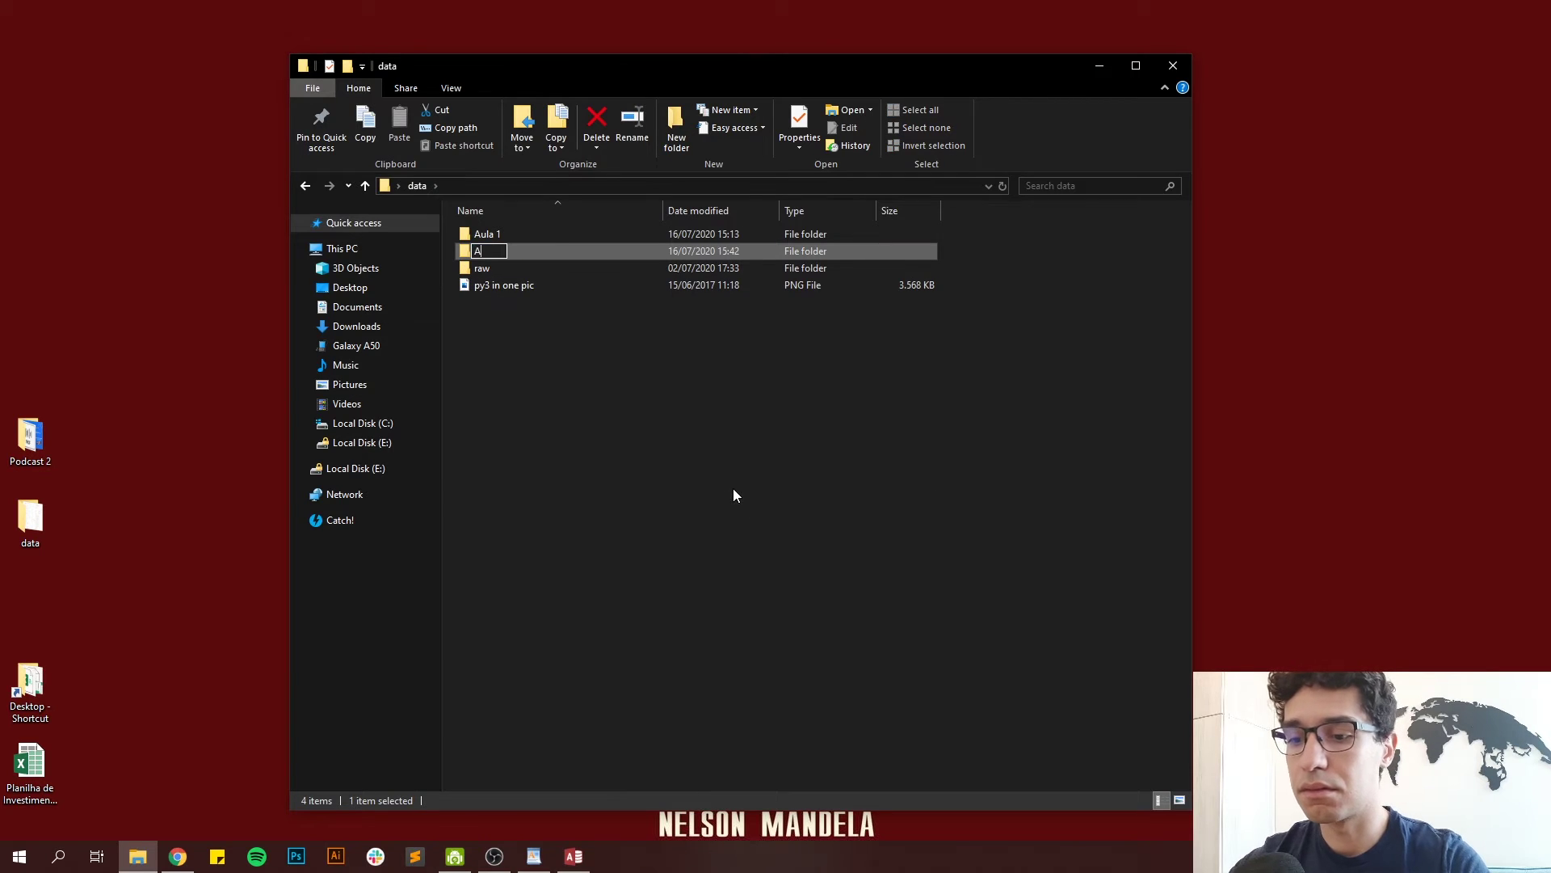
key("Return")
key("Return")
- Create an Excel worksheet file named Aula 2 in the folder and open it at cell A1
right_click(482, 326)
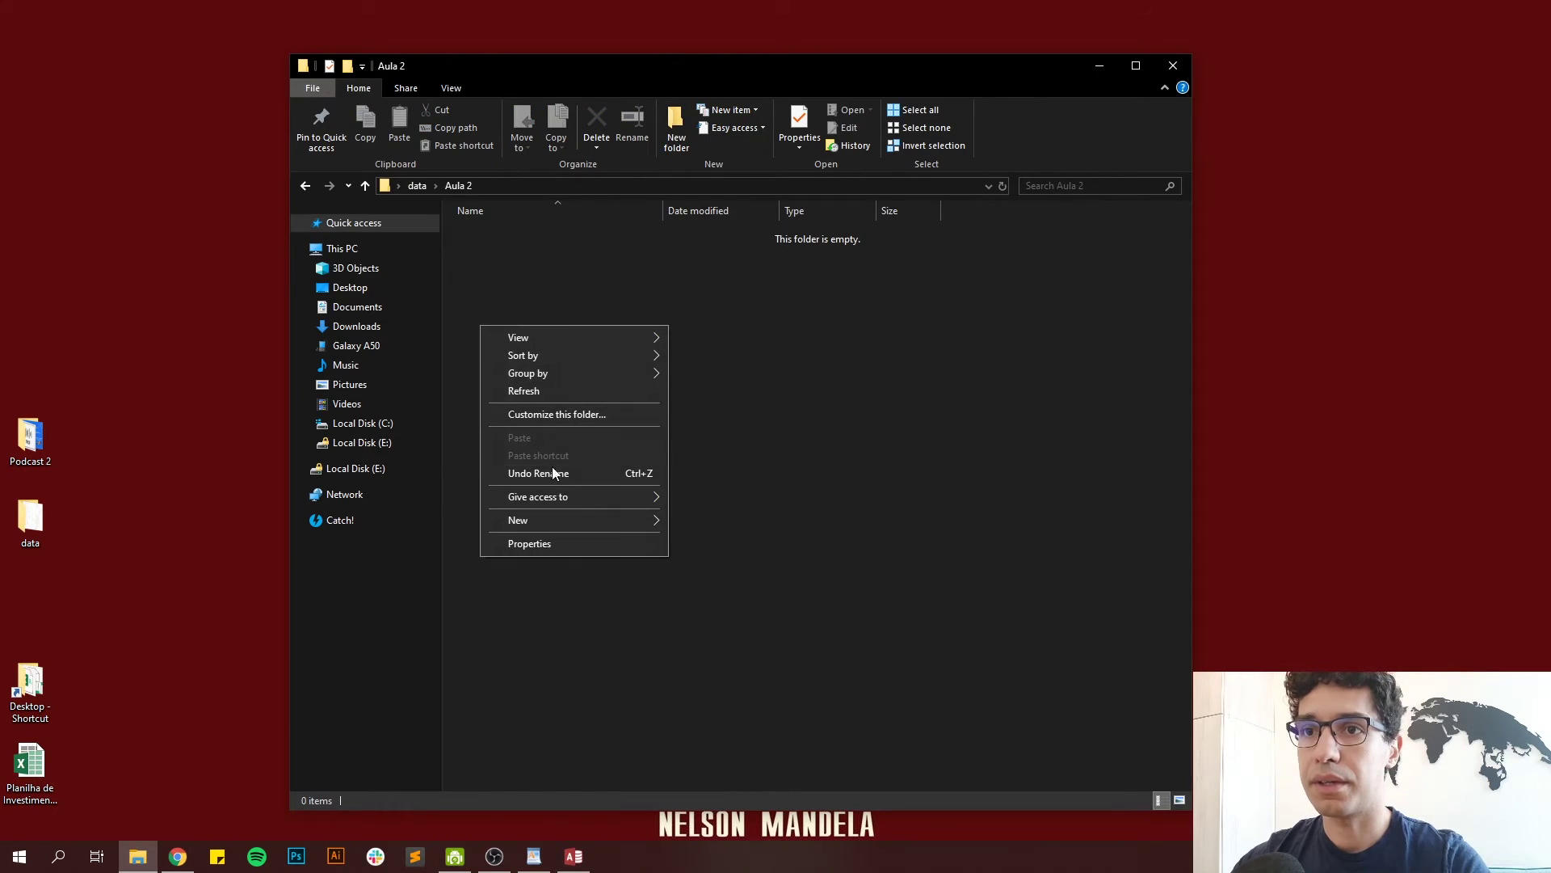
mouse_move(606, 522)
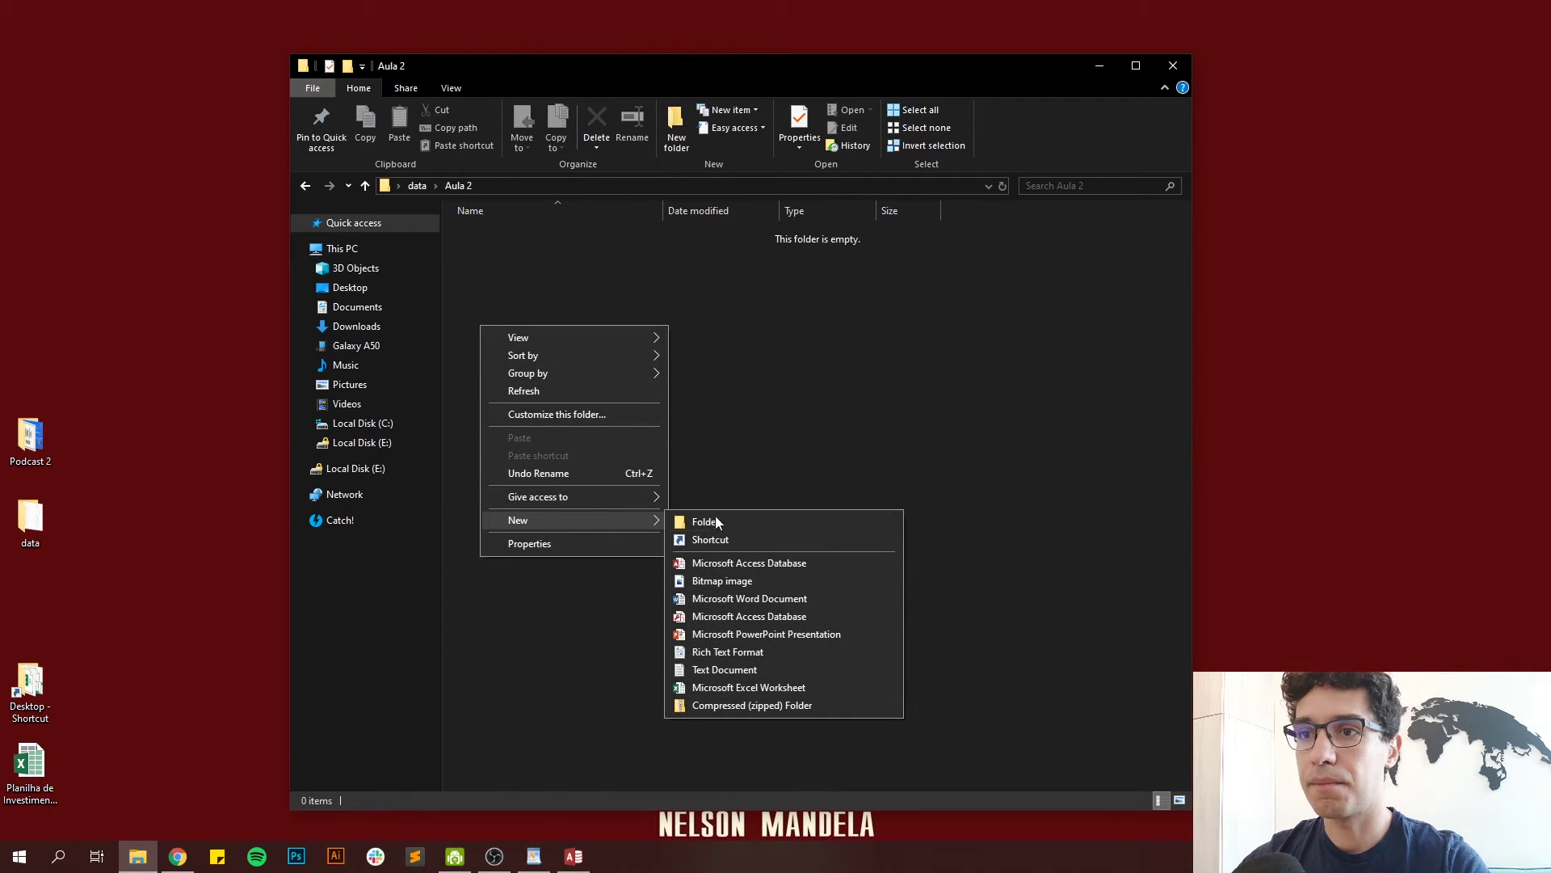
left_click(740, 686)
type("Aula 2")
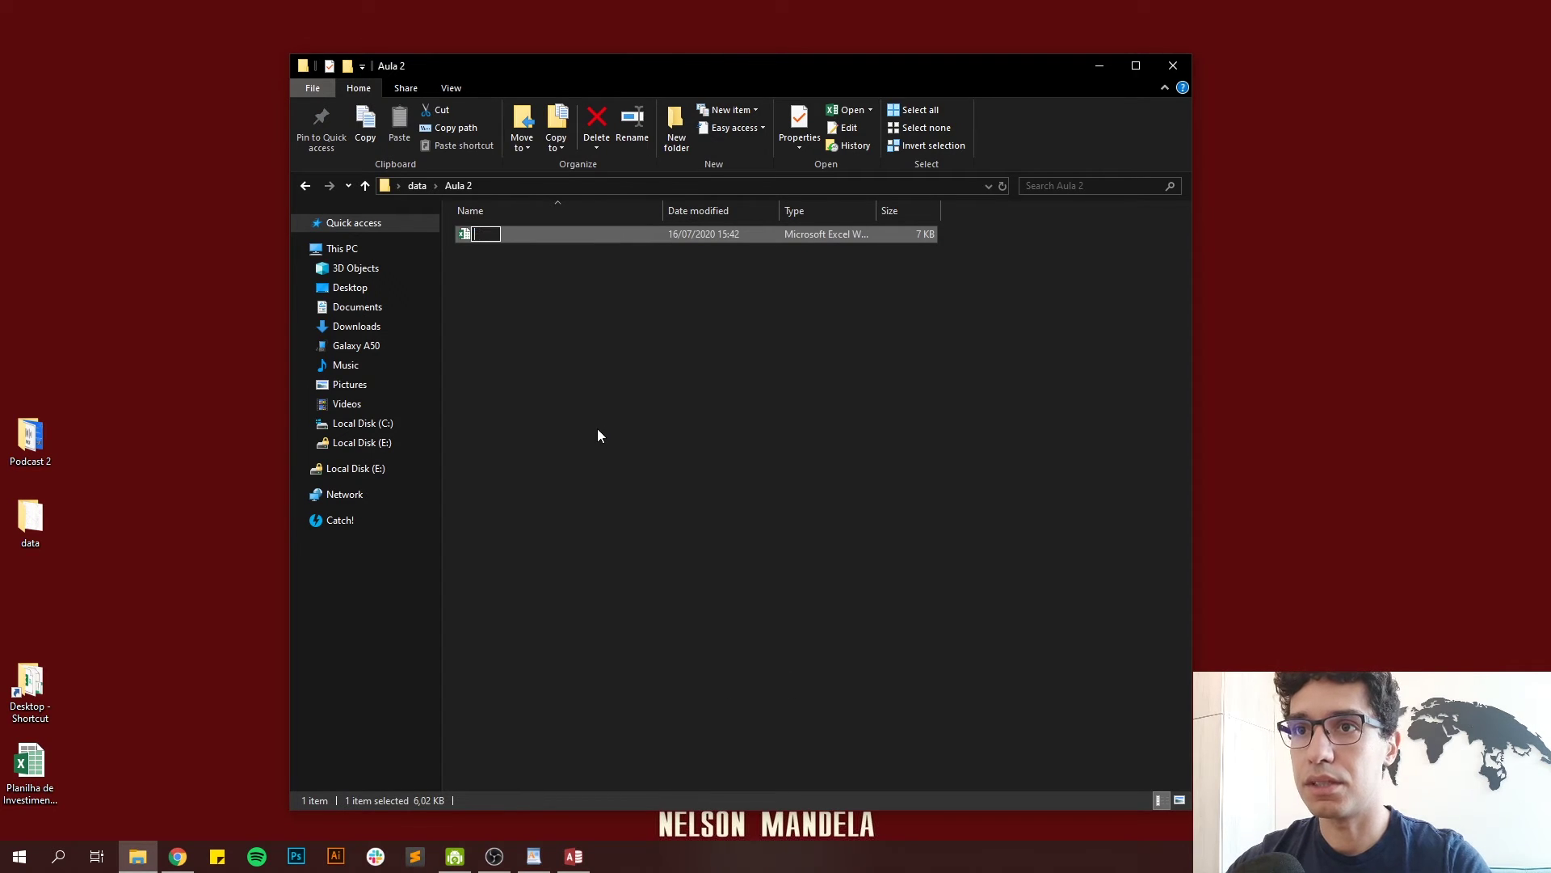
key("Return")
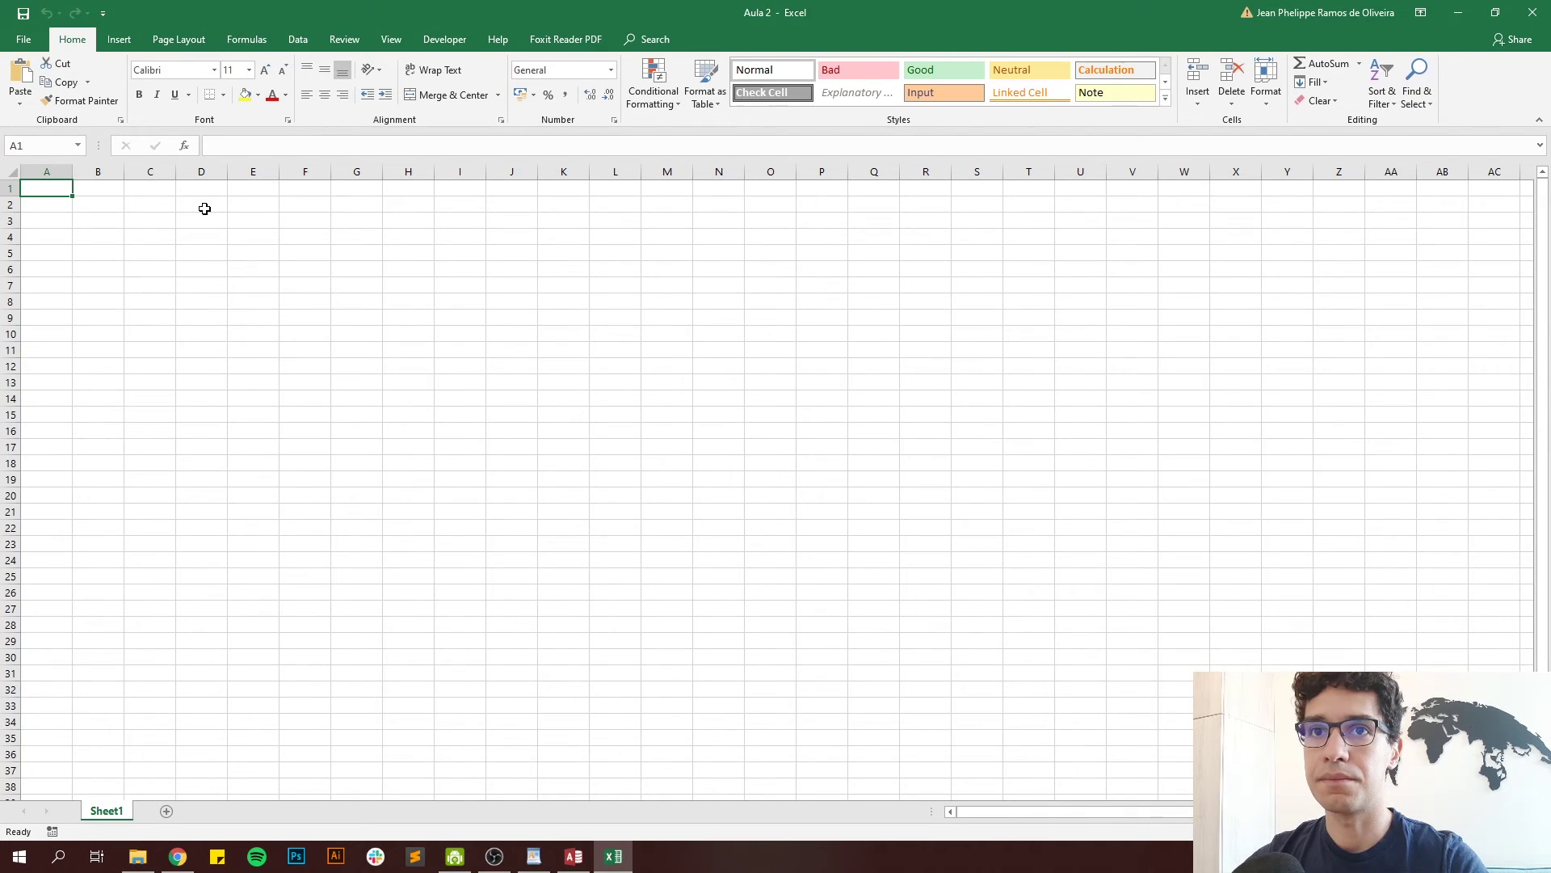
left_click(204, 209)
key("ctrl+Home")
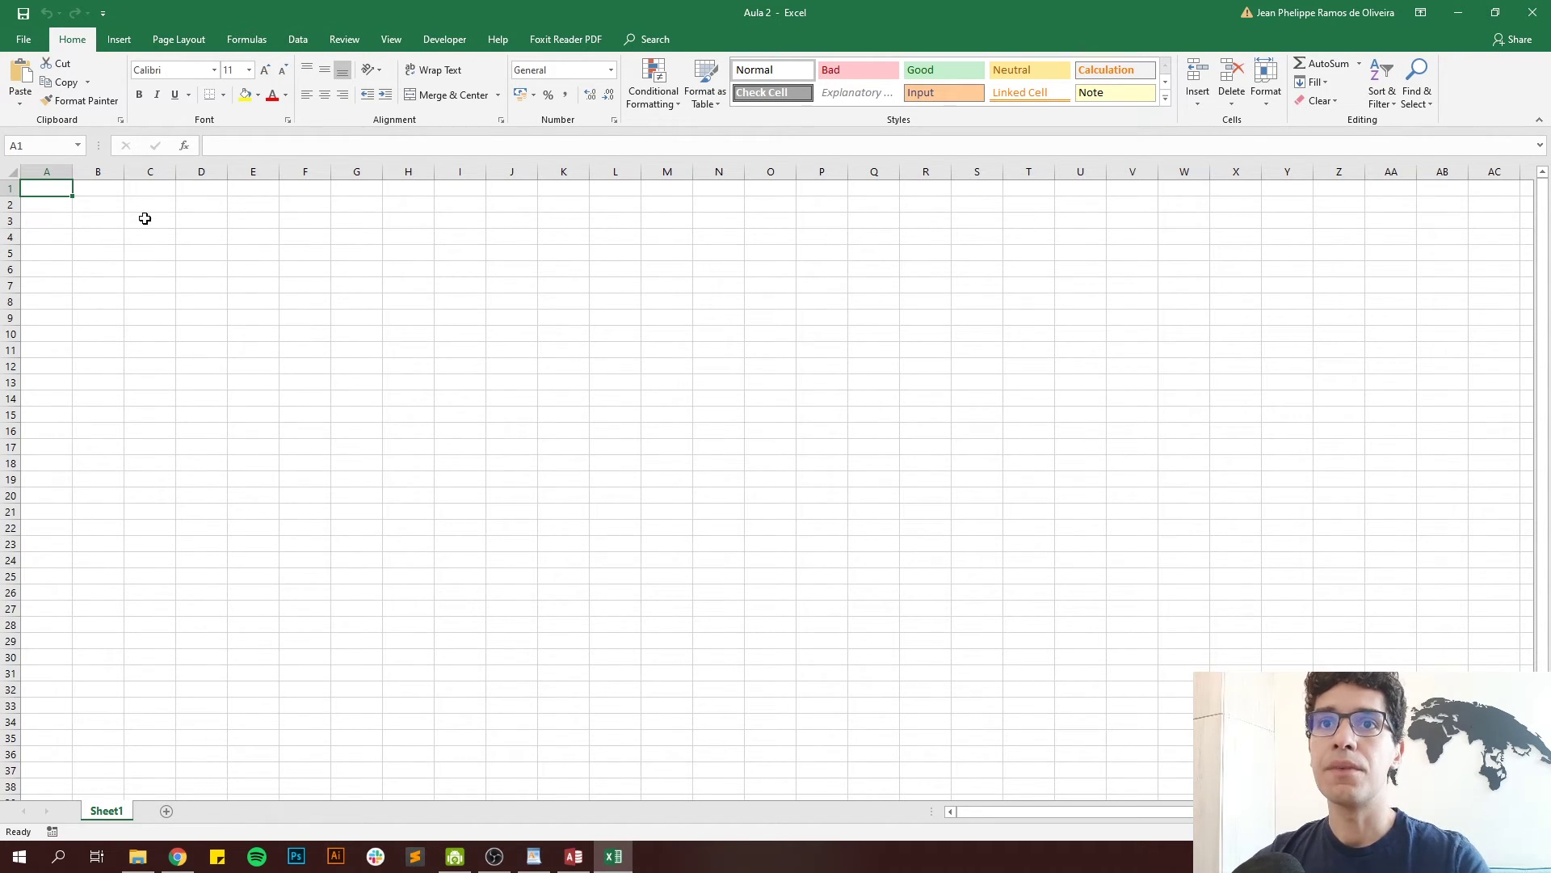
- Start a data import from the Access database Base de Dados in the desktop folder data, Aula 1
left_click(293, 40)
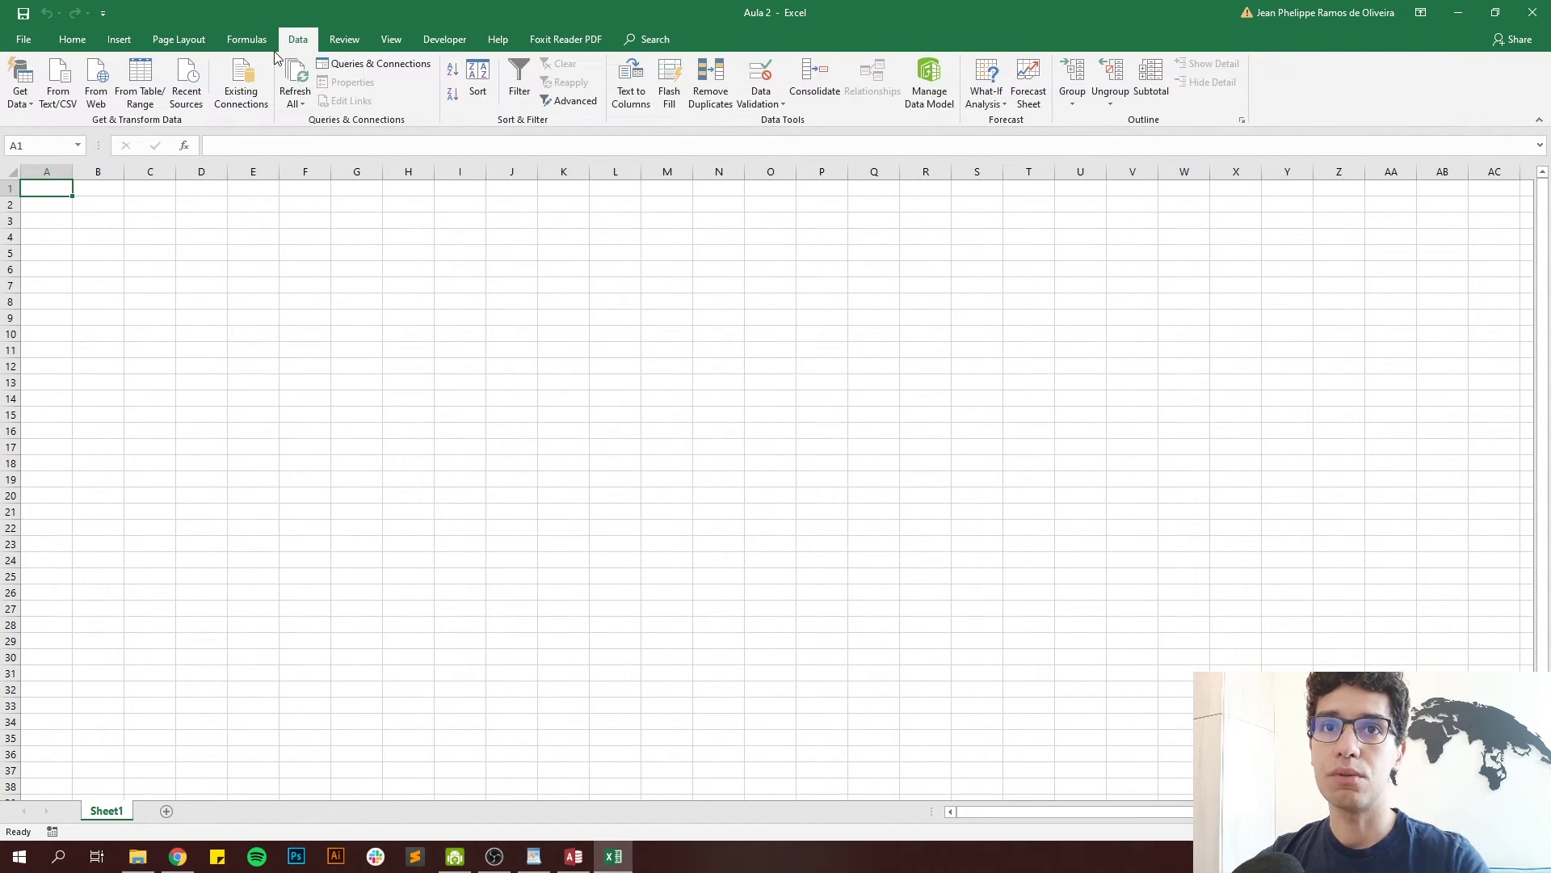
left_click(27, 105)
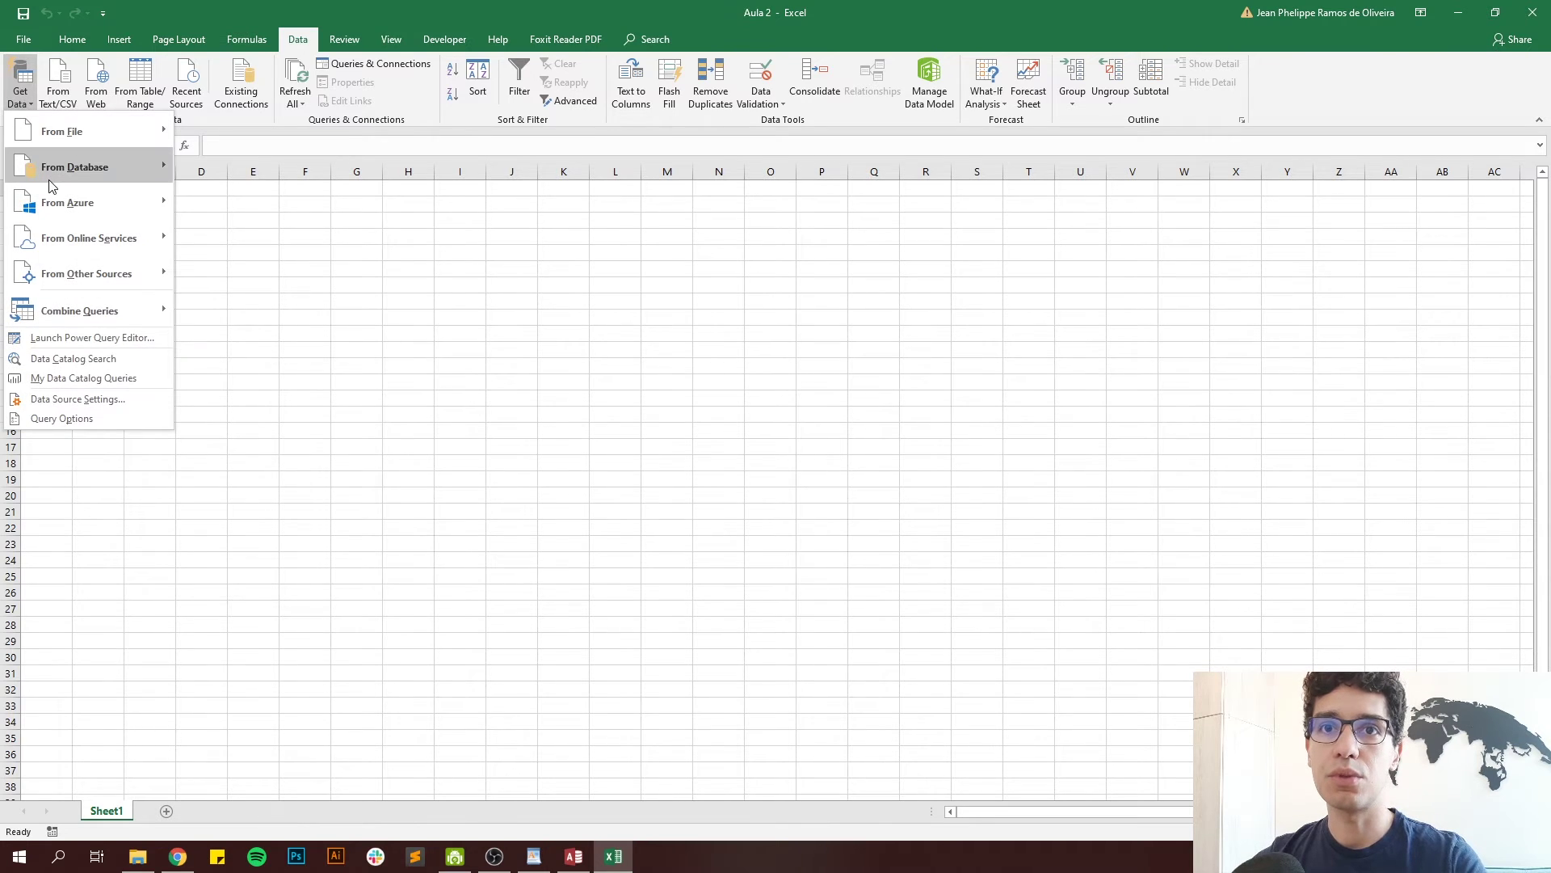
mouse_move(56, 183)
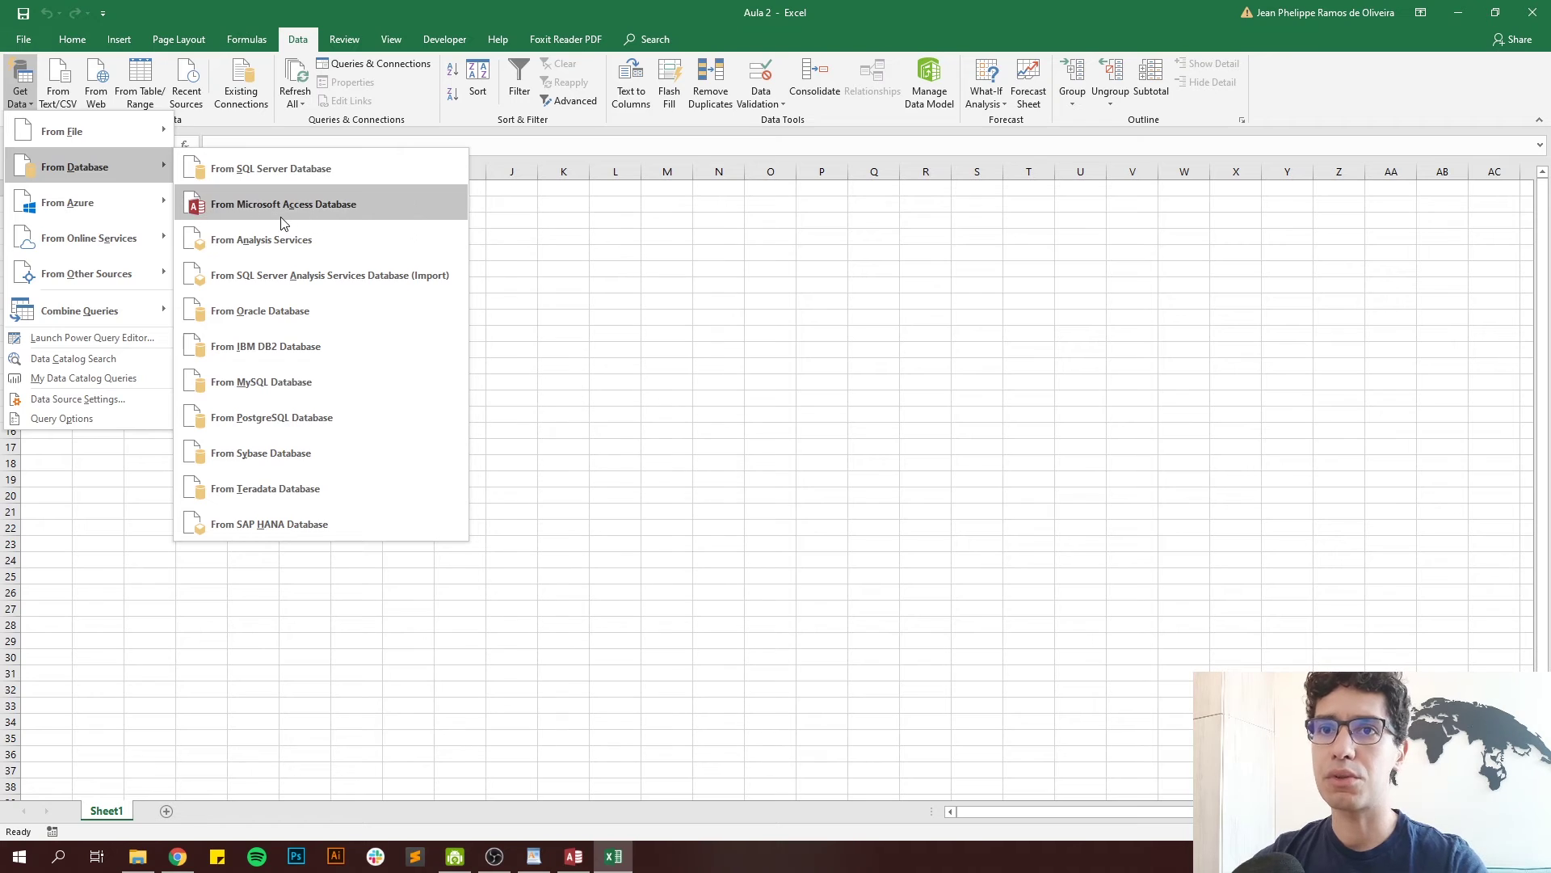
left_click(311, 203)
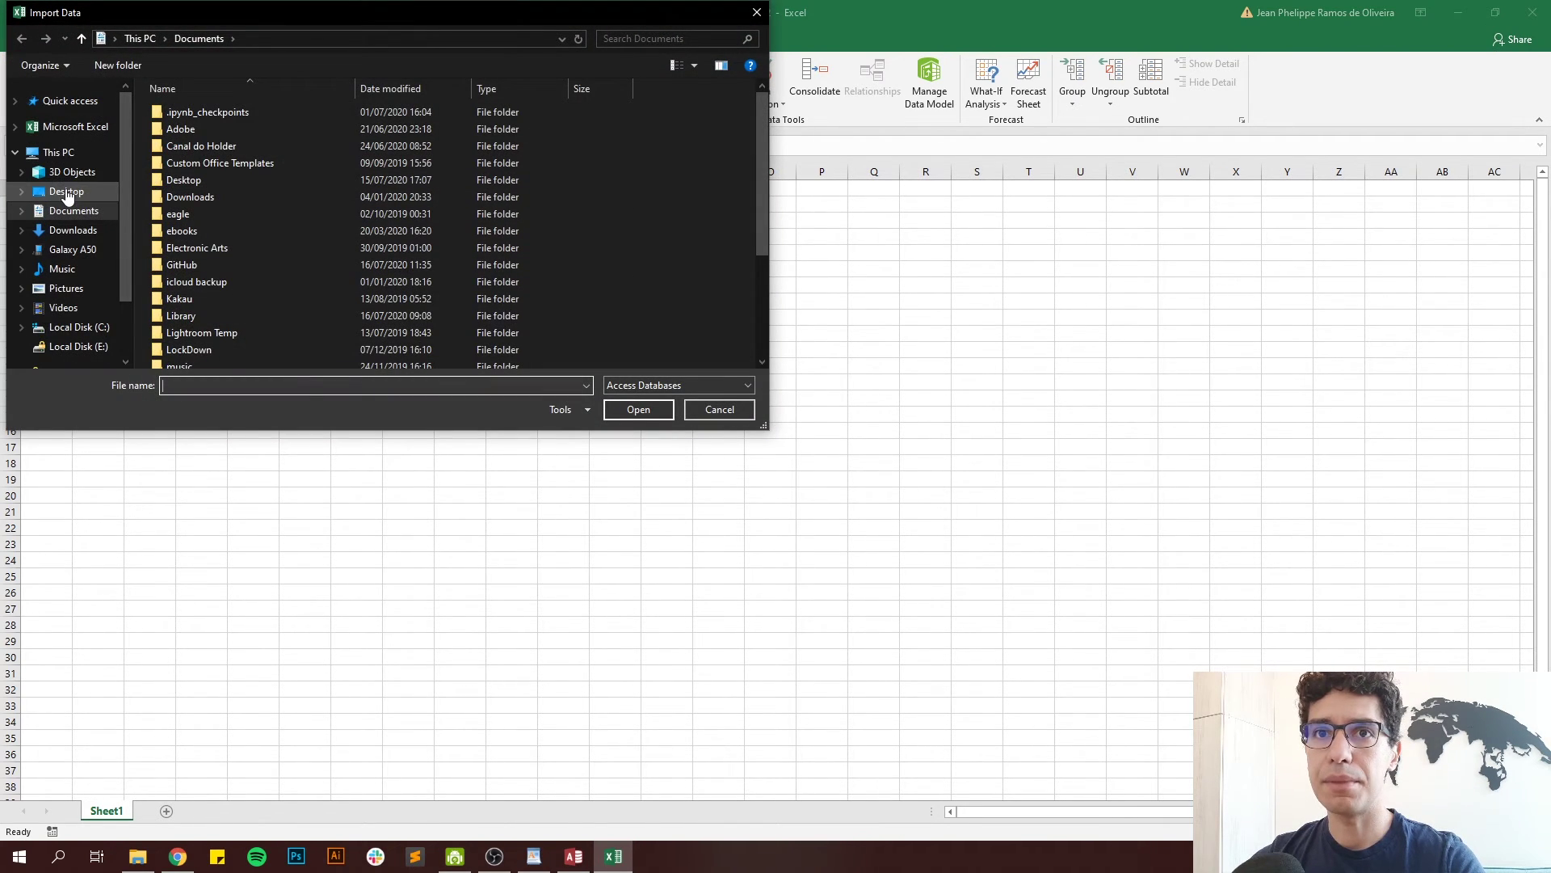
left_click(66, 192)
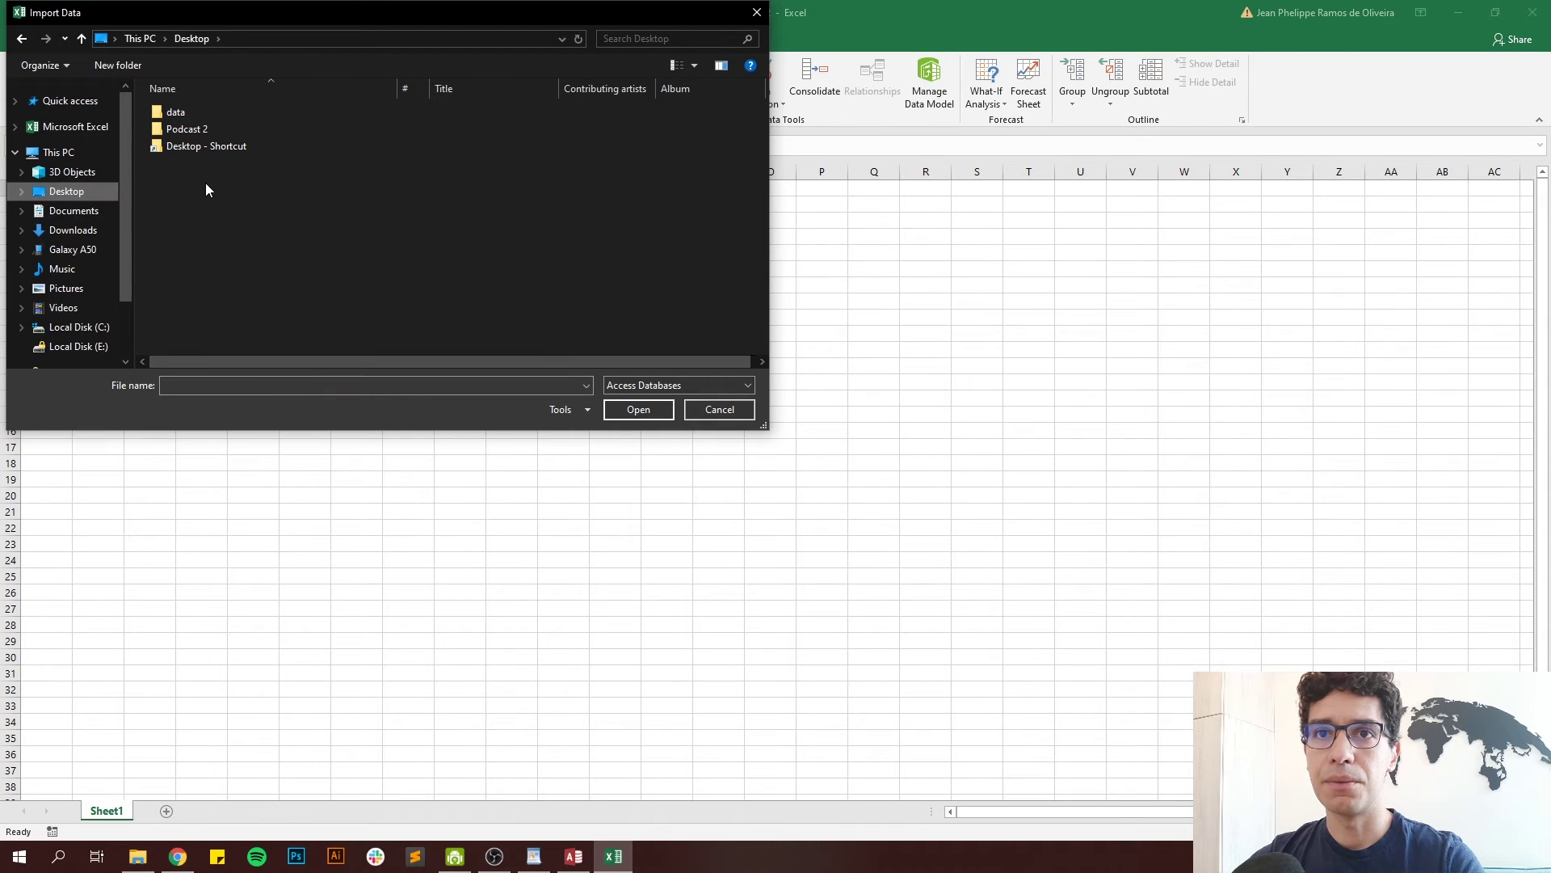
double_click(182, 114)
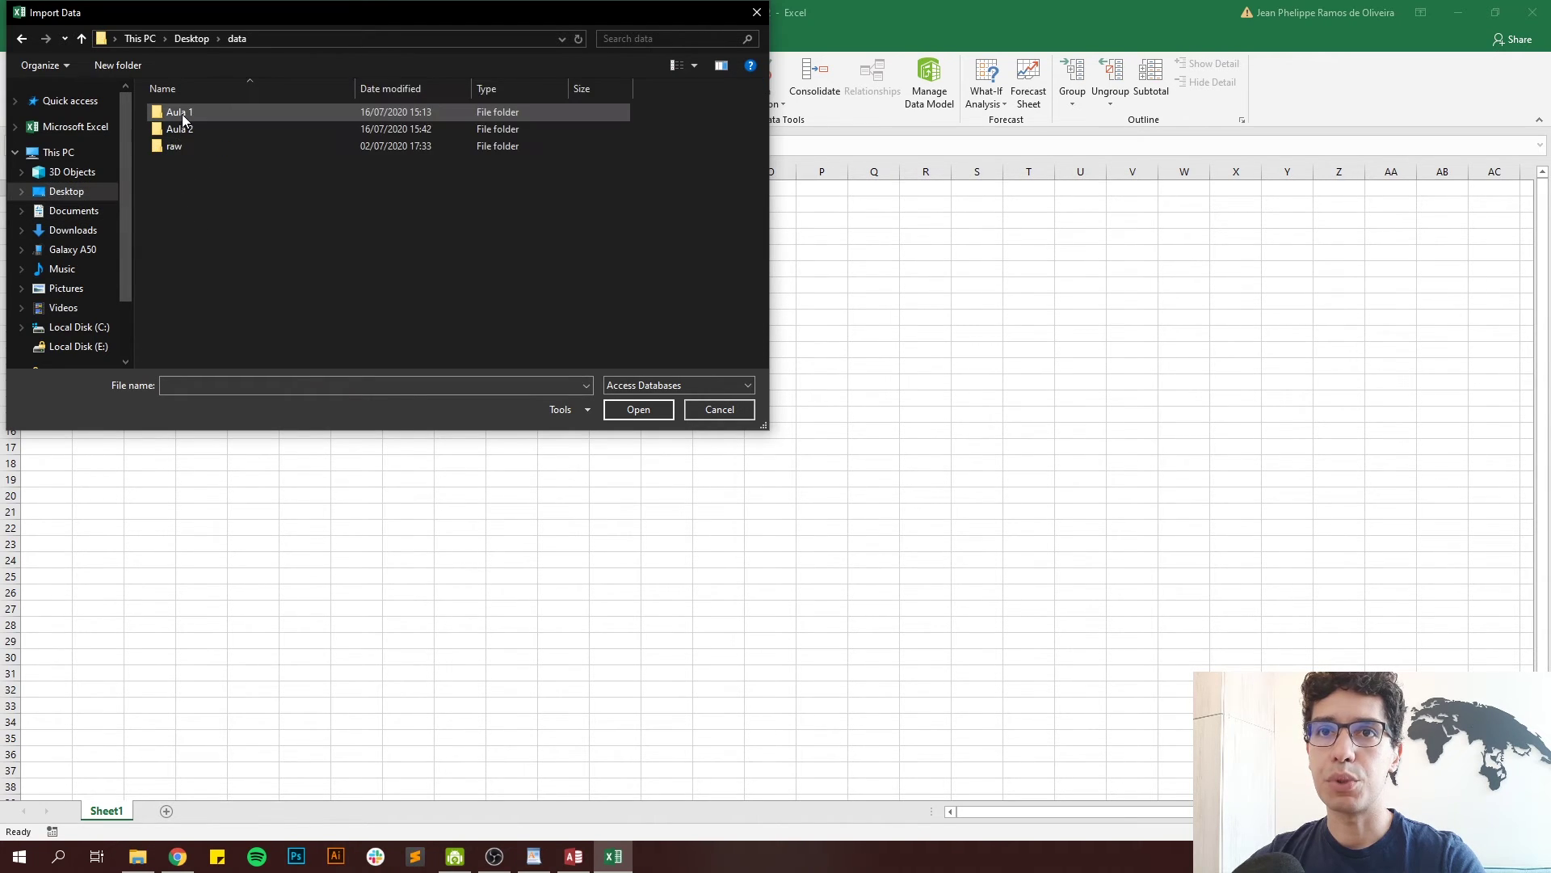
double_click(187, 114)
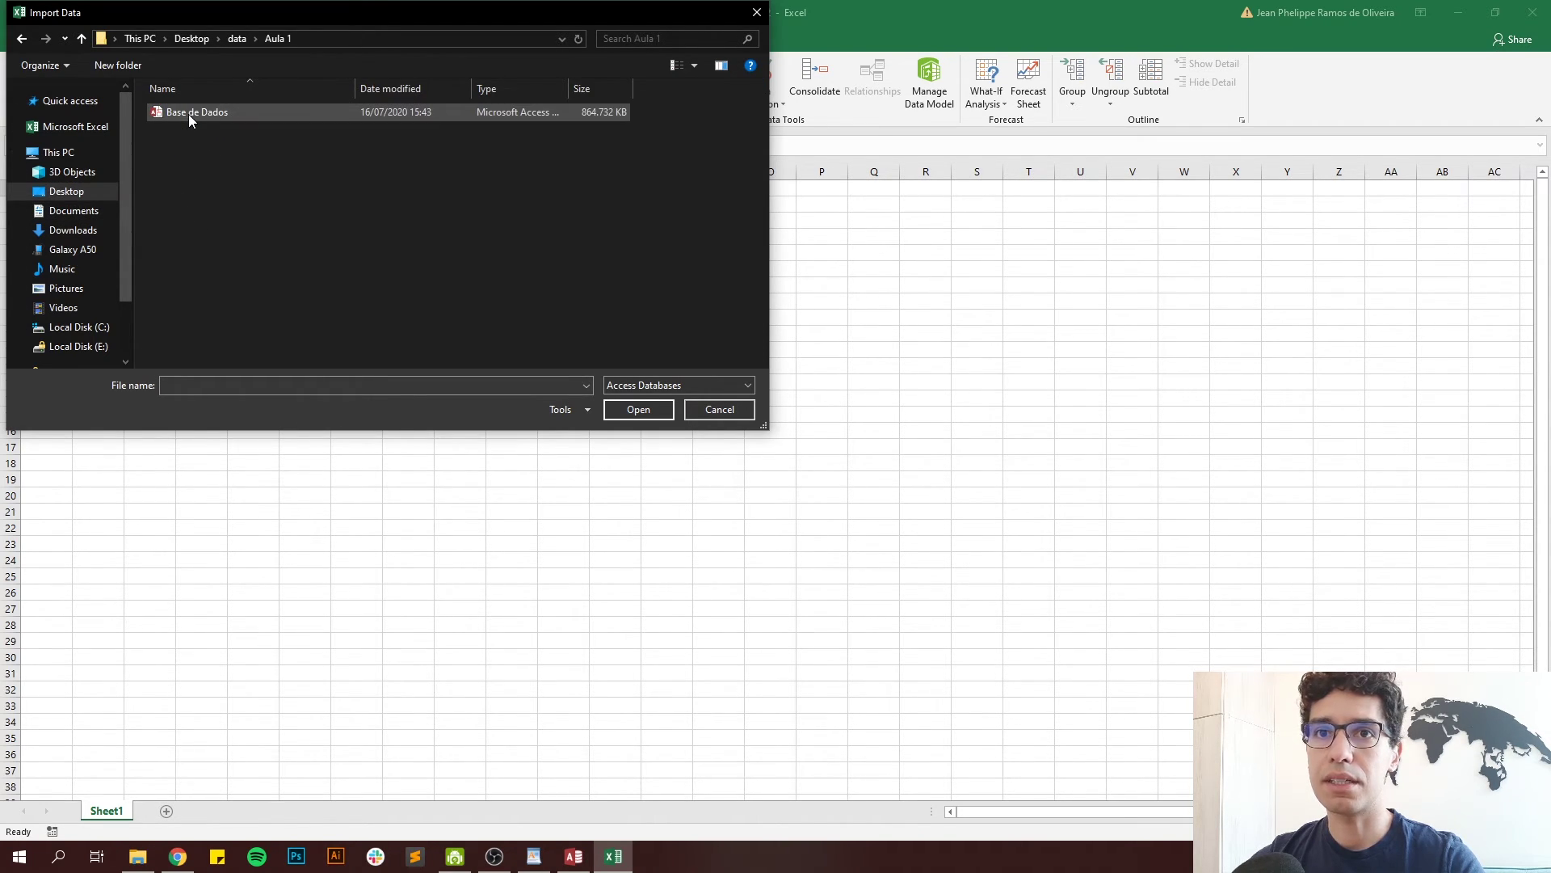
double_click(187, 112)
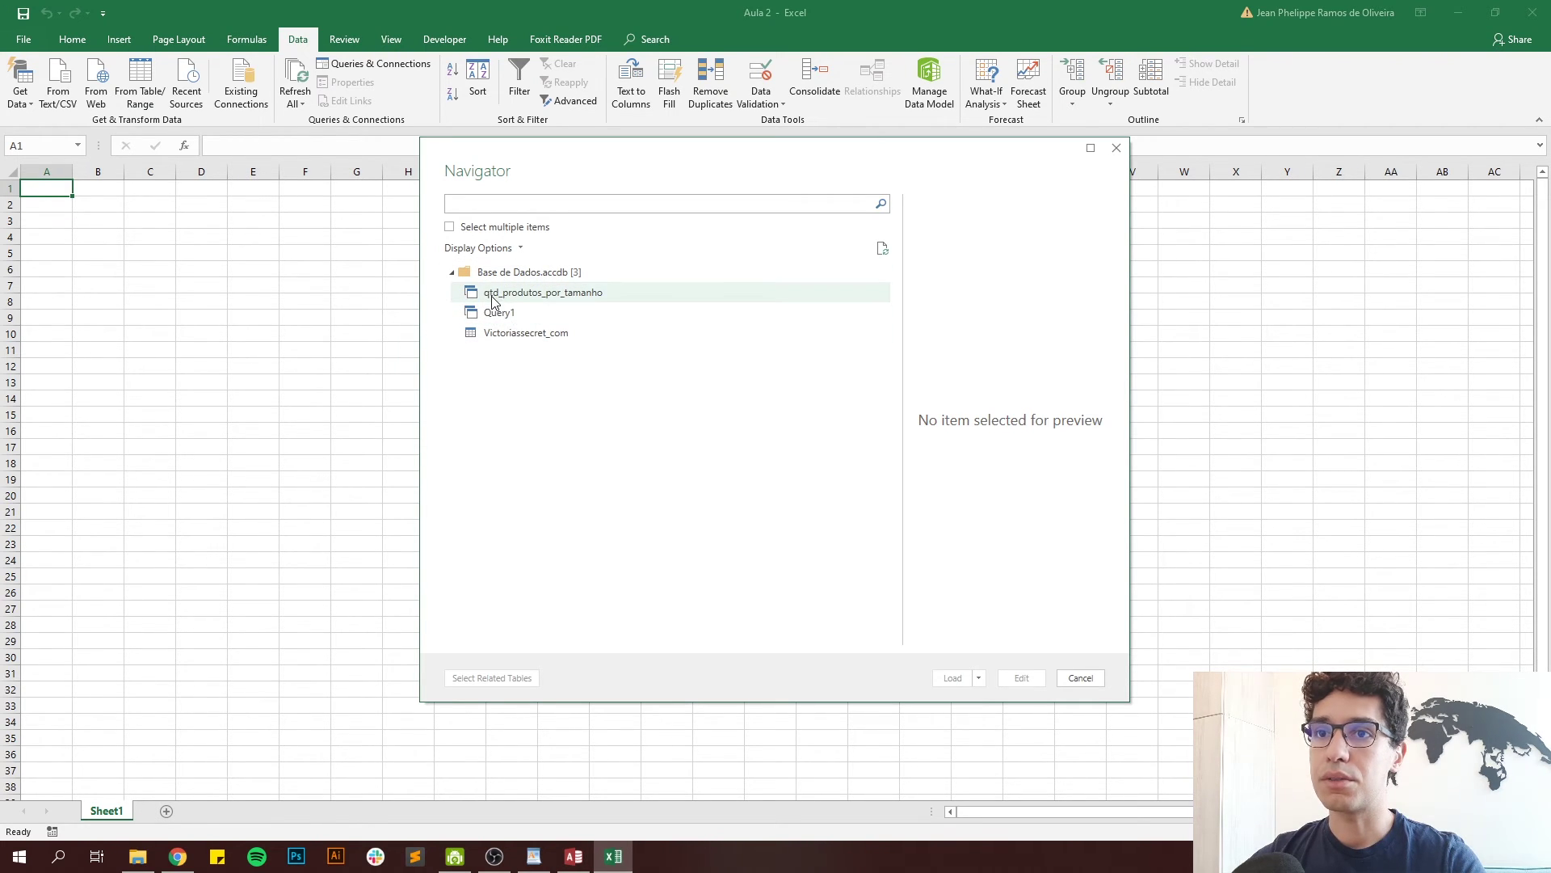
- Load the qtd_produtos_por_tamanho query from the database into the workbook and look over the imported rows
left_click(562, 296)
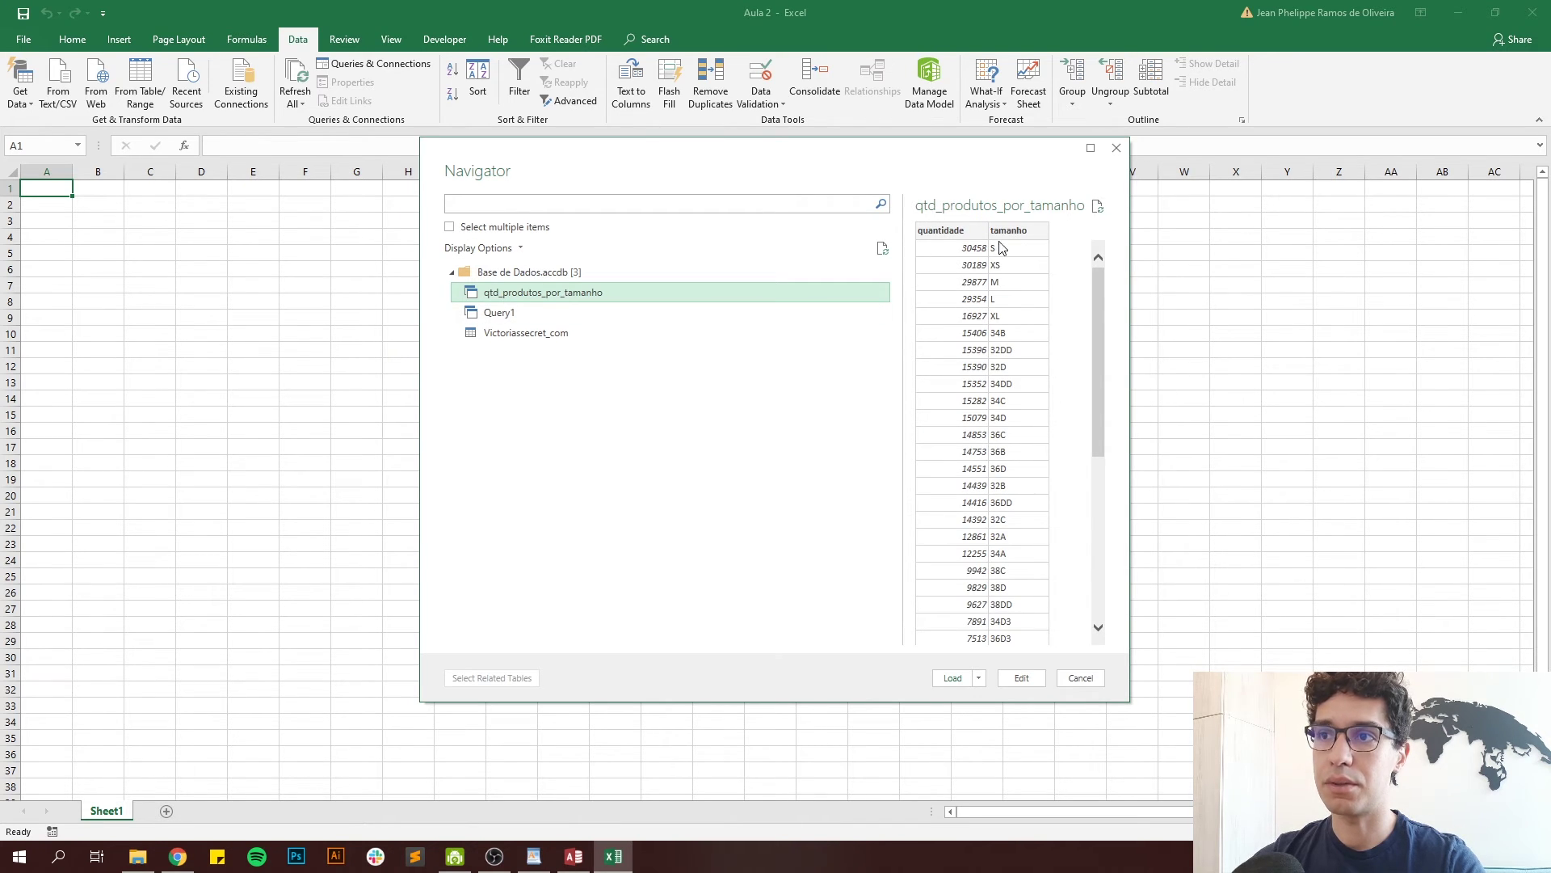
left_click(951, 679)
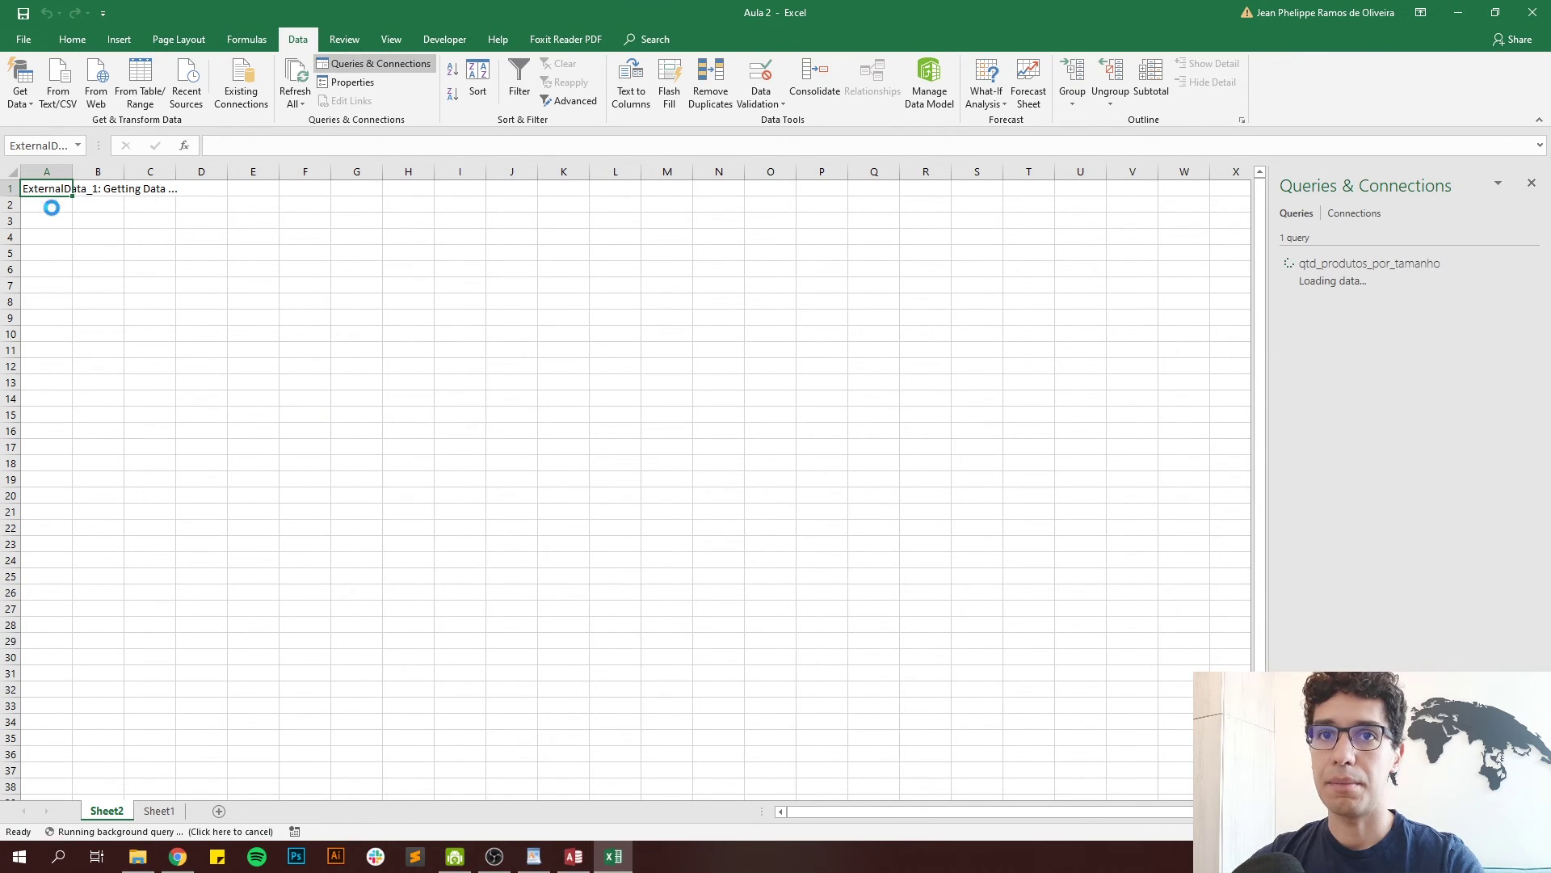
scroll(85, 417, "down", 6)
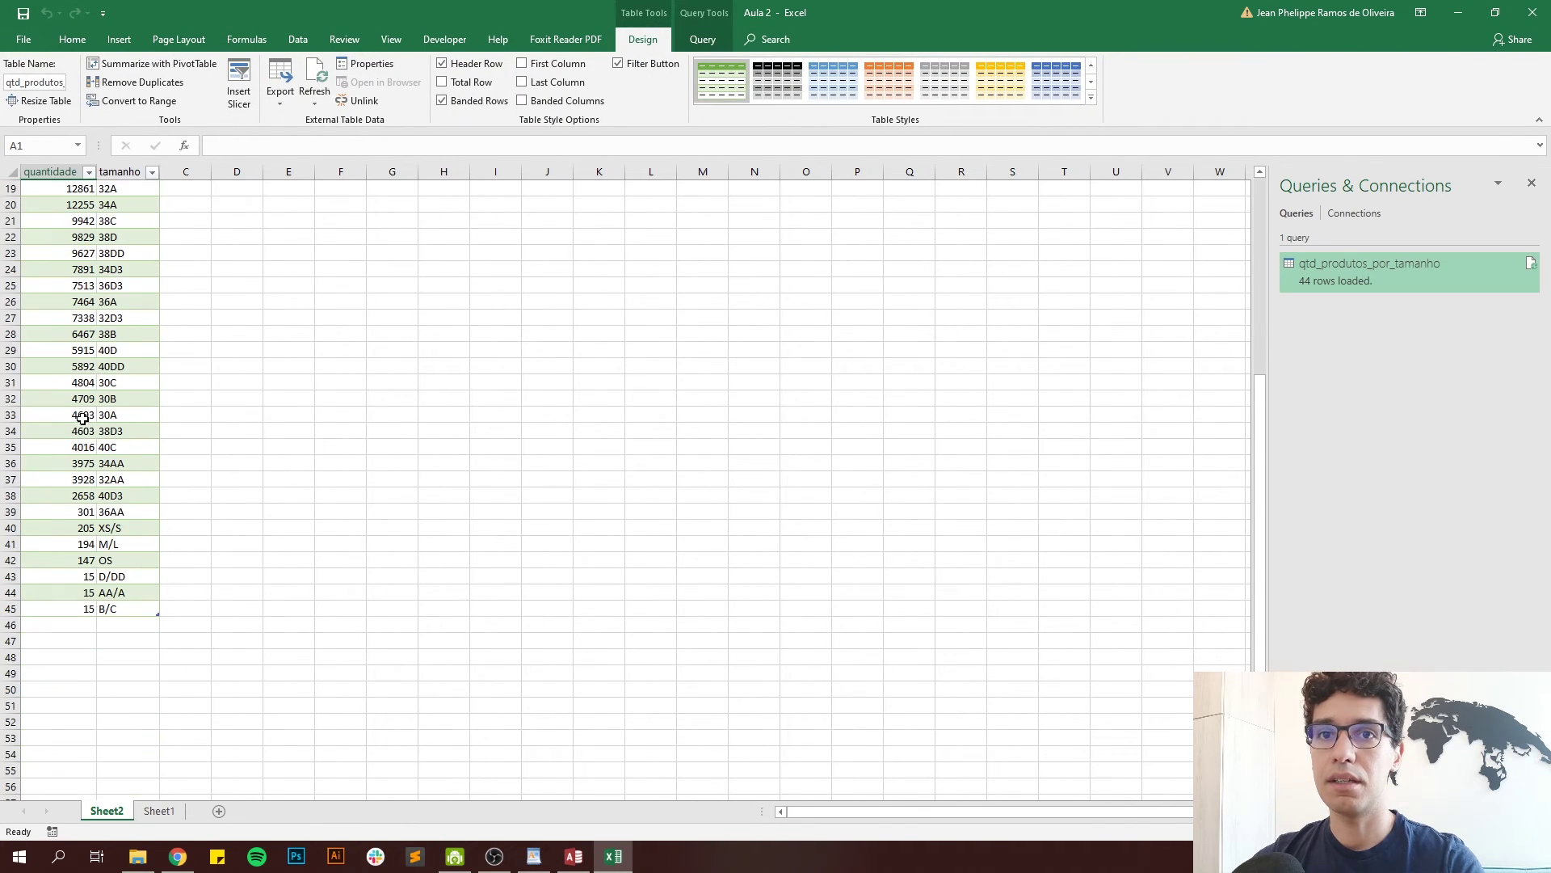
scroll(105, 421, "up", 5)
scroll(105, 420, "up", 1)
- Refresh the imported table from its Access source and check its rows
right_click(77, 363)
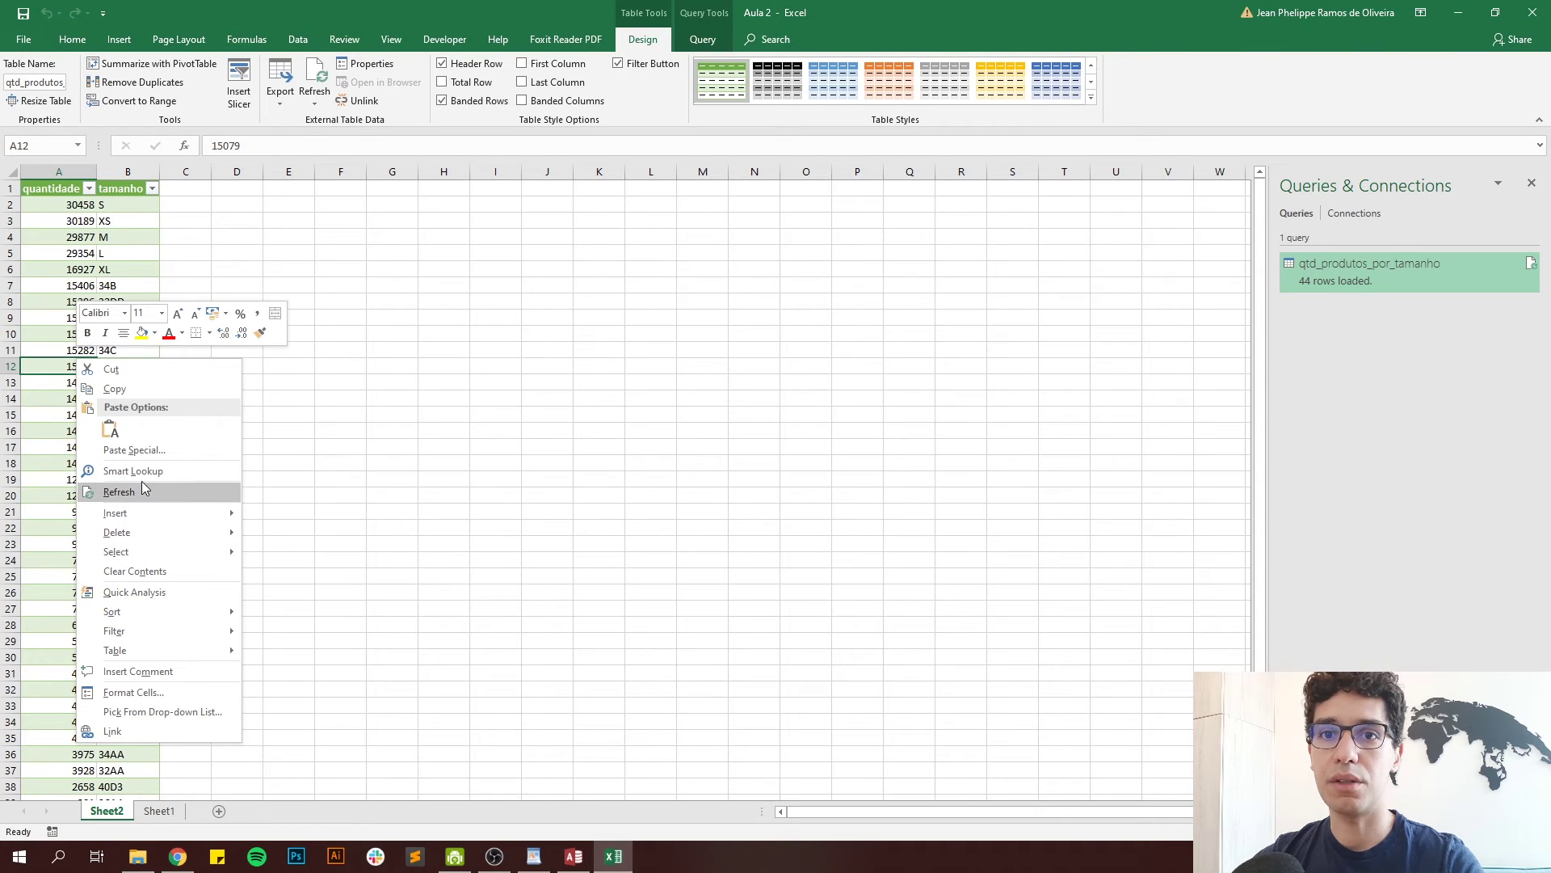
left_click(120, 496)
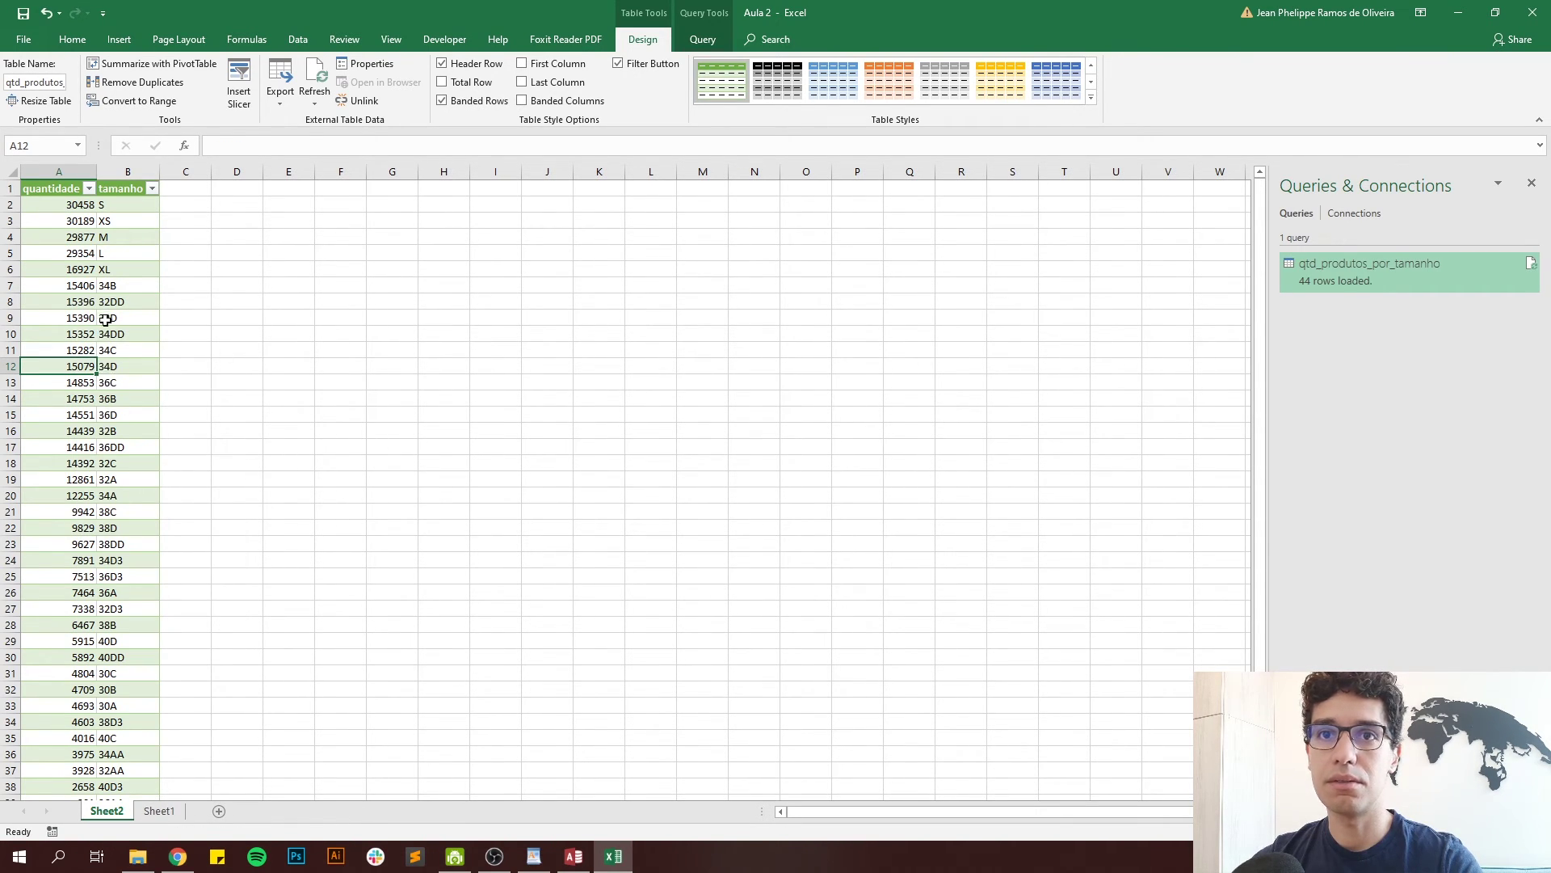
scroll(155, 391, "down", 4)
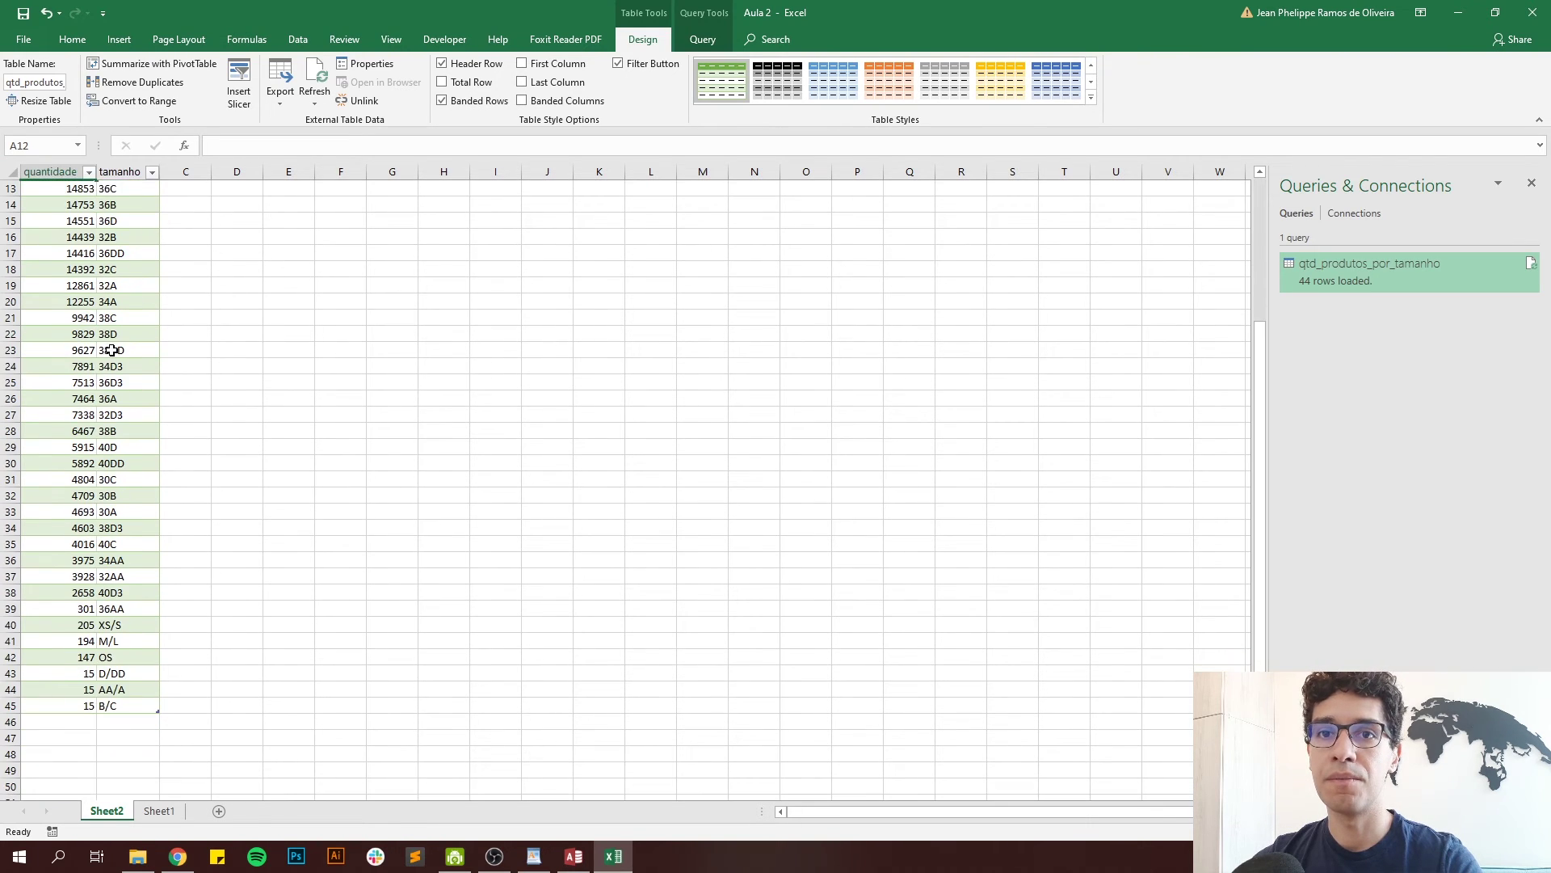
scroll(114, 349, "up", 4)
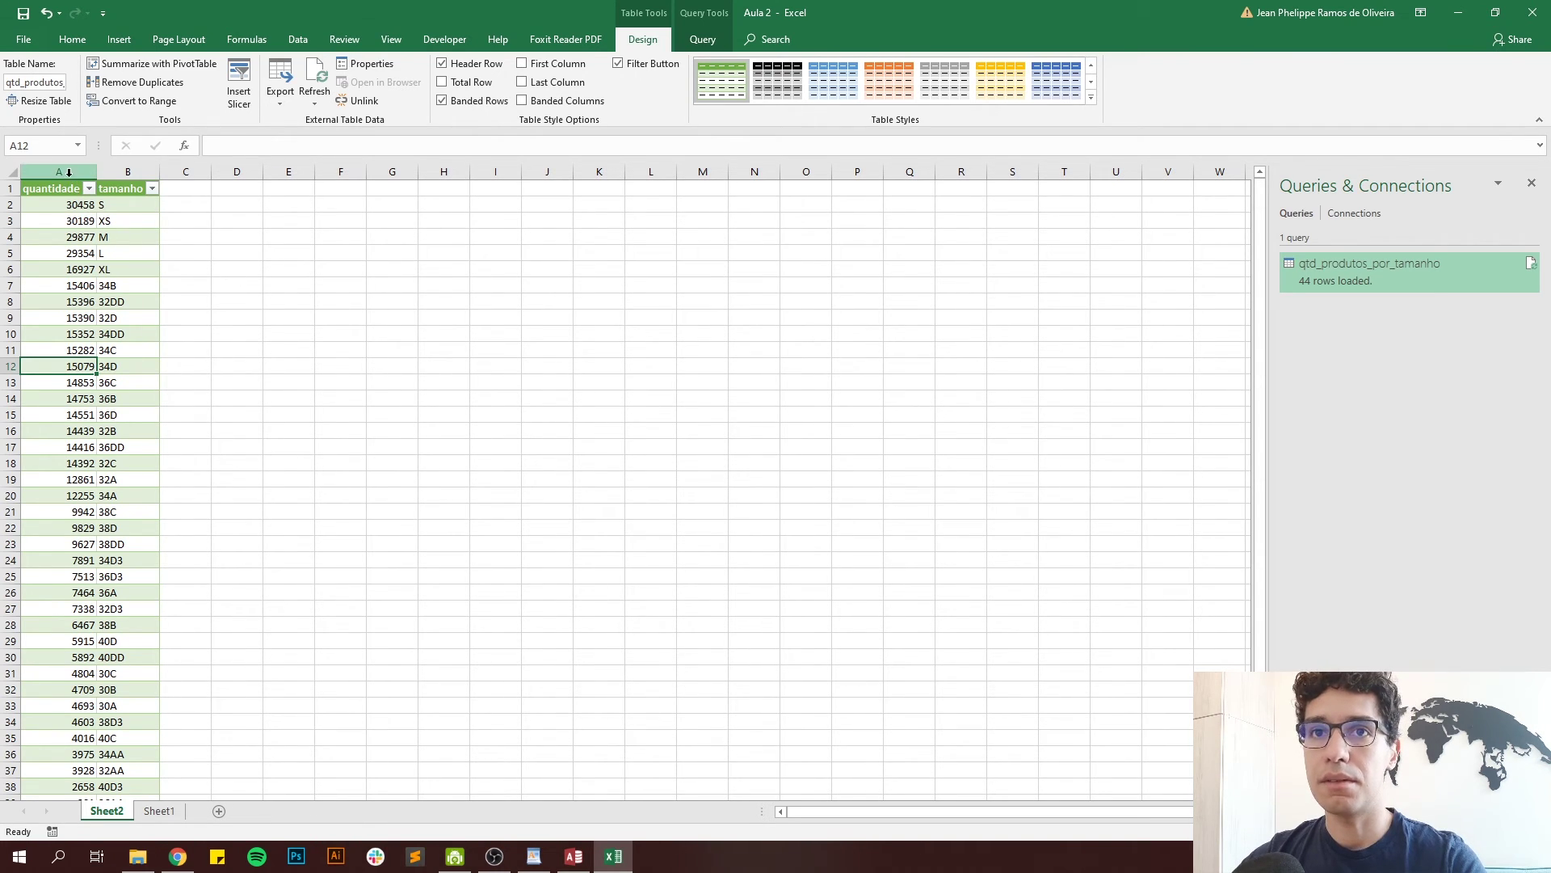
- Insert a 2-D clustered column chart from the imported quantidade and tamanho table
left_click_drag(65, 176, 129, 350)
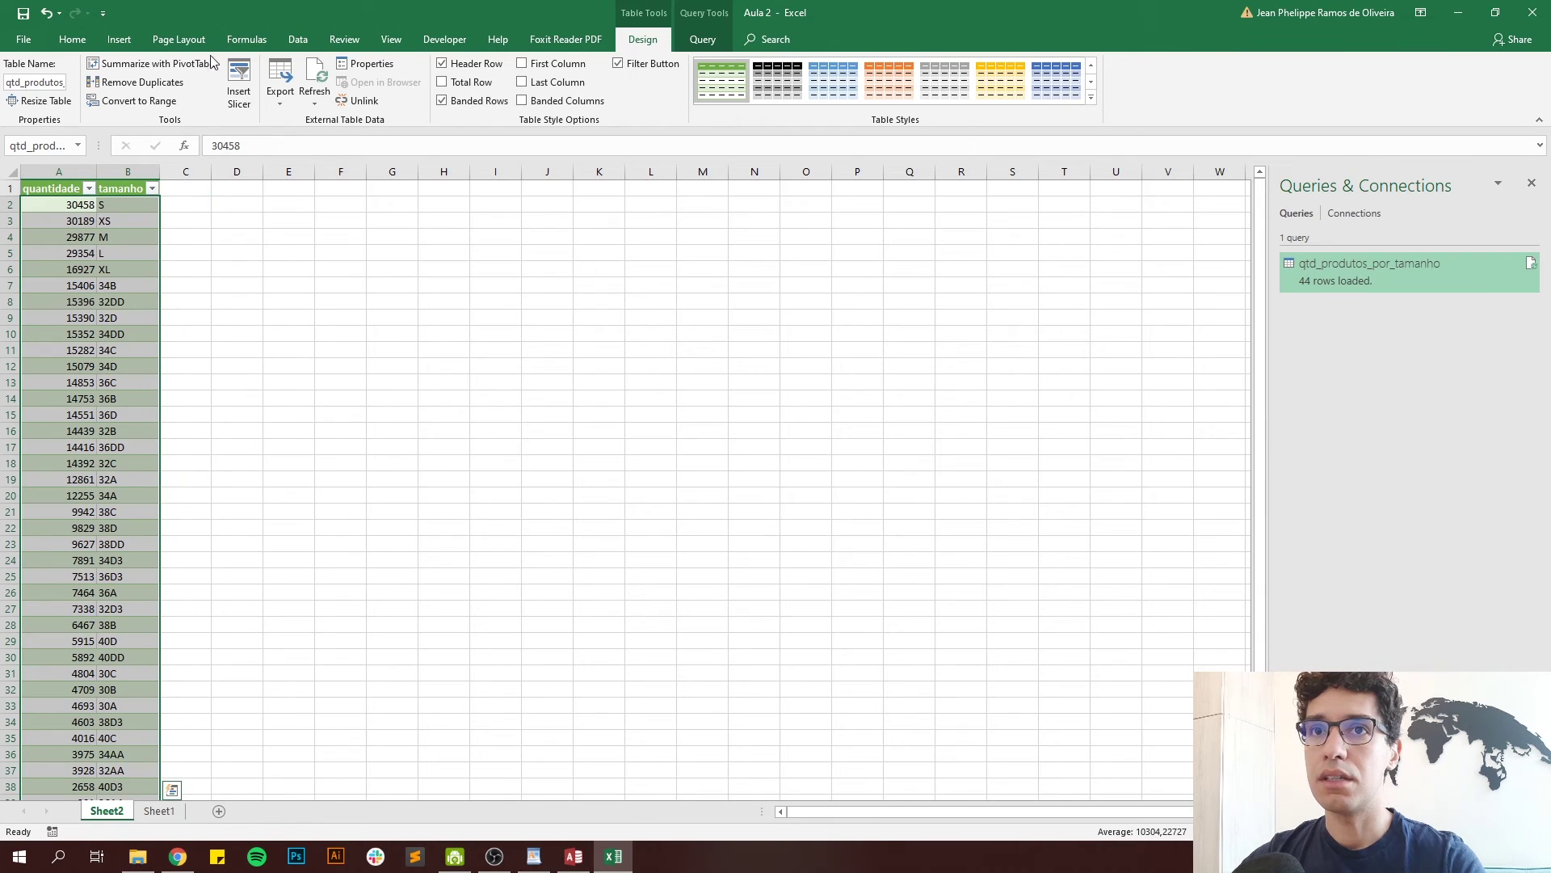
left_click(298, 39)
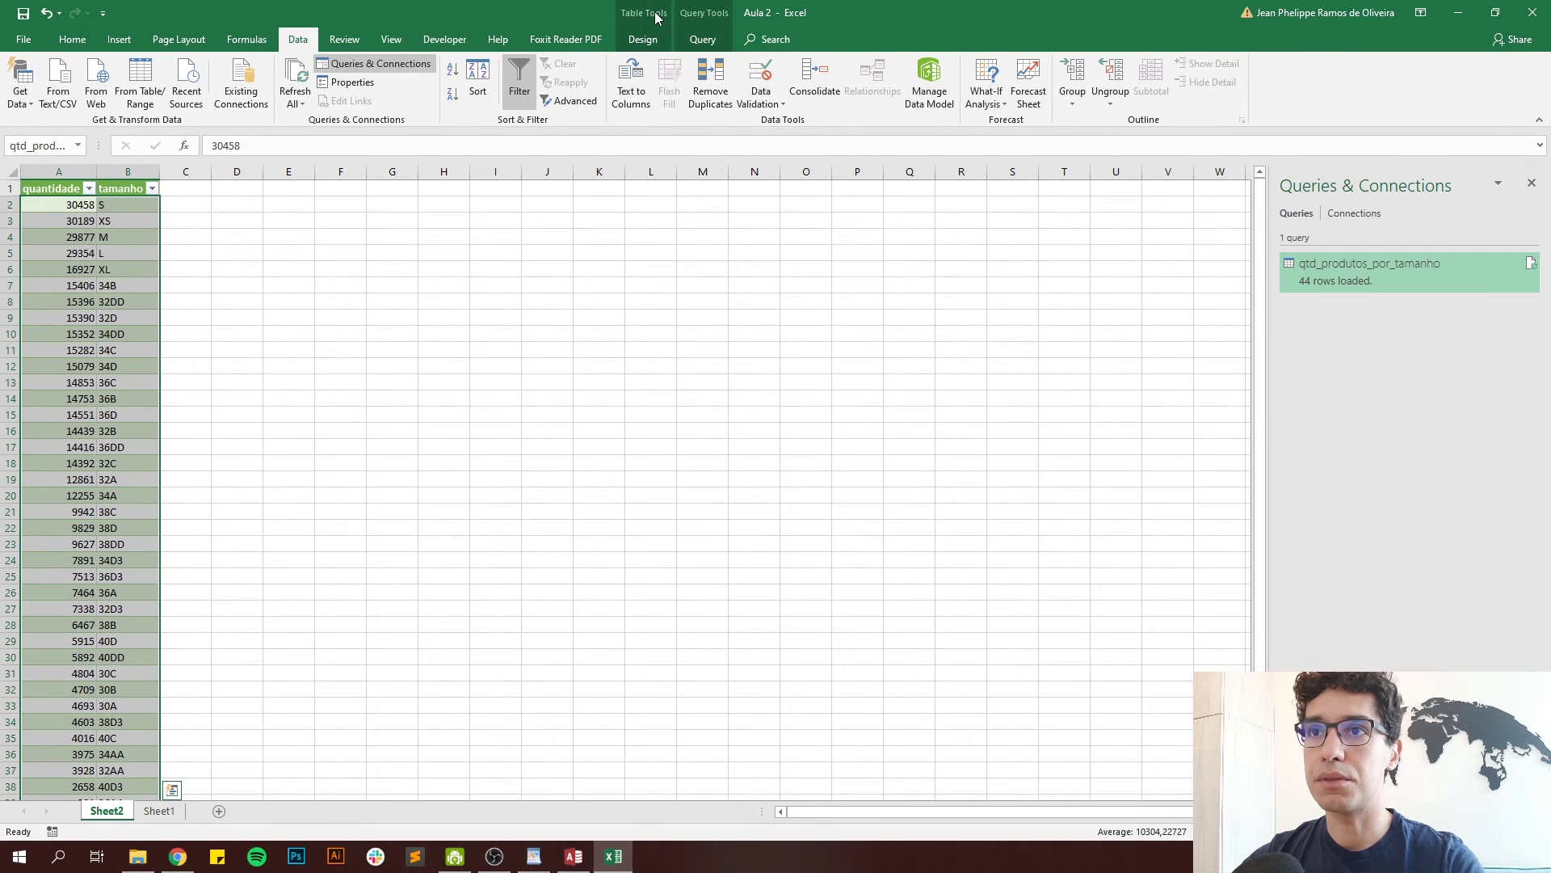
left_click(119, 40)
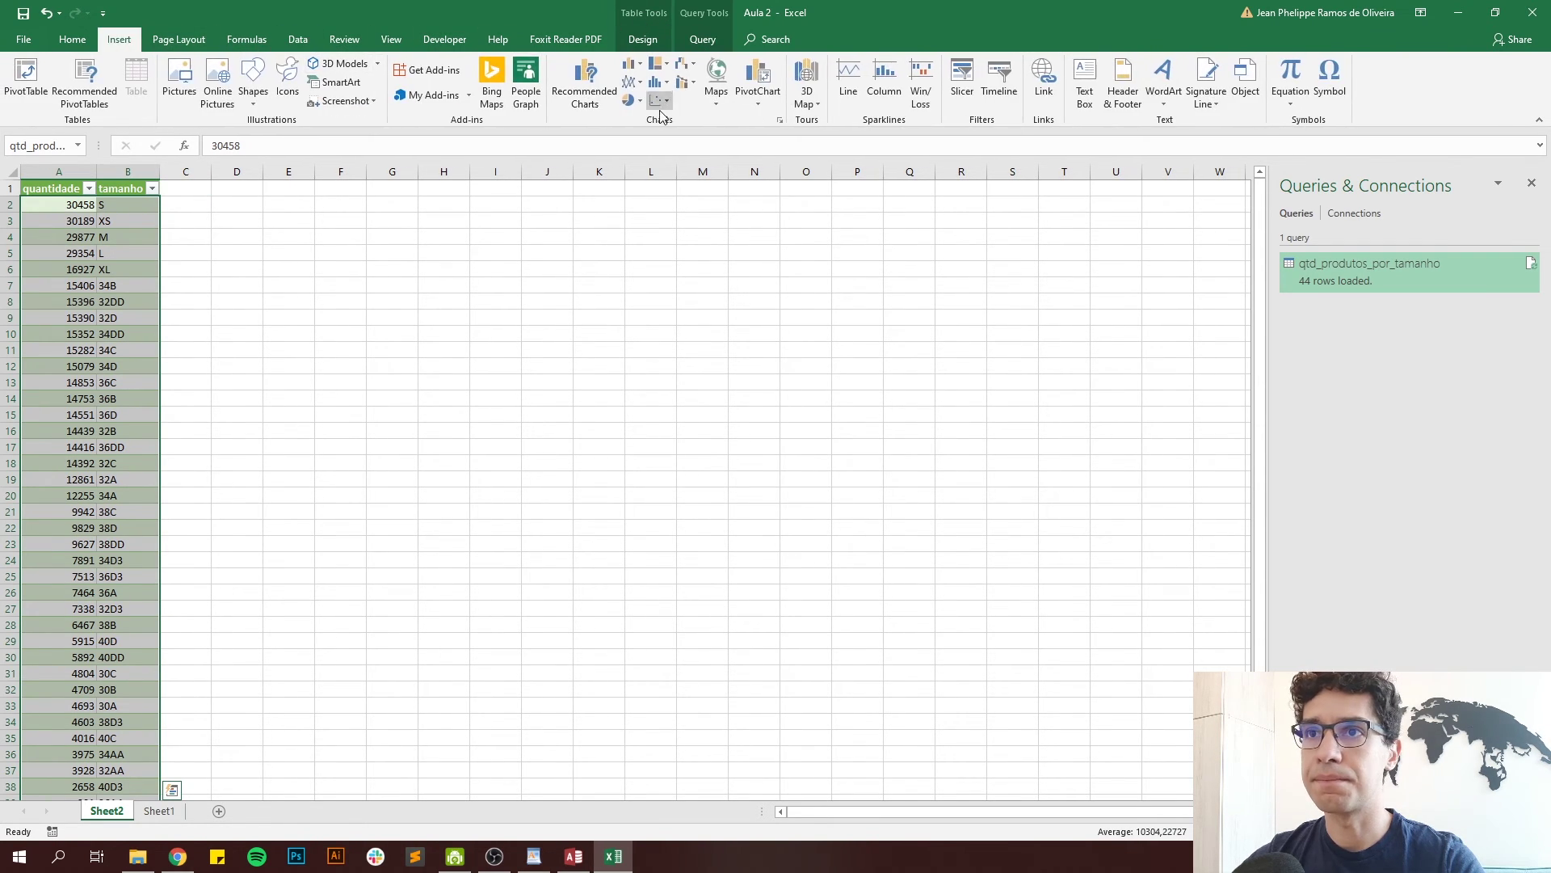
left_click(628, 83)
left_click(630, 83)
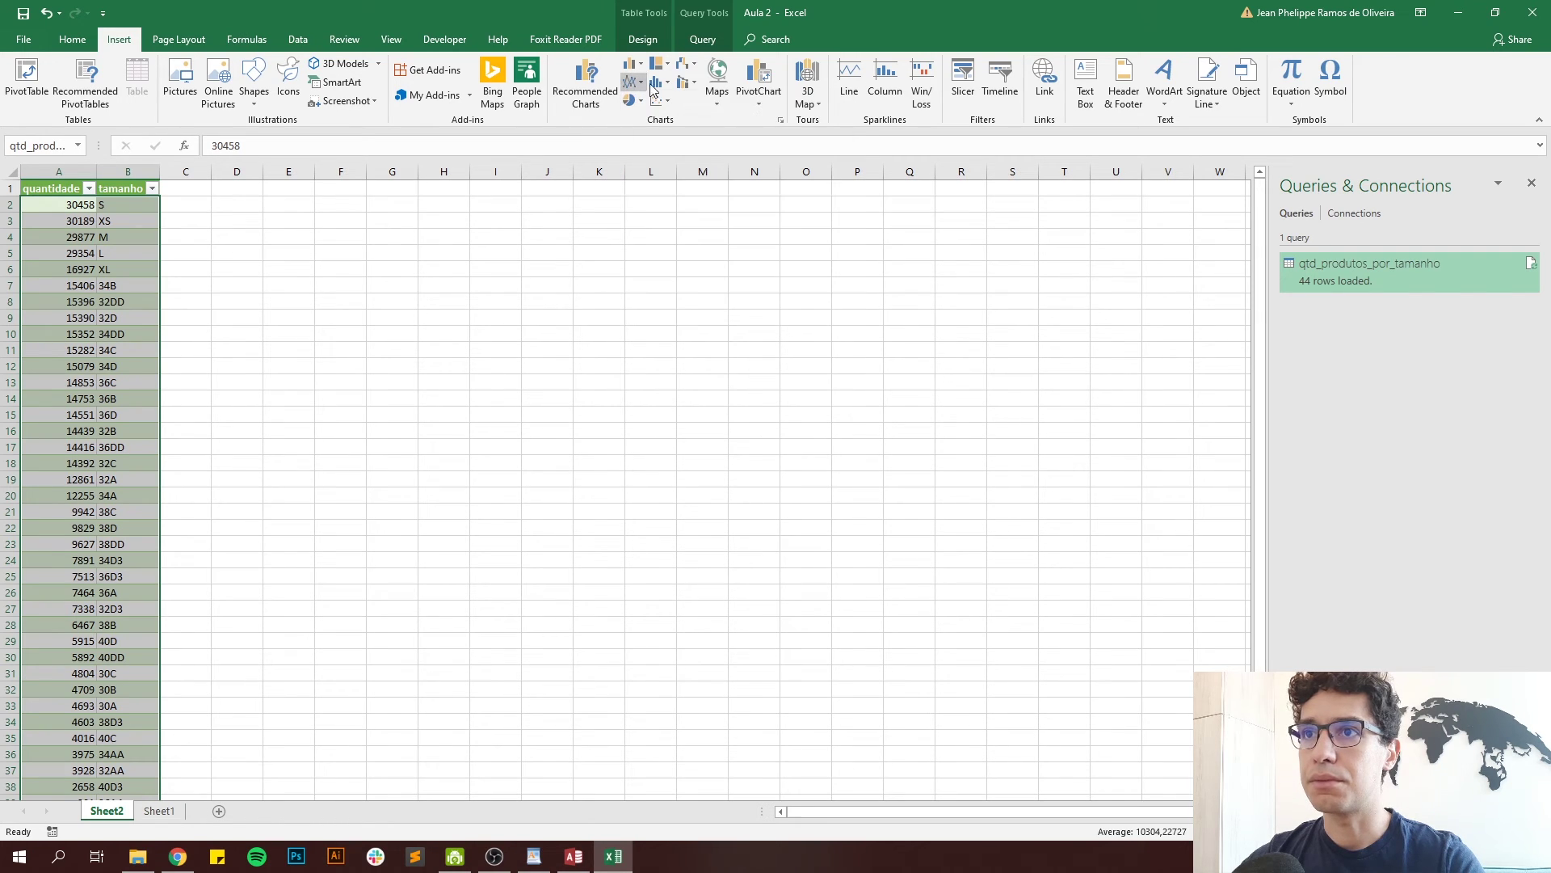
left_click(630, 63)
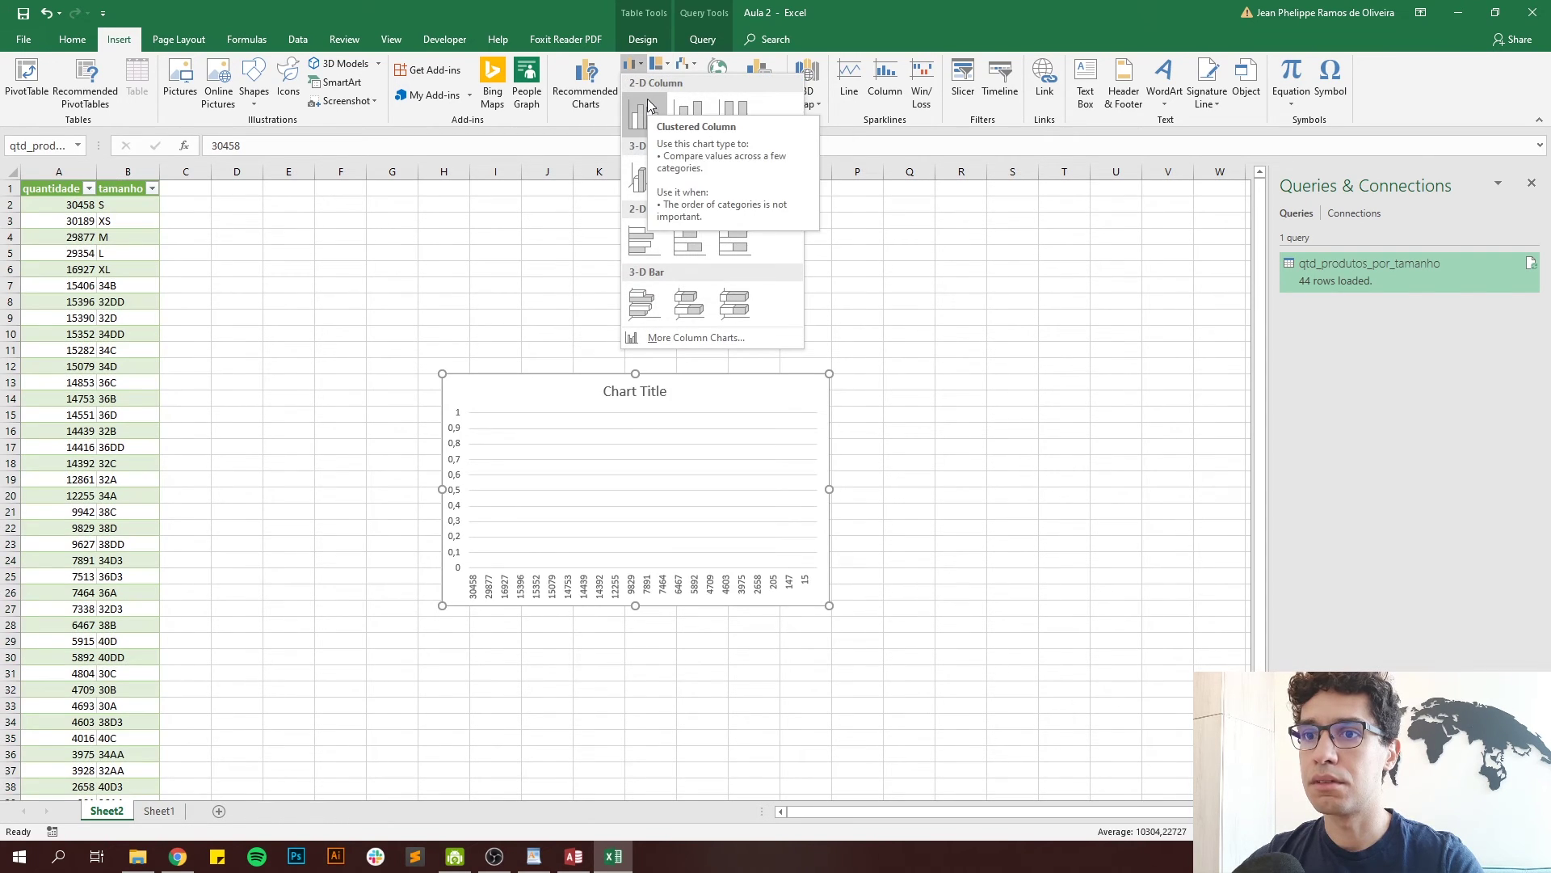
left_click(103, 230)
left_click(101, 208)
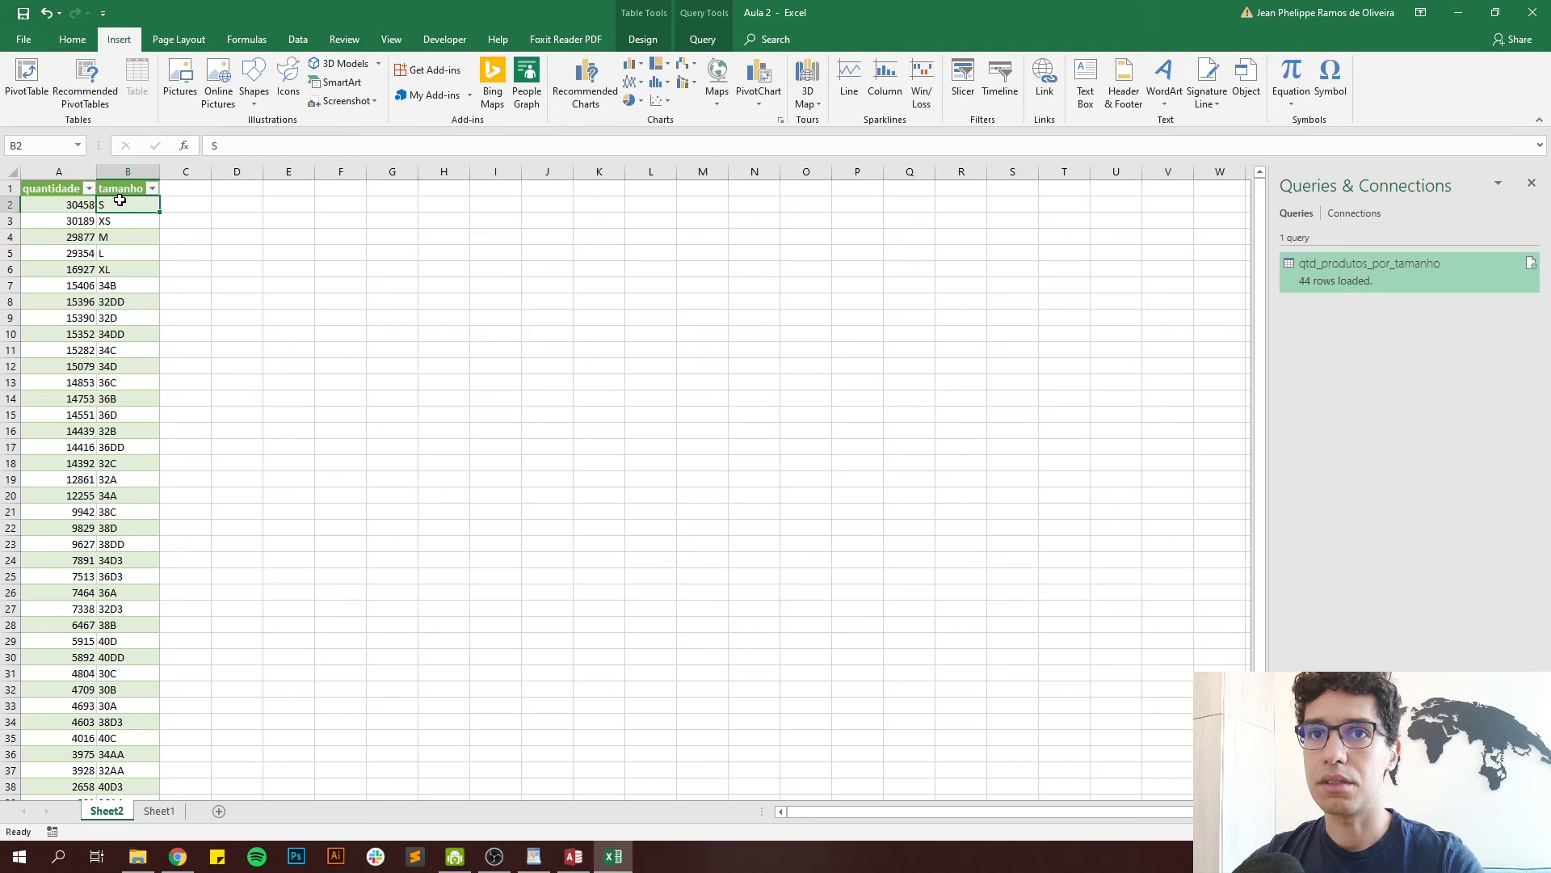
left_click(635, 65)
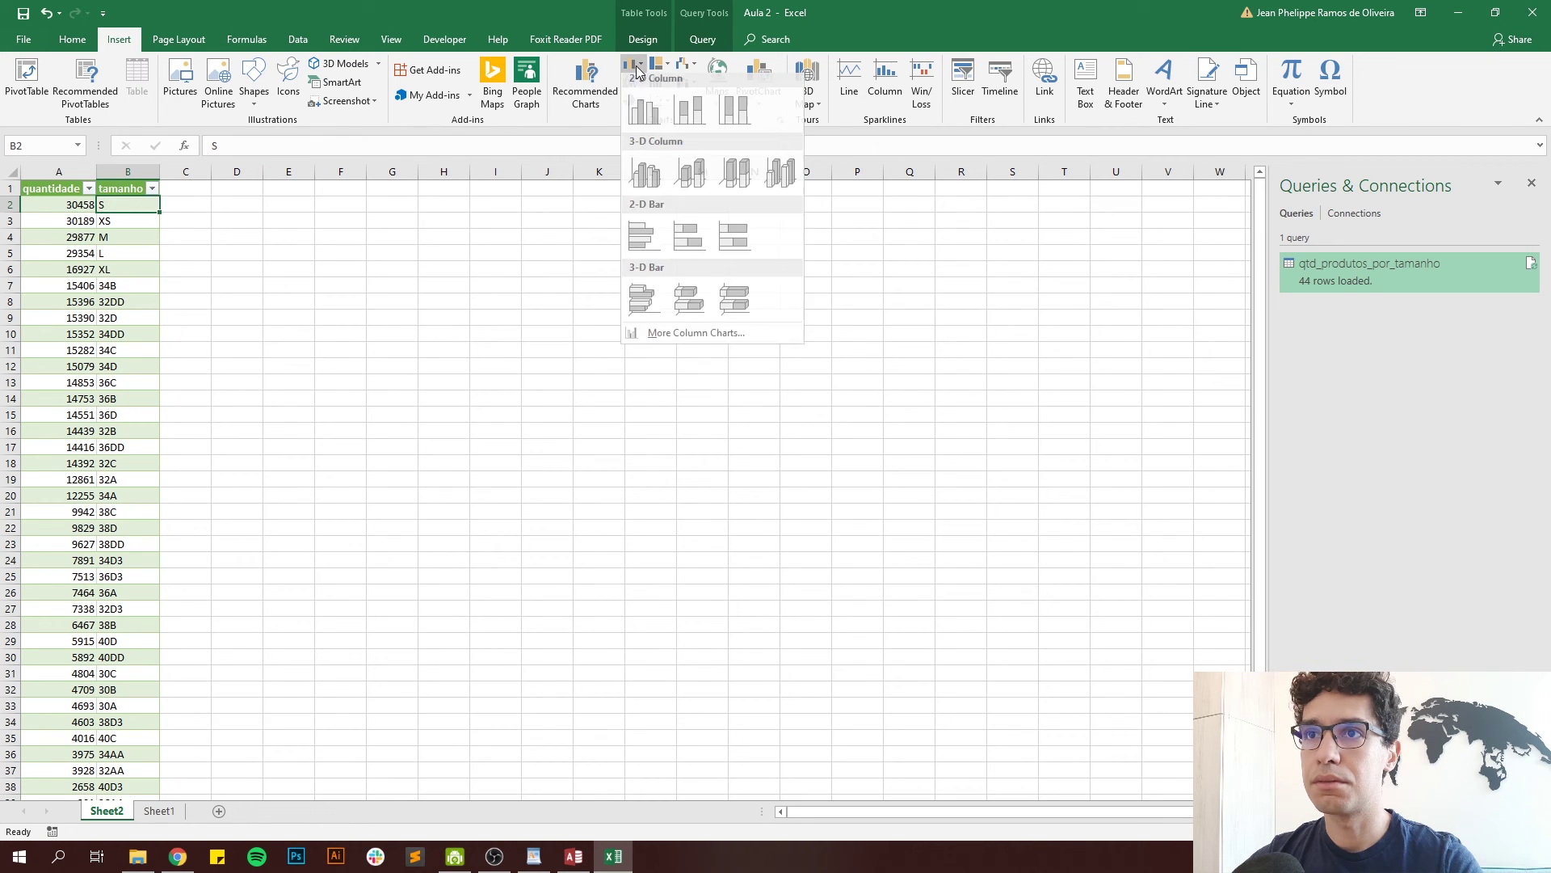
left_click(644, 110)
- Set the chart's horizontal axis labels to the tamanho values in Sheet2 range B2:B45
left_click(799, 101)
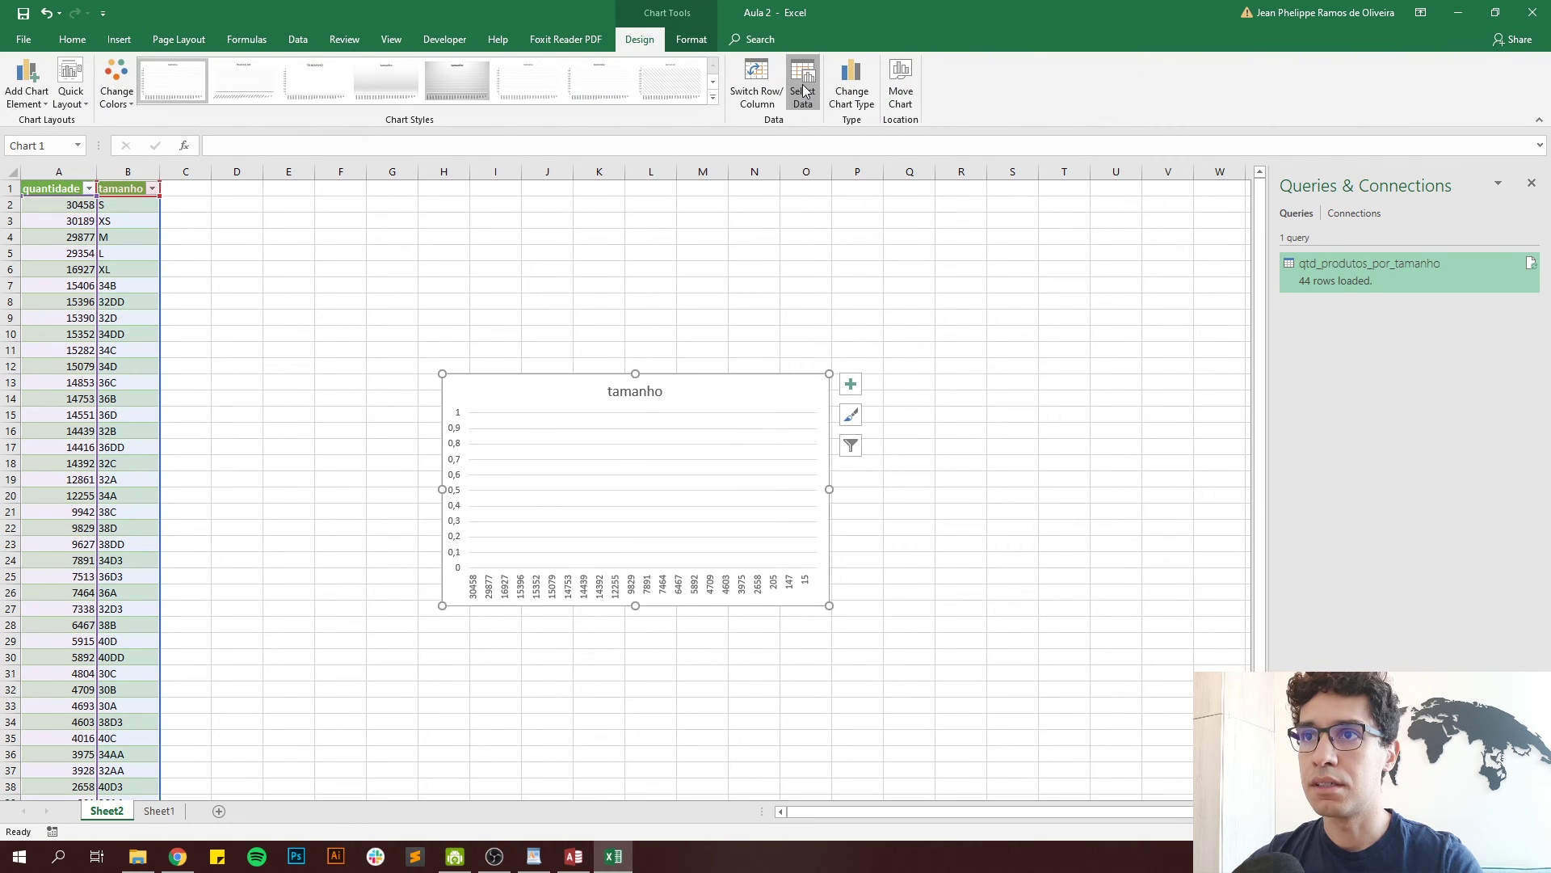
left_click(681, 488)
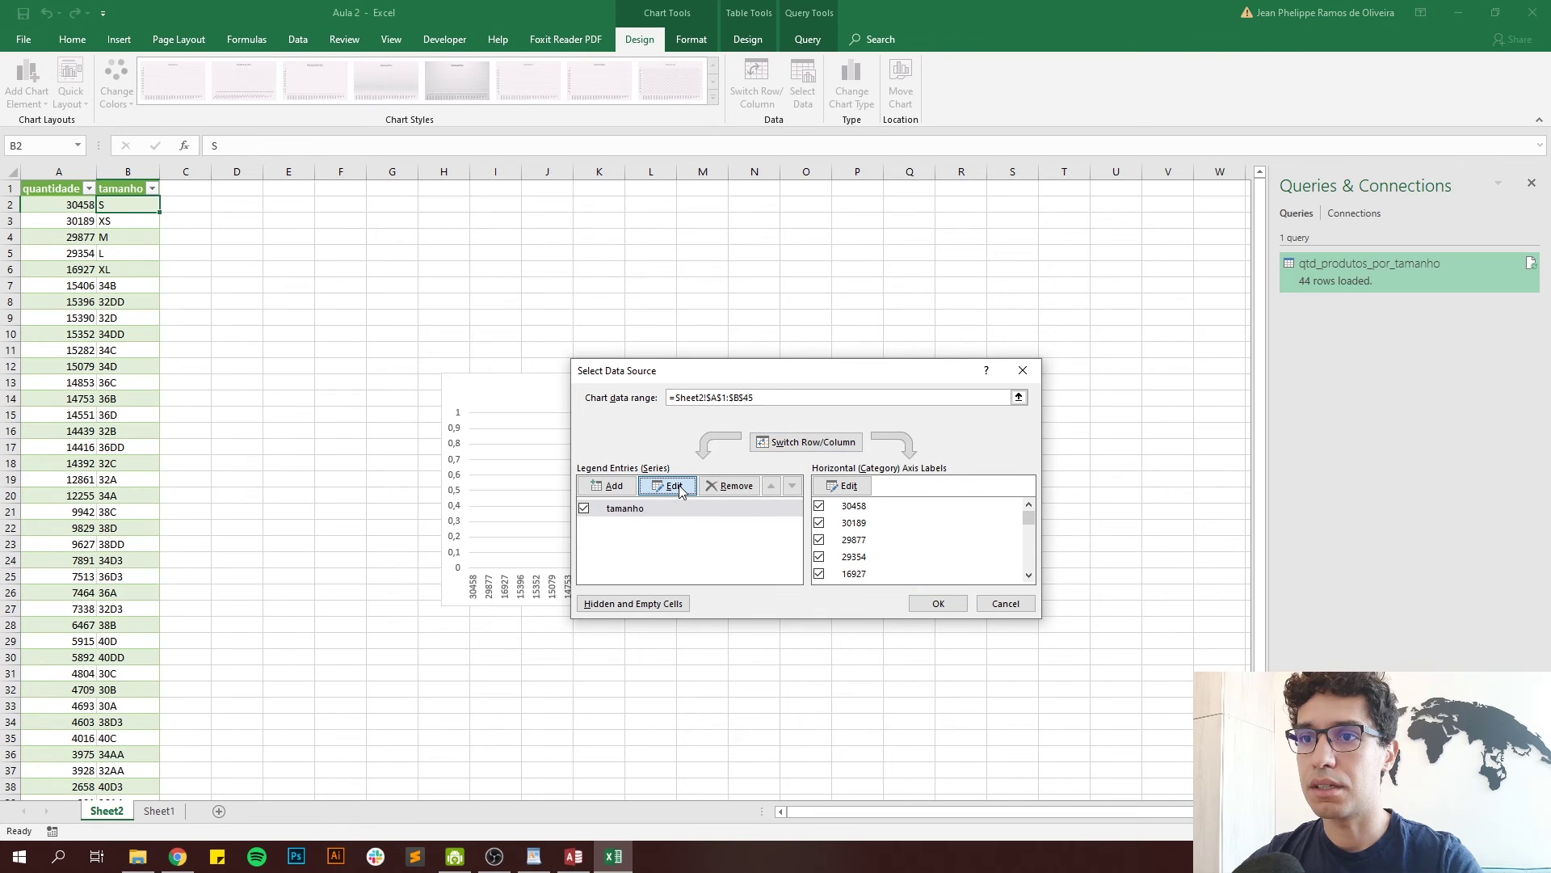
left_click(843, 485)
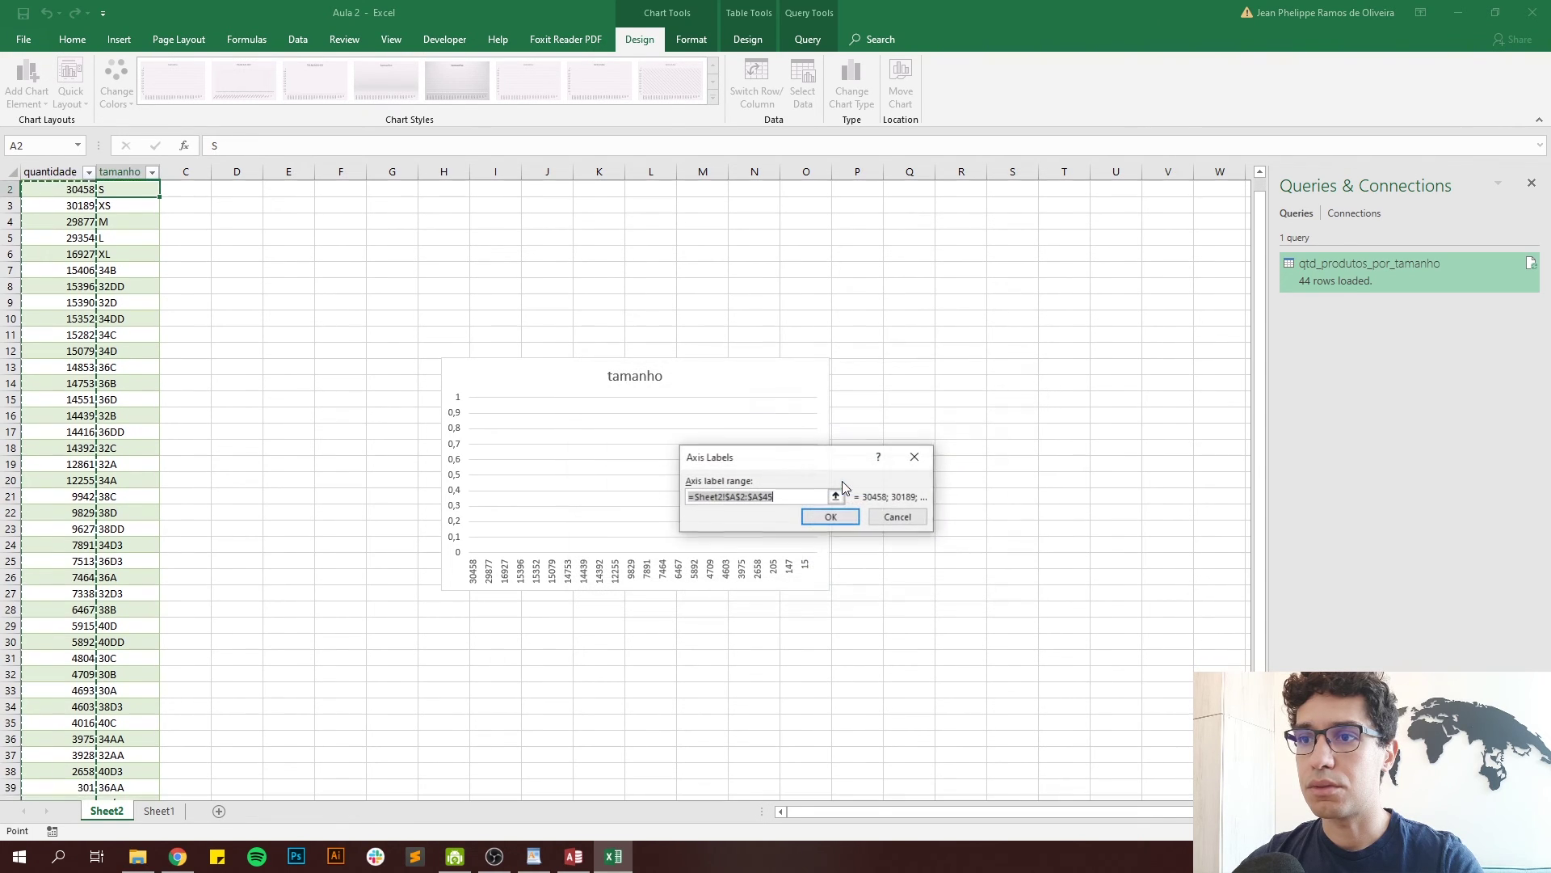
left_click(132, 165)
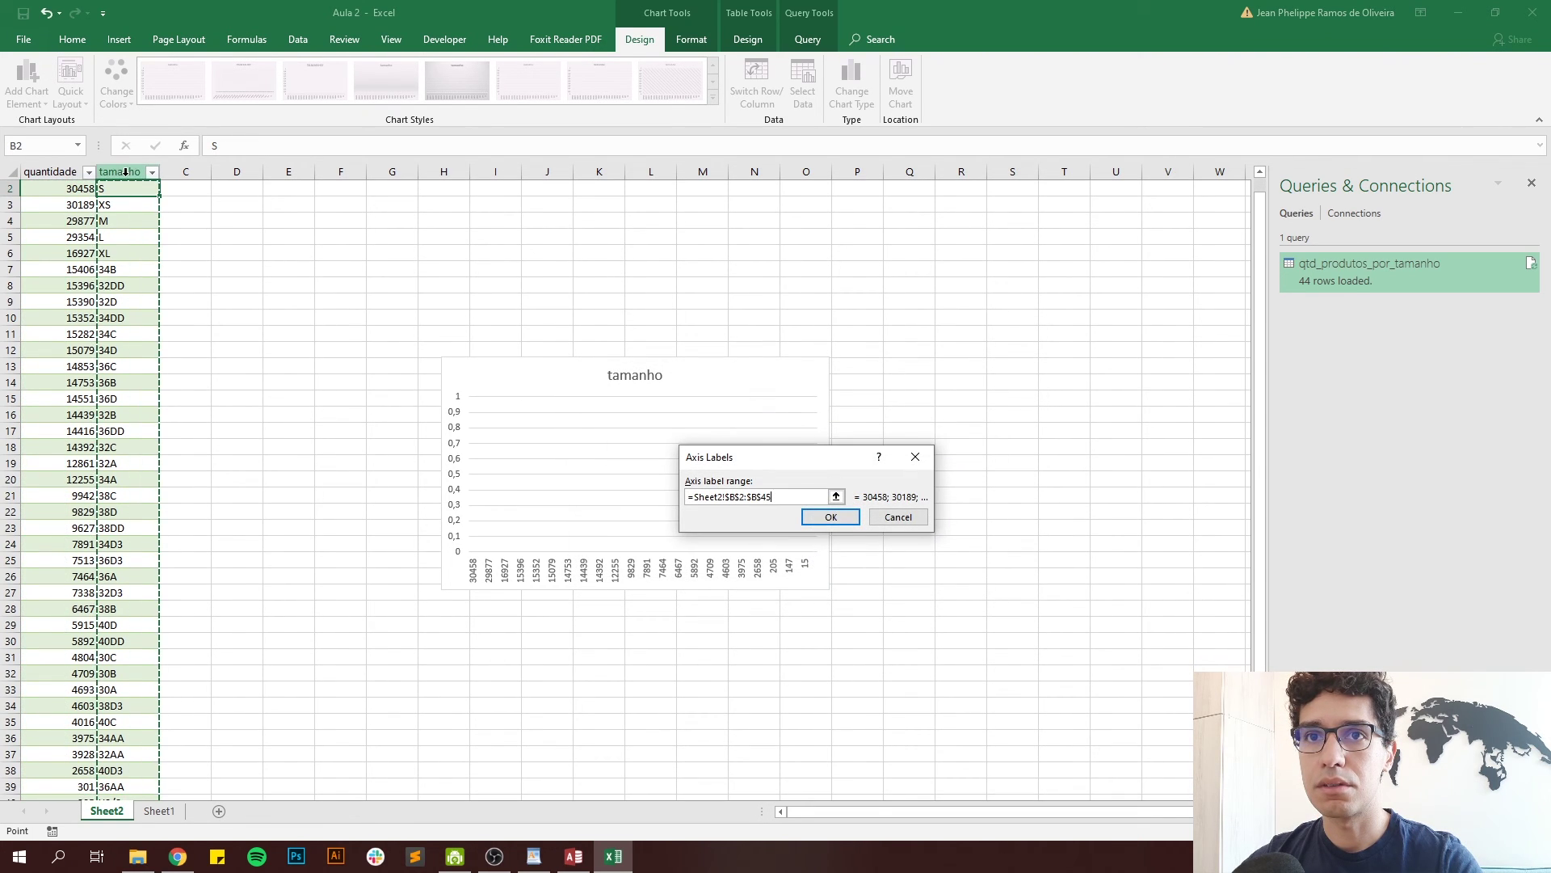
left_click(831, 517)
- Set the chart series values to the quantidade range A2:A45 on Sheet2 and name the series Tamanhos
left_click(667, 486)
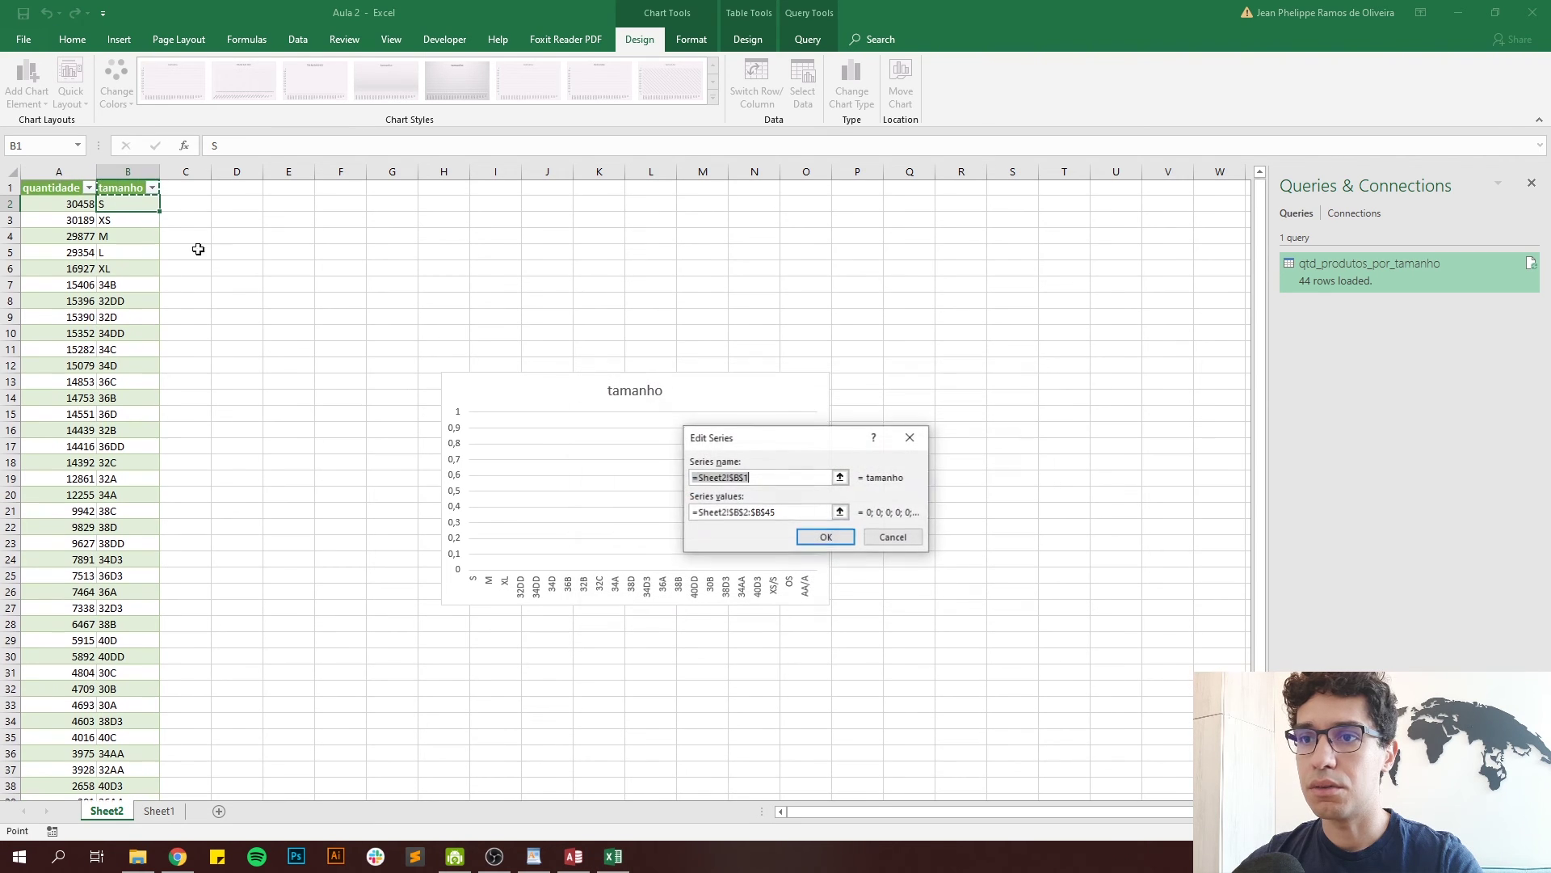
left_click(51, 184)
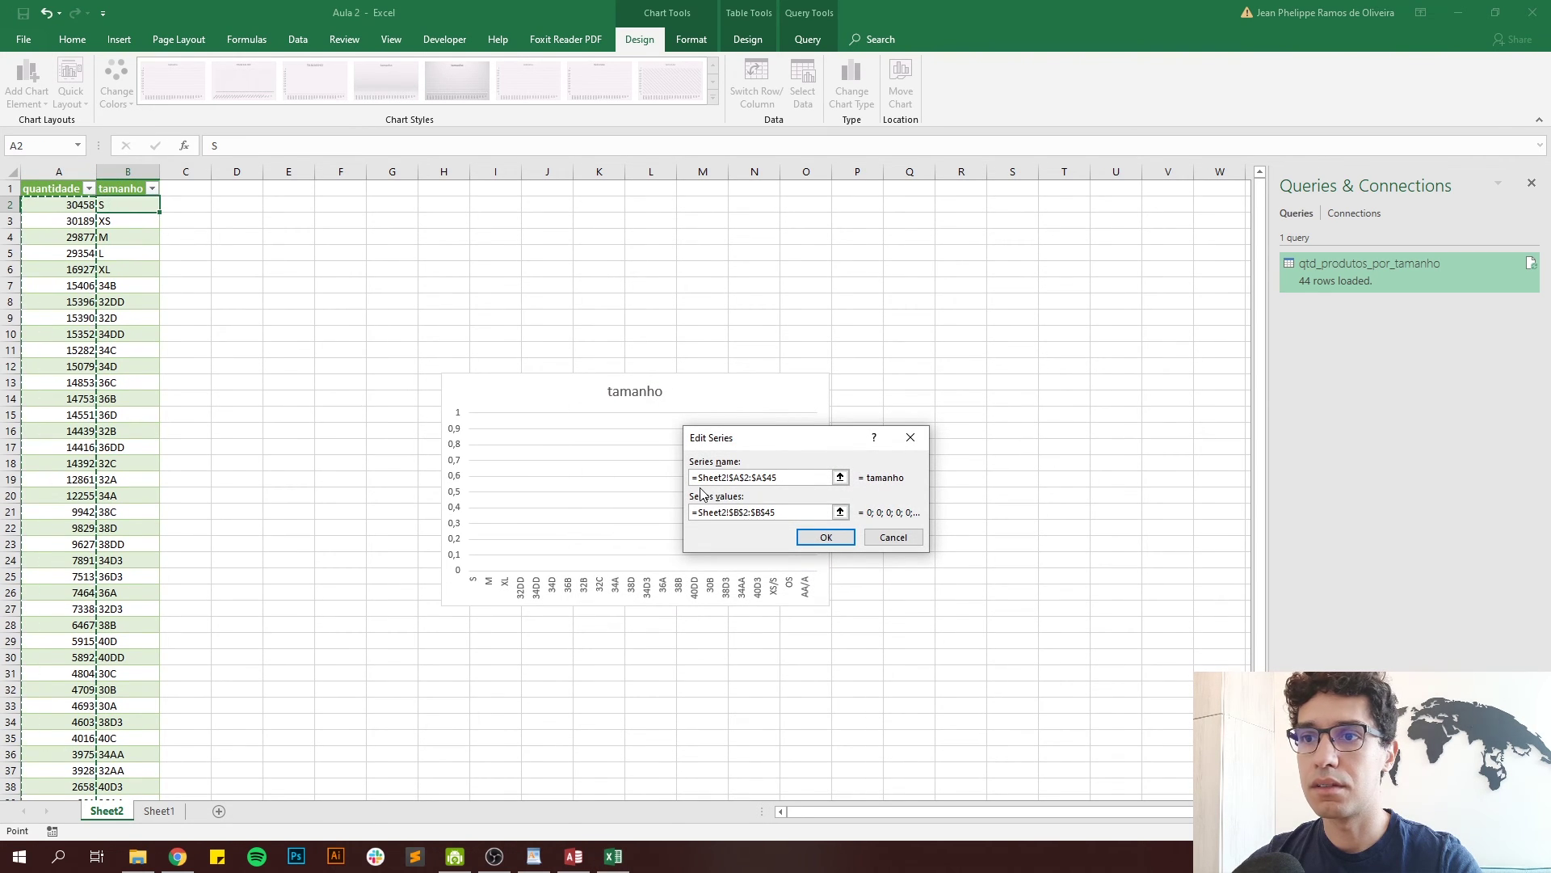
left_click_drag(800, 480, 692, 478)
key("ctrl+x")
key("Tab")
key("Tab")
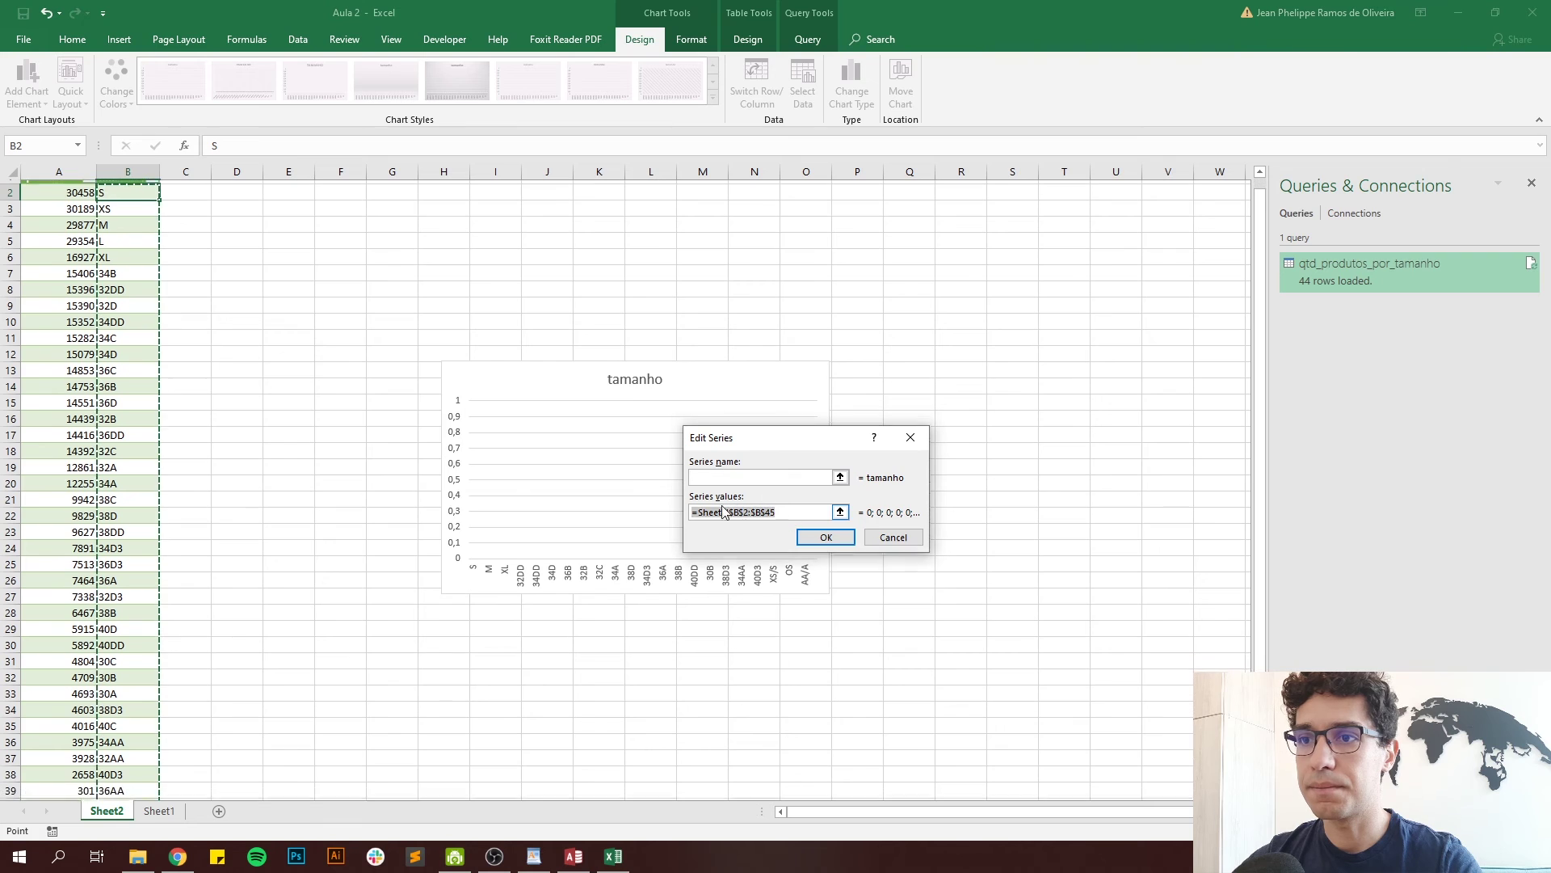
key("ctrl+v")
left_click(769, 478)
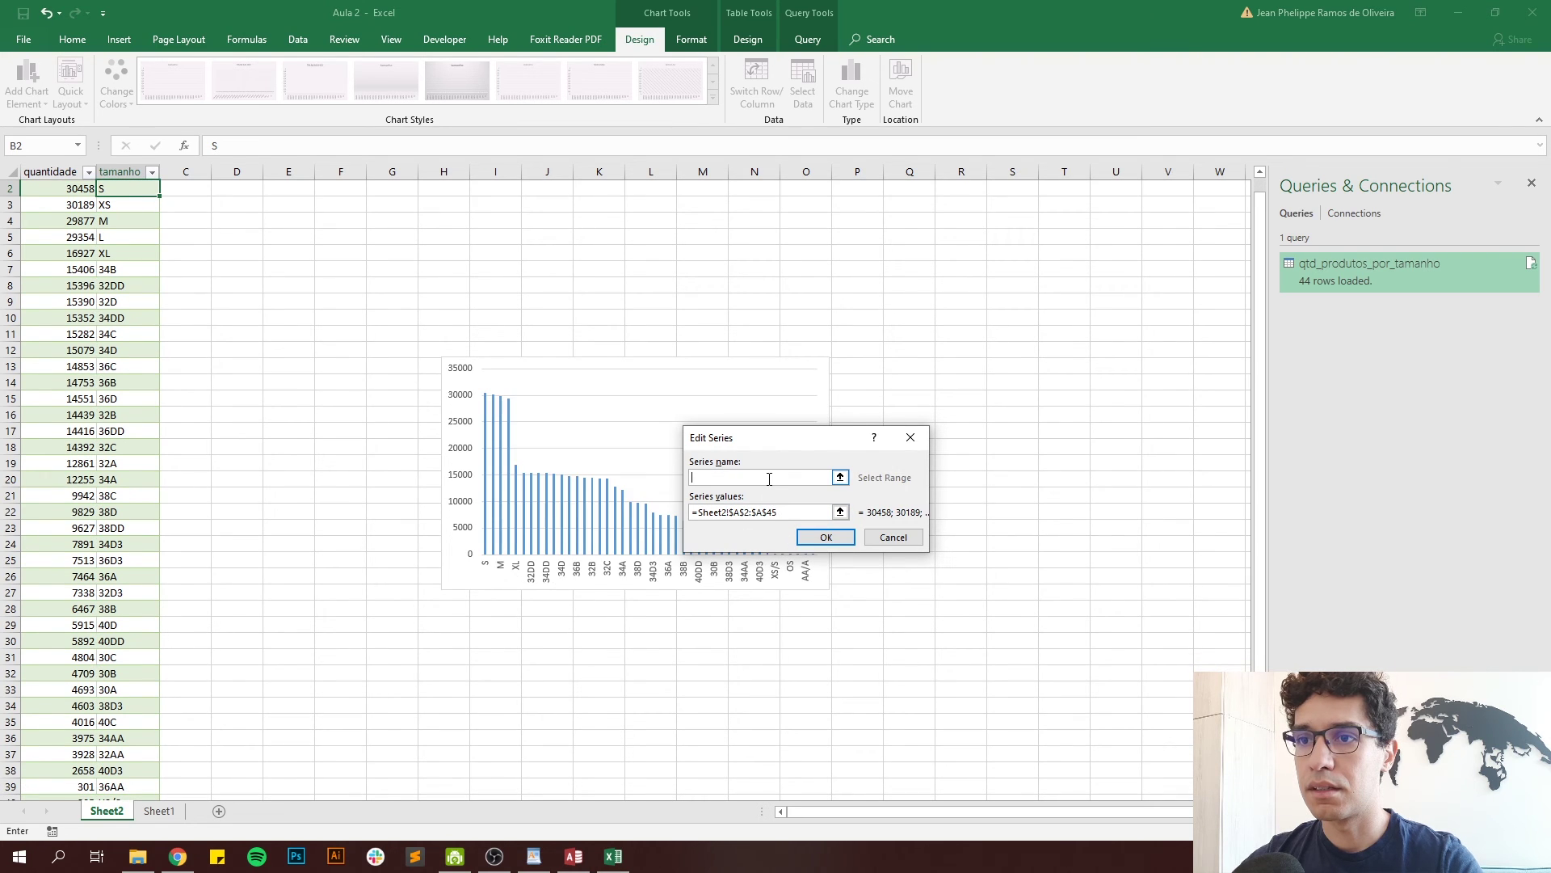
type("Tamanhos")
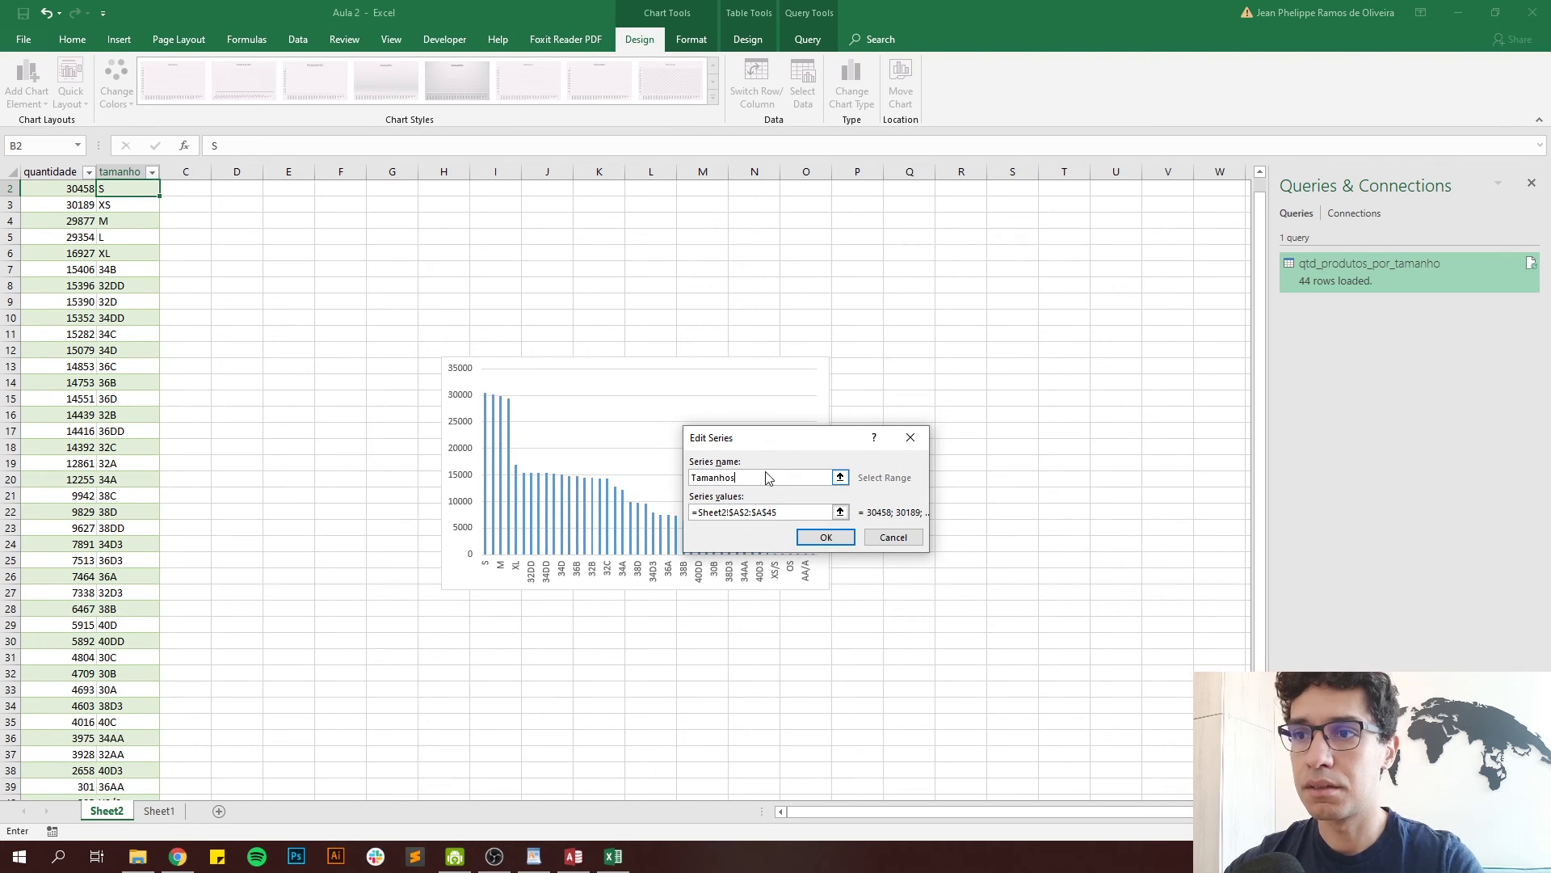
left_click(824, 537)
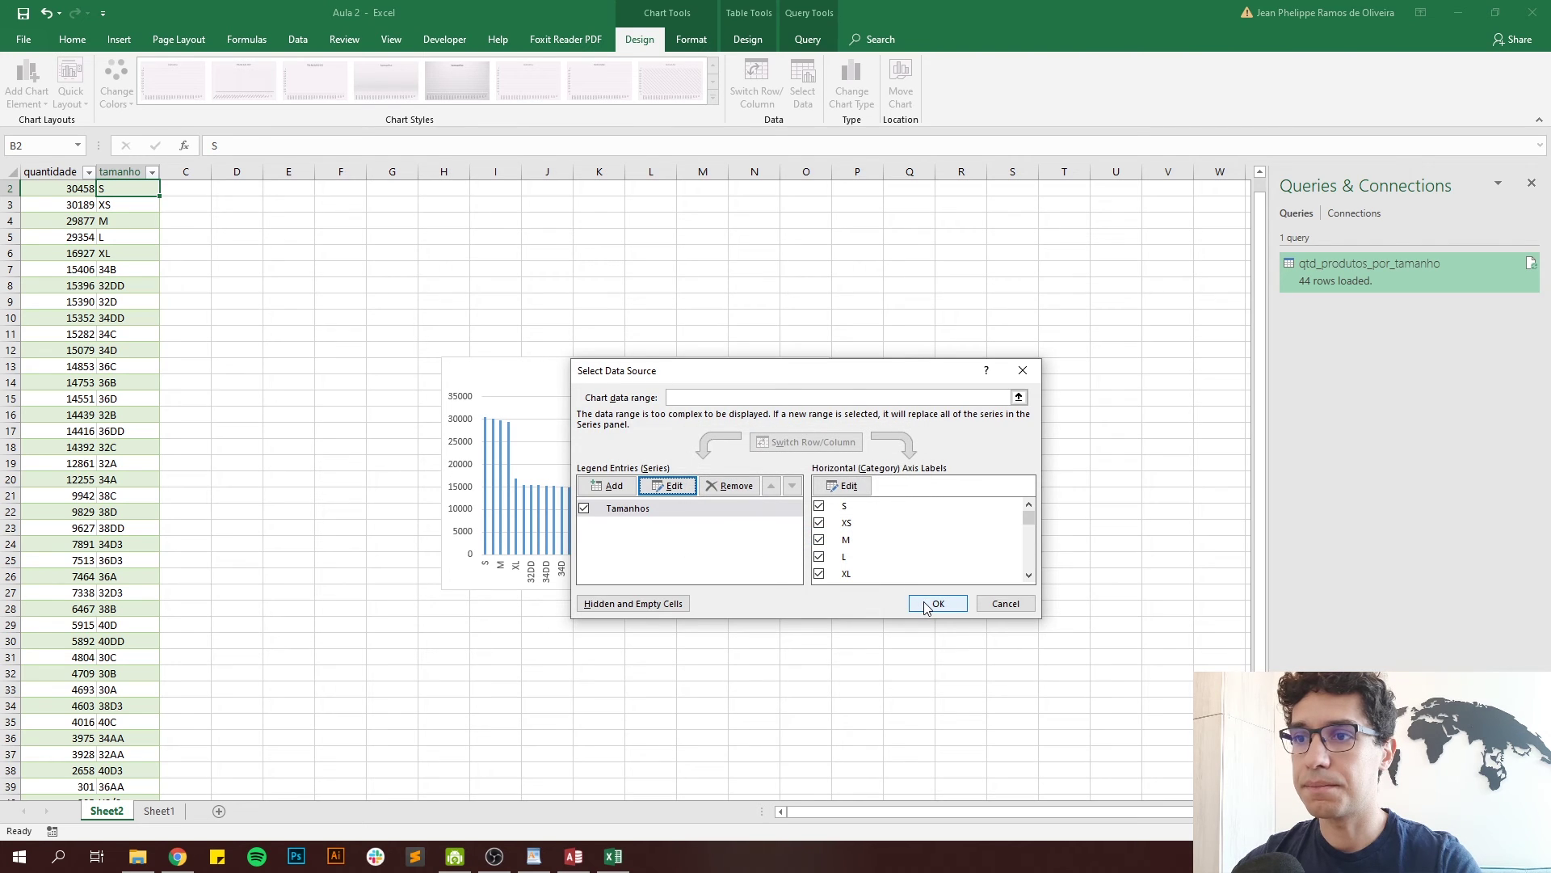
left_click(936, 603)
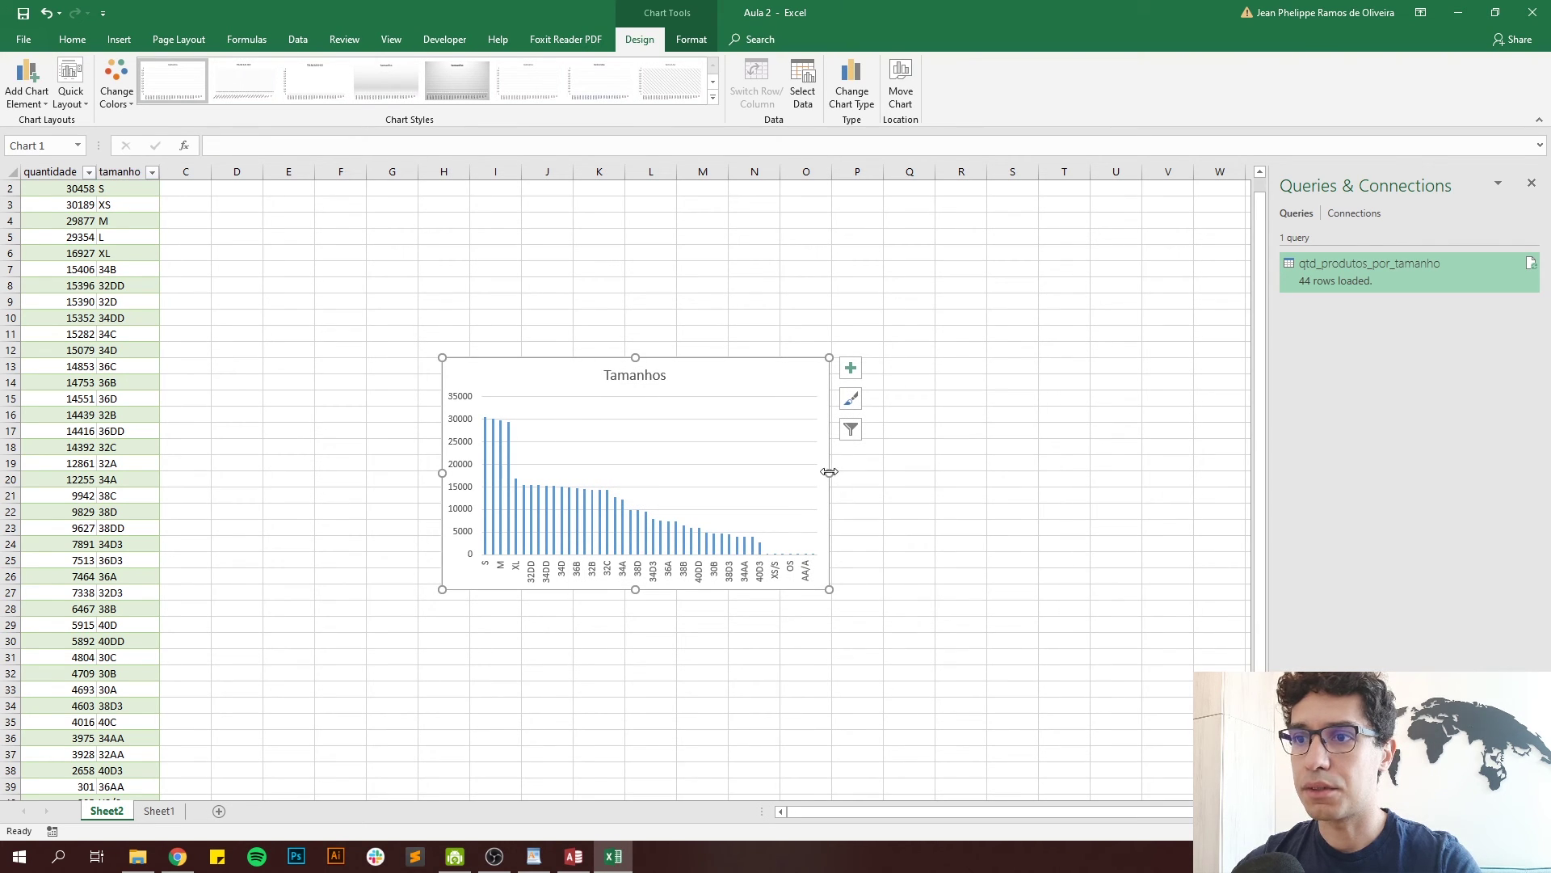
- Enlarge and reposition the Tamanhos chart beside the table so it spans about columns F to T and rows 7 to 30
left_click_drag(832, 471, 1055, 472)
left_click_drag(747, 589, 742, 666)
left_click_drag(533, 376, 466, 309)
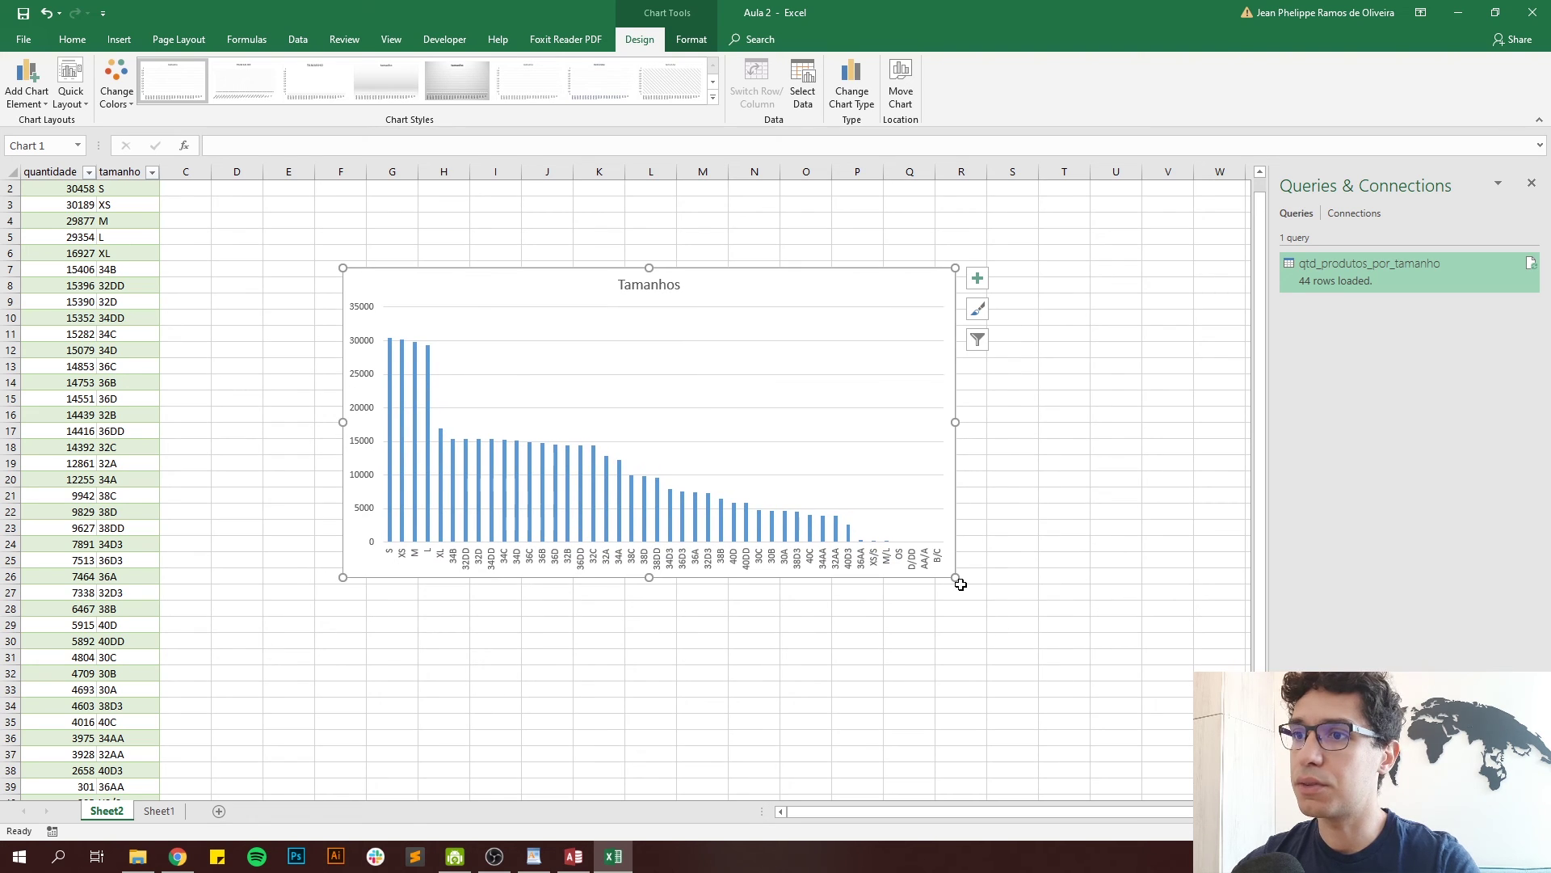
left_click_drag(956, 578, 1084, 655)
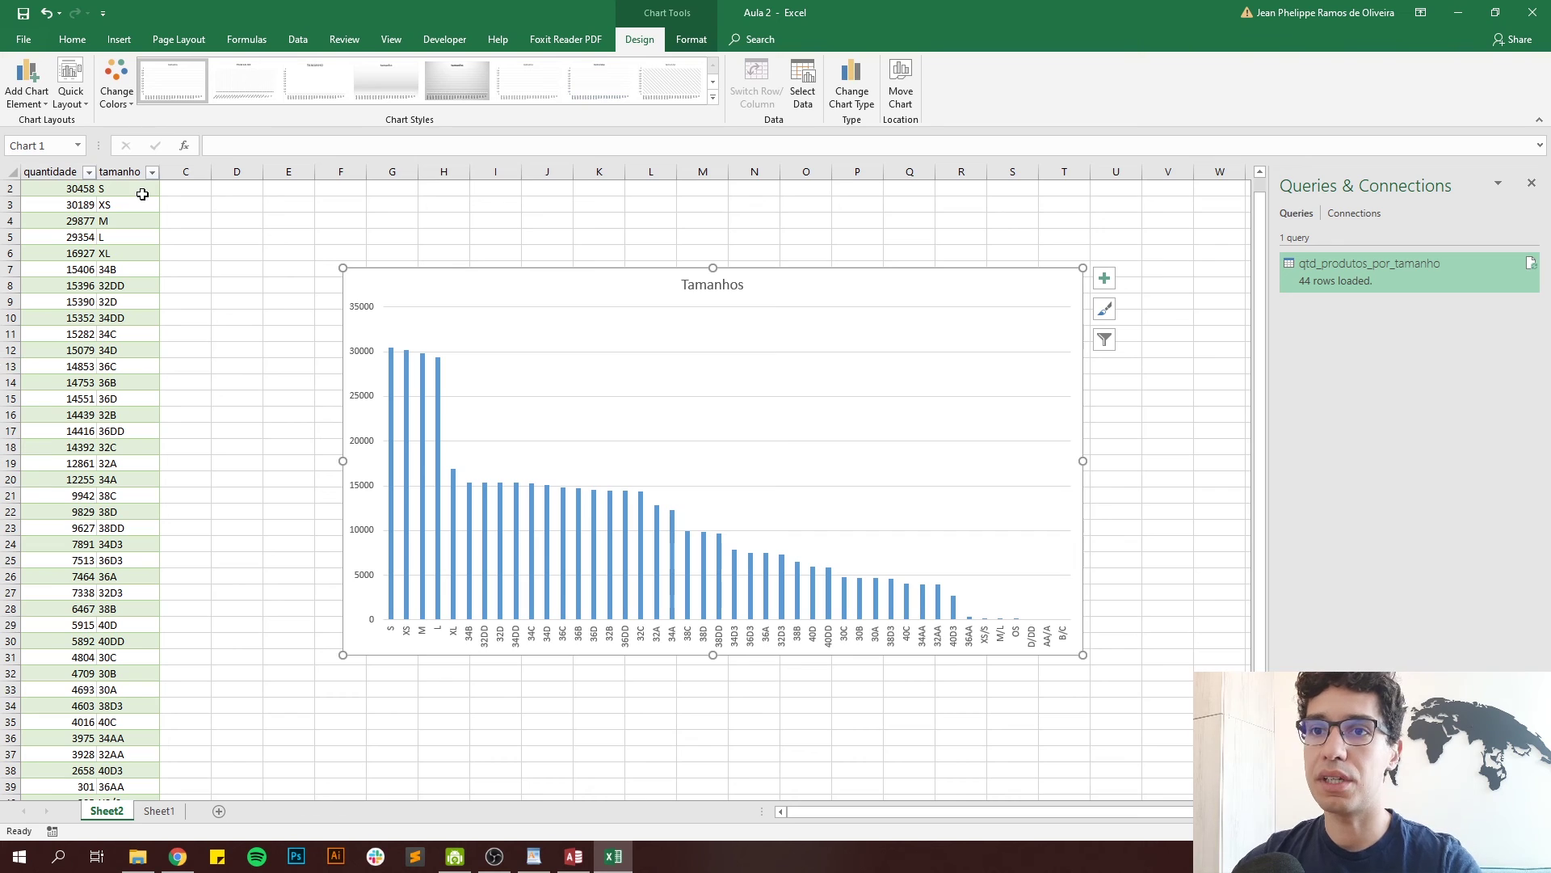
- Look over the quantidade values in the table beside the chart
scroll(58, 243, "up", 1)
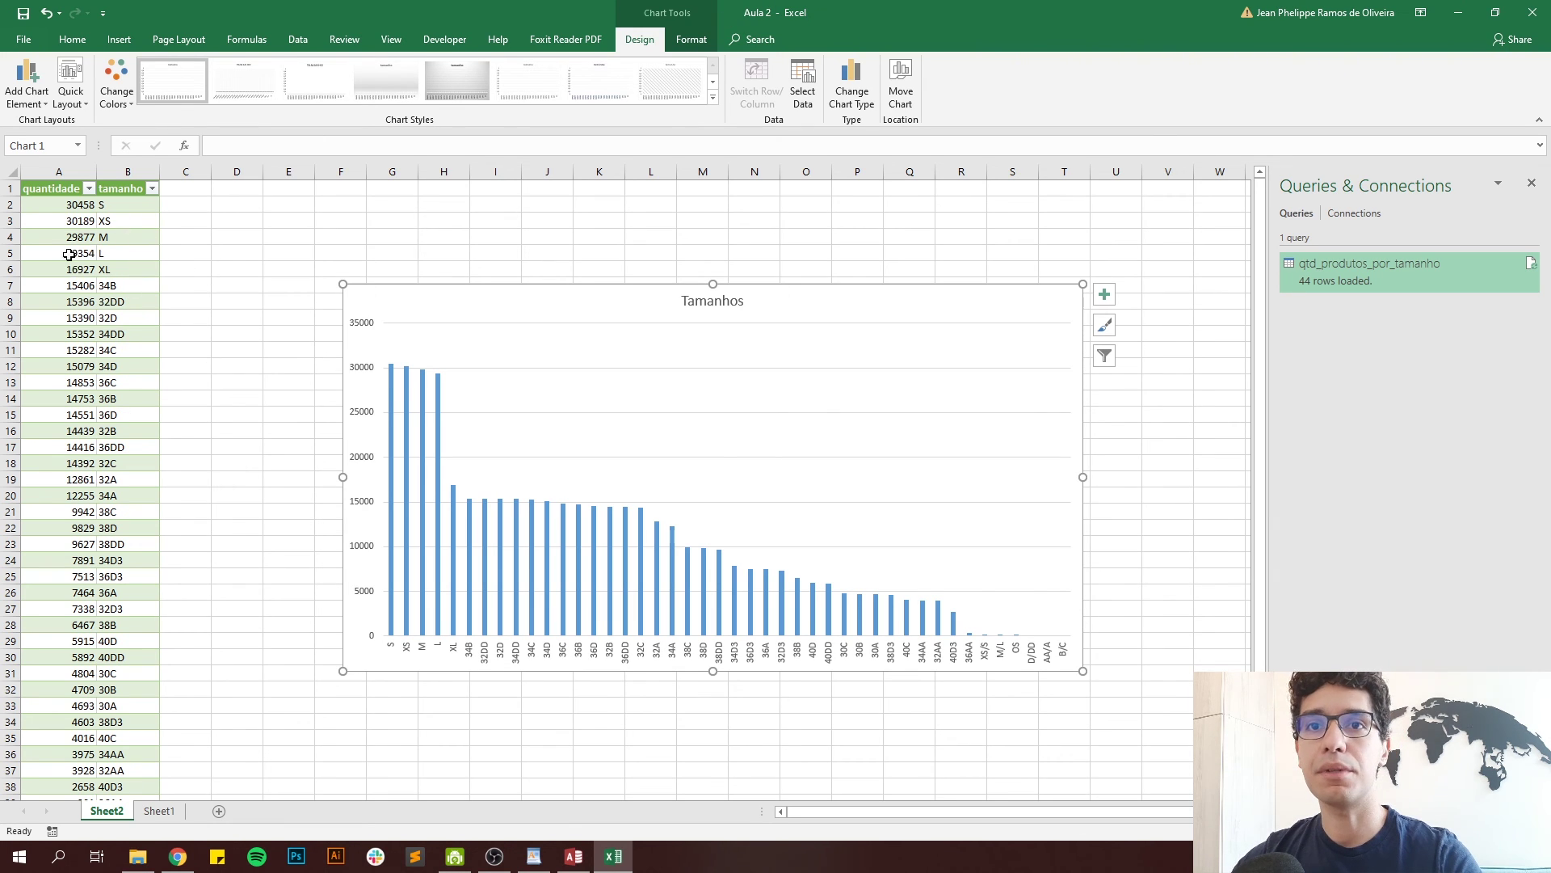
left_click_drag(68, 237, 71, 463)
scroll(66, 585, "down", 5)
scroll(68, 634, "up", 5)
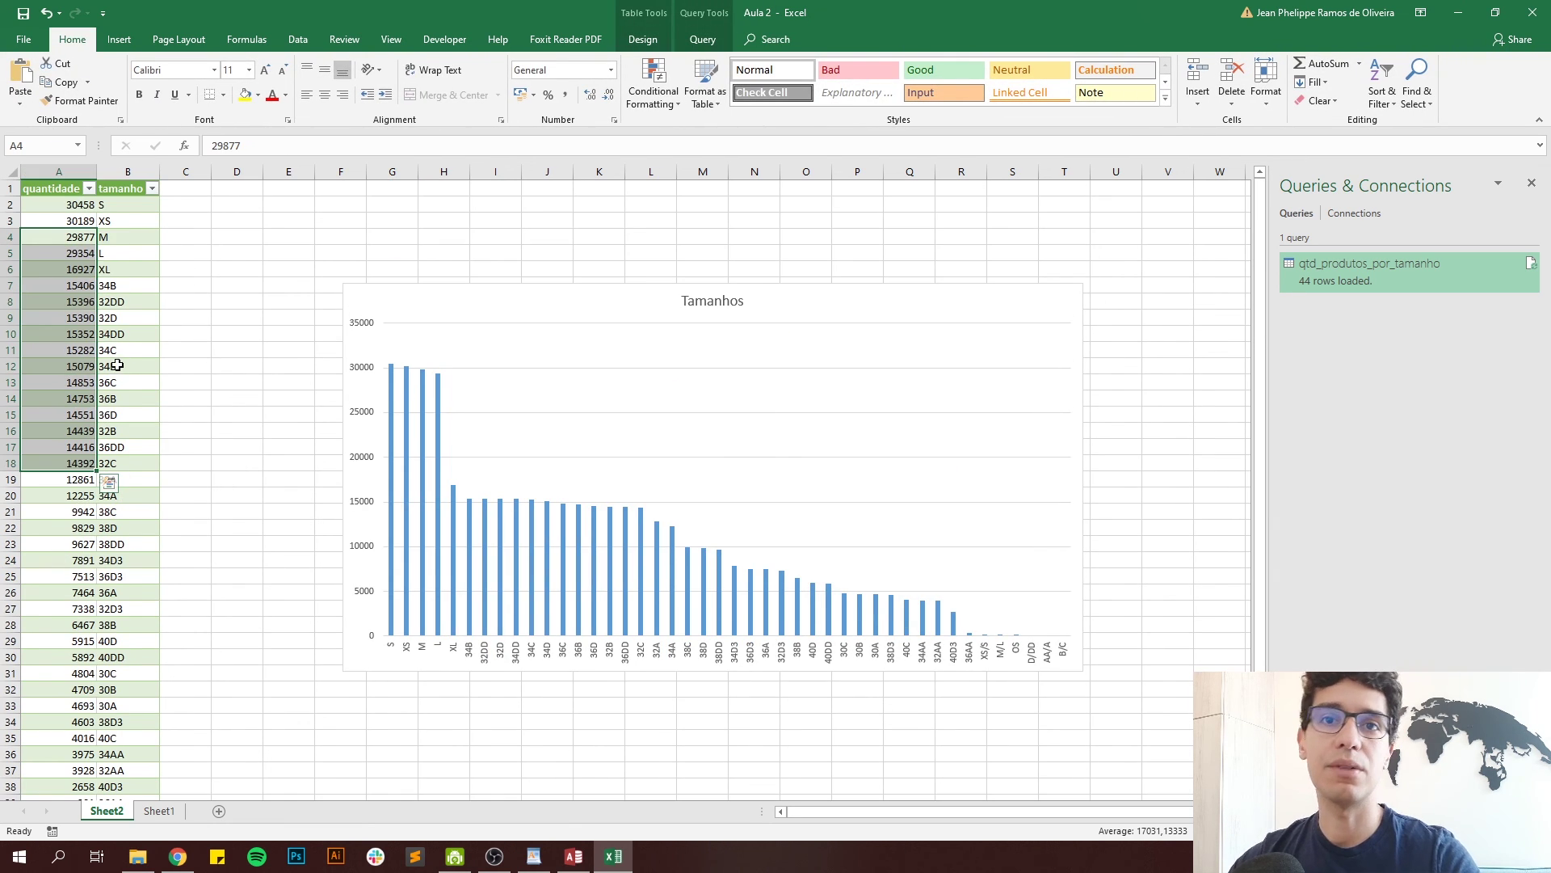